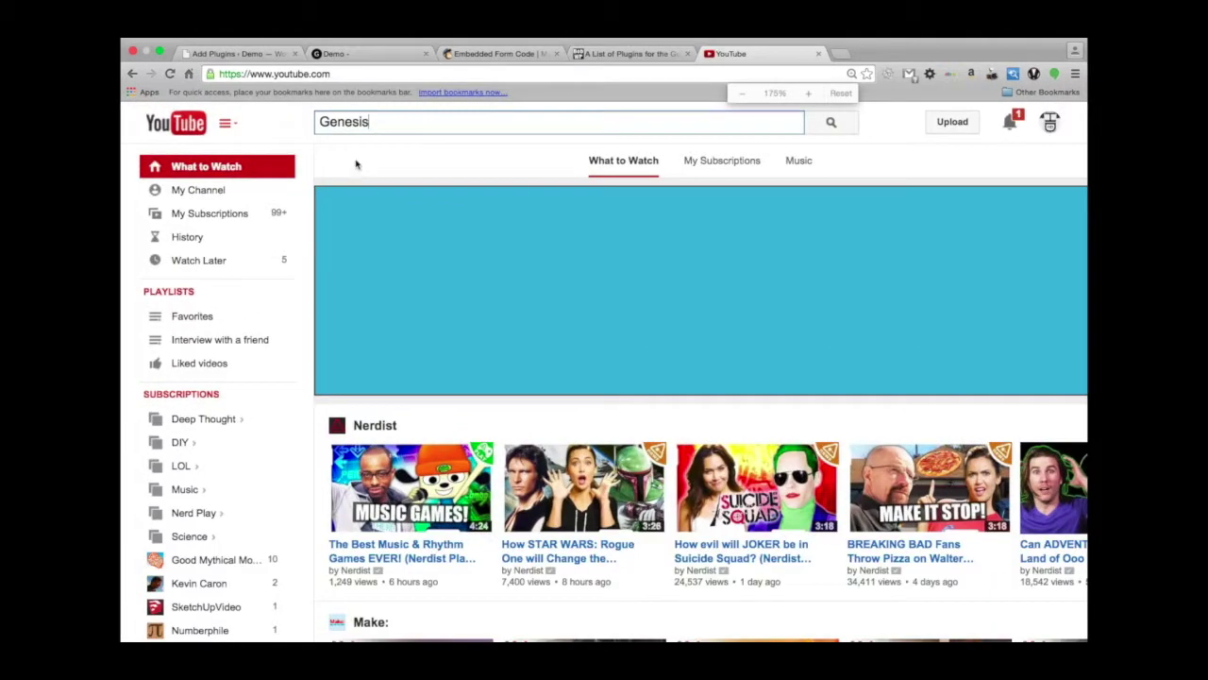
Search YouTube for 'genesis framework' using the suggested search term.
key("super+equal")
key("super+equal")
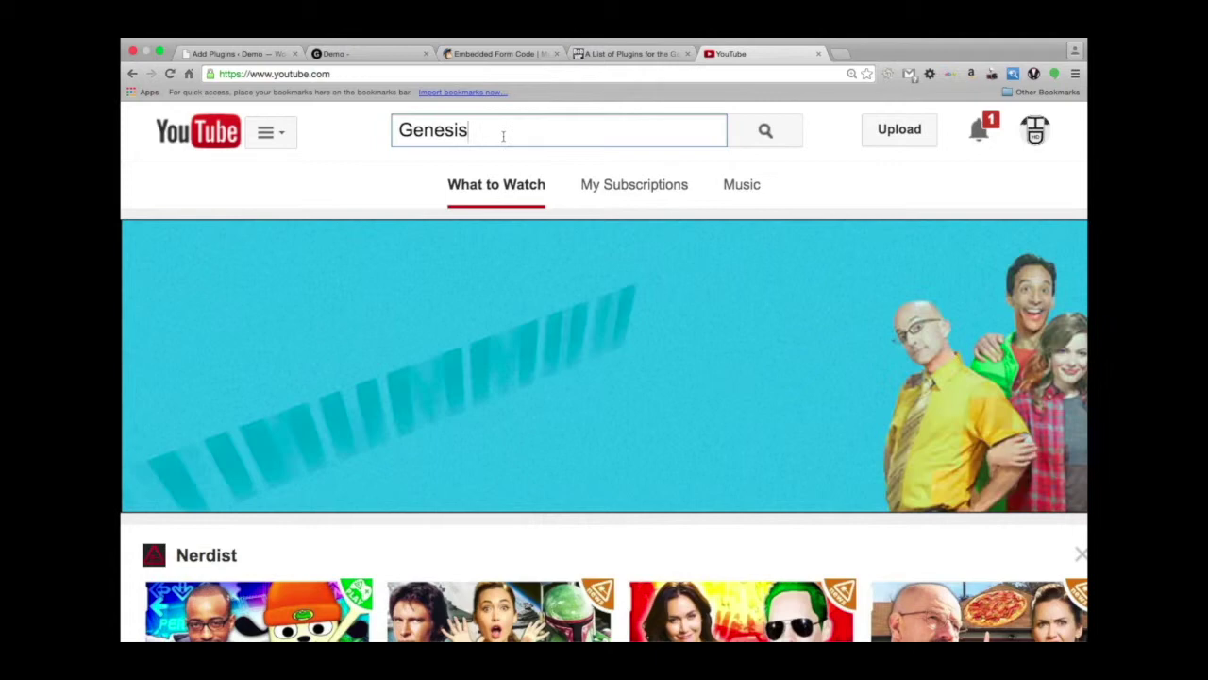
type("F")
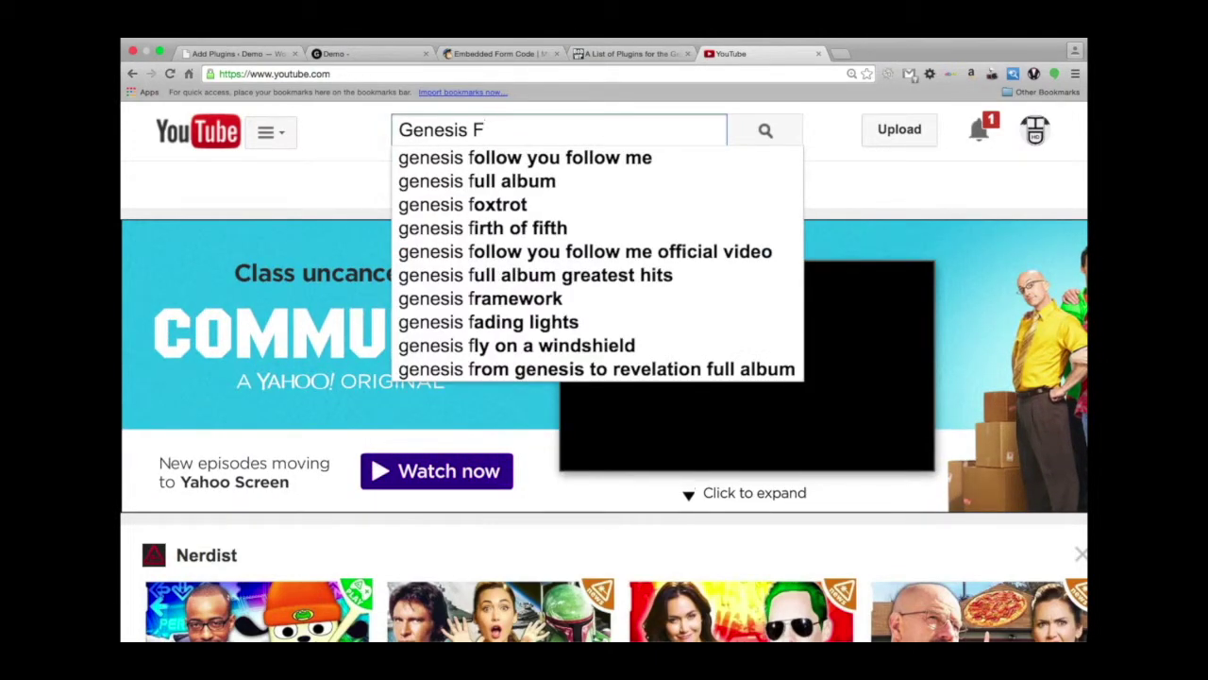
type("rame")
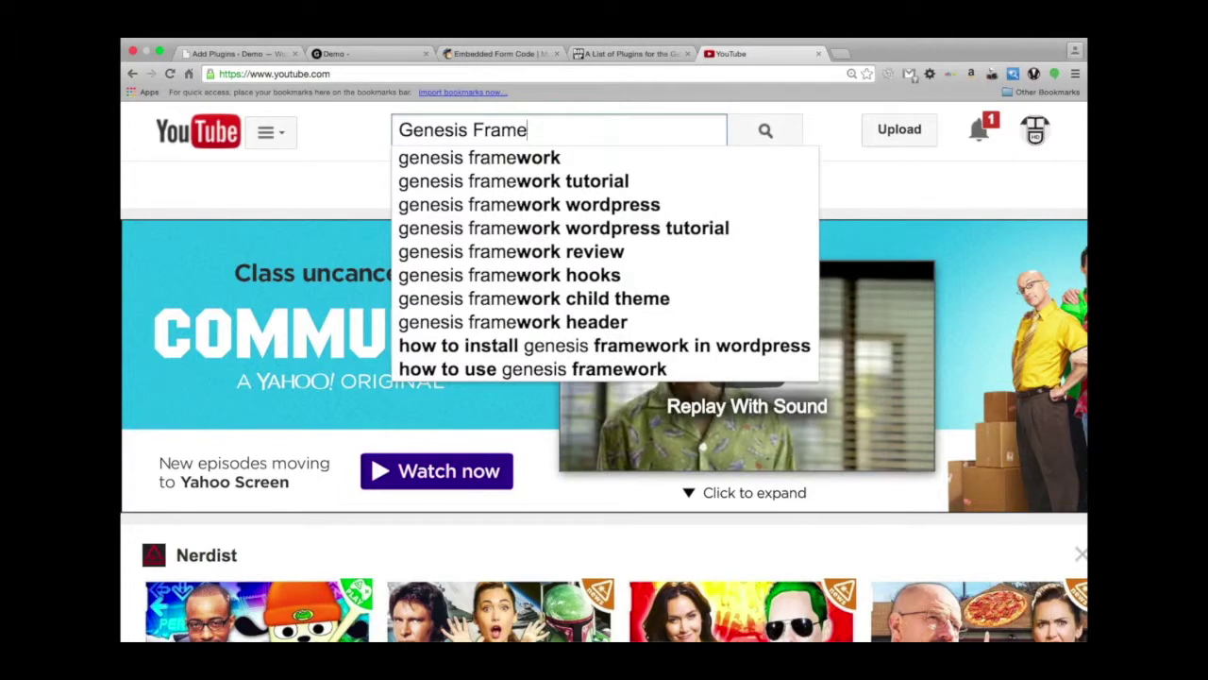
key("Down")
key("Return")
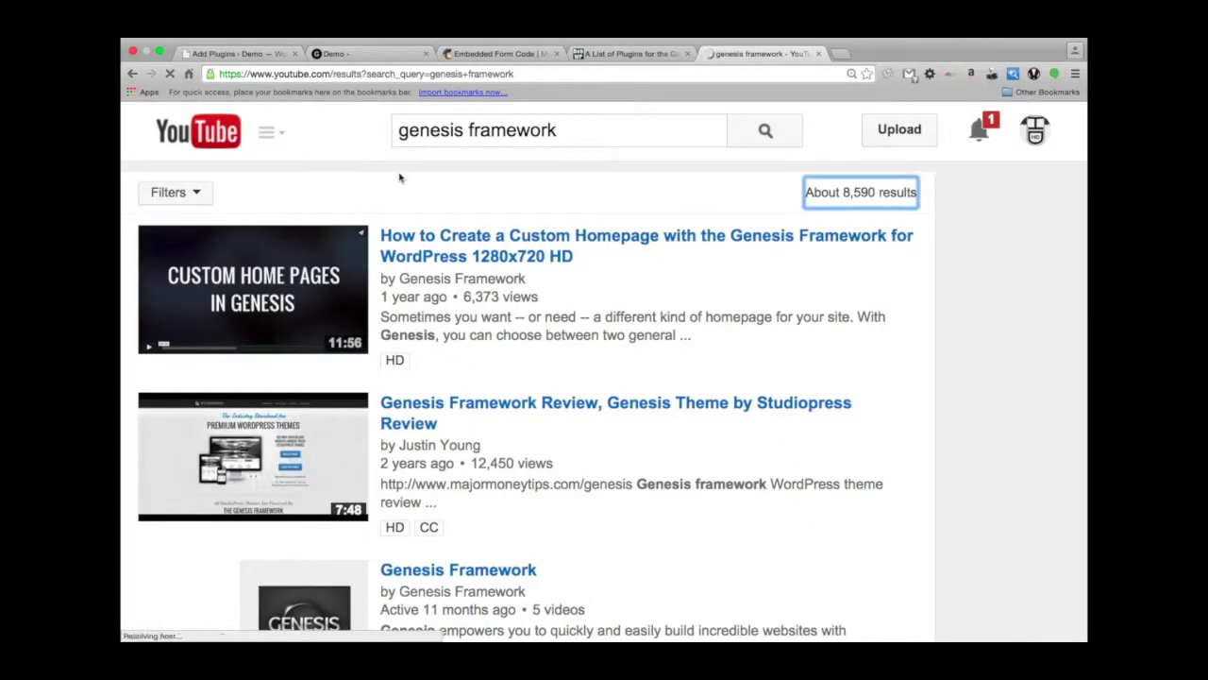
Zoom the page out and scroll through the genesis framework video results.
key("super+minus")
key("super+minus")
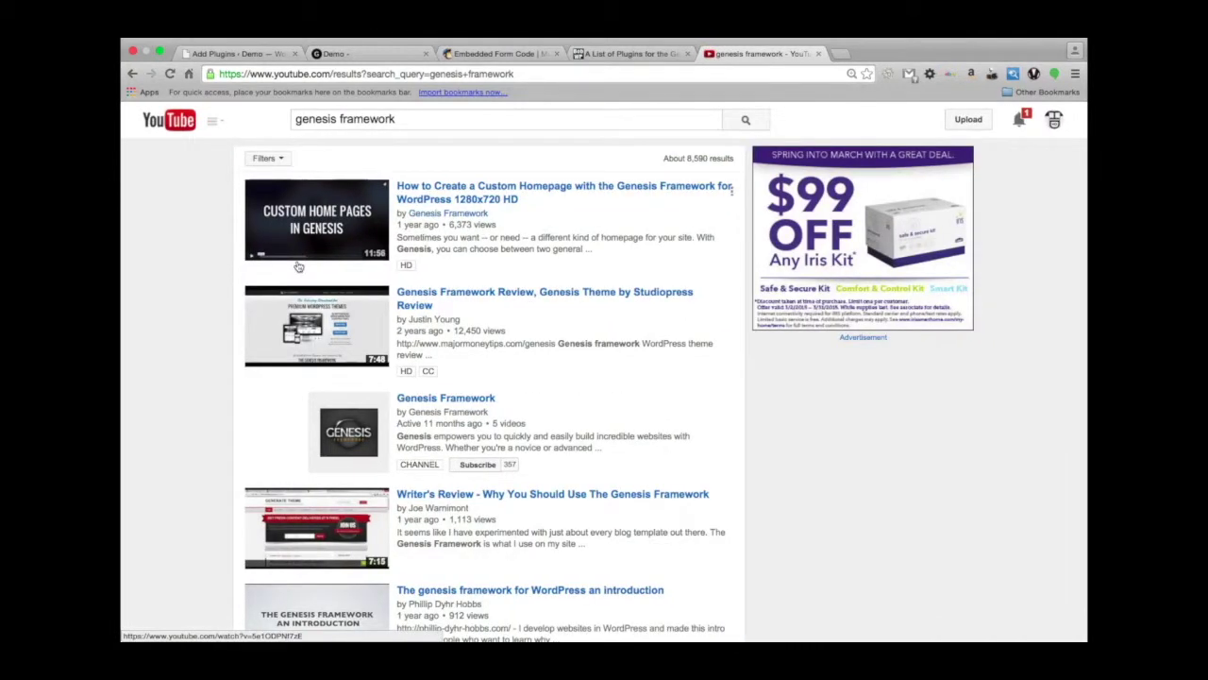
scroll(297, 267, "down", 1)
scroll(298, 266, "down", 2)
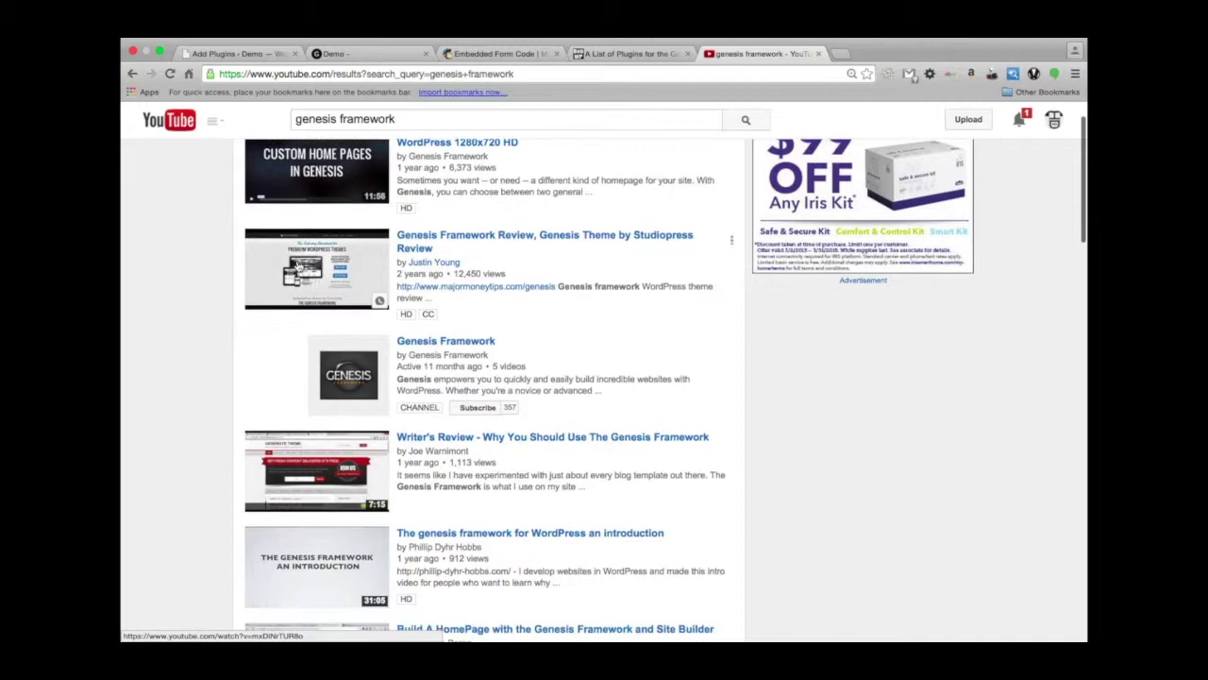
scroll(297, 266, "down", 2)
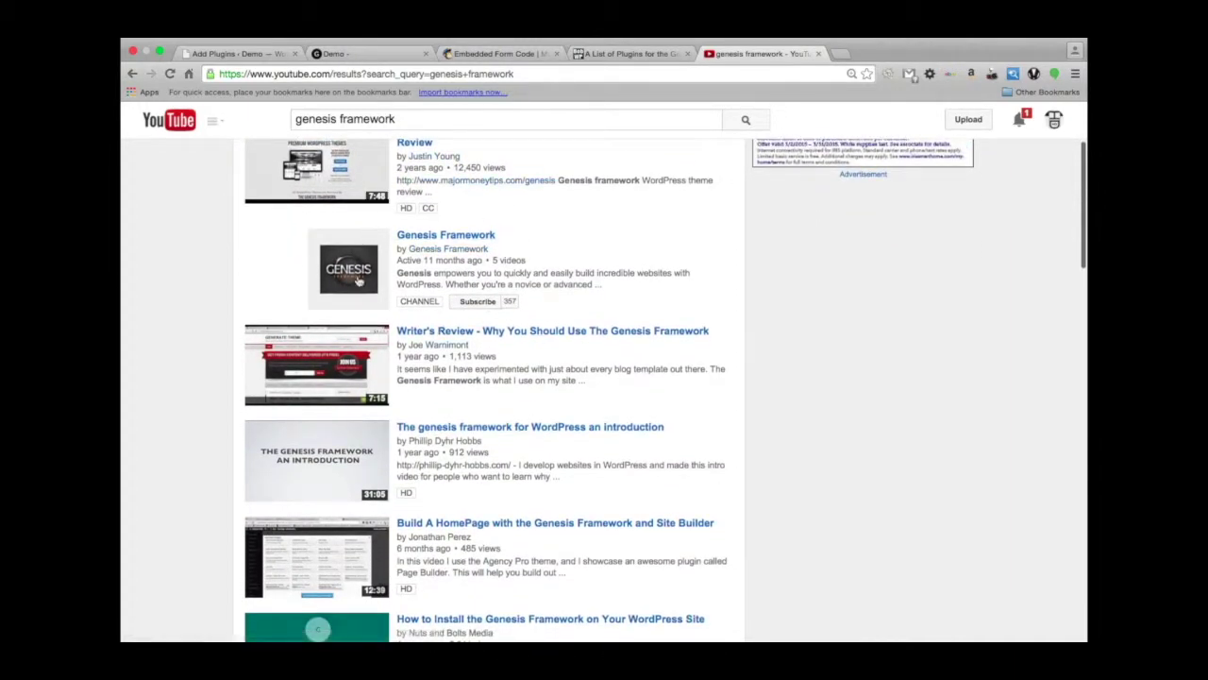
Open the Genesis Framework channel and scroll through its page.
left_click(375, 302)
scroll(374, 302, "down", 3)
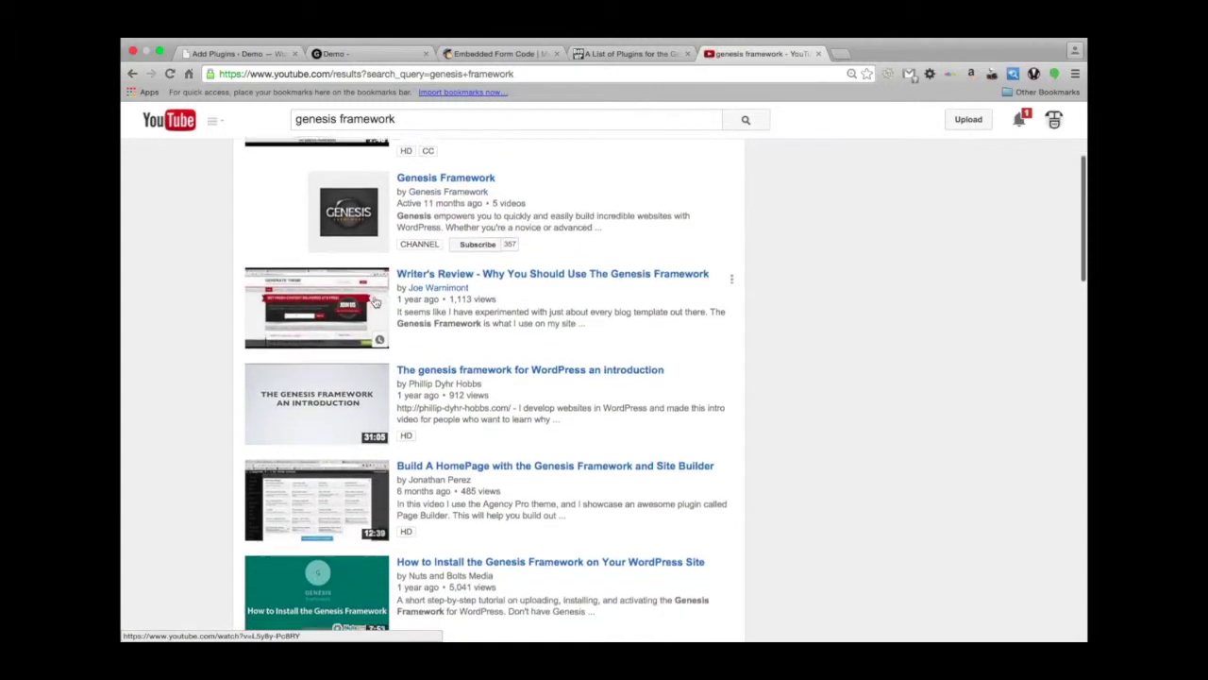
scroll(375, 302, "down", 2)
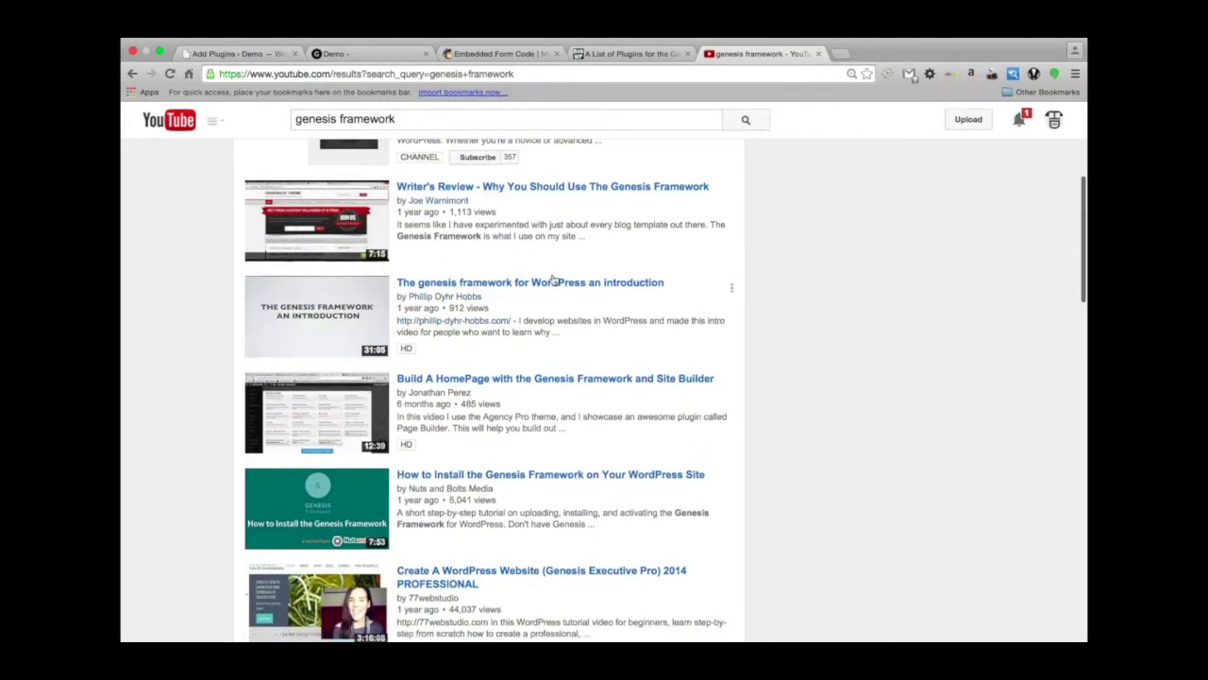
scroll(280, 304, "down", 3)
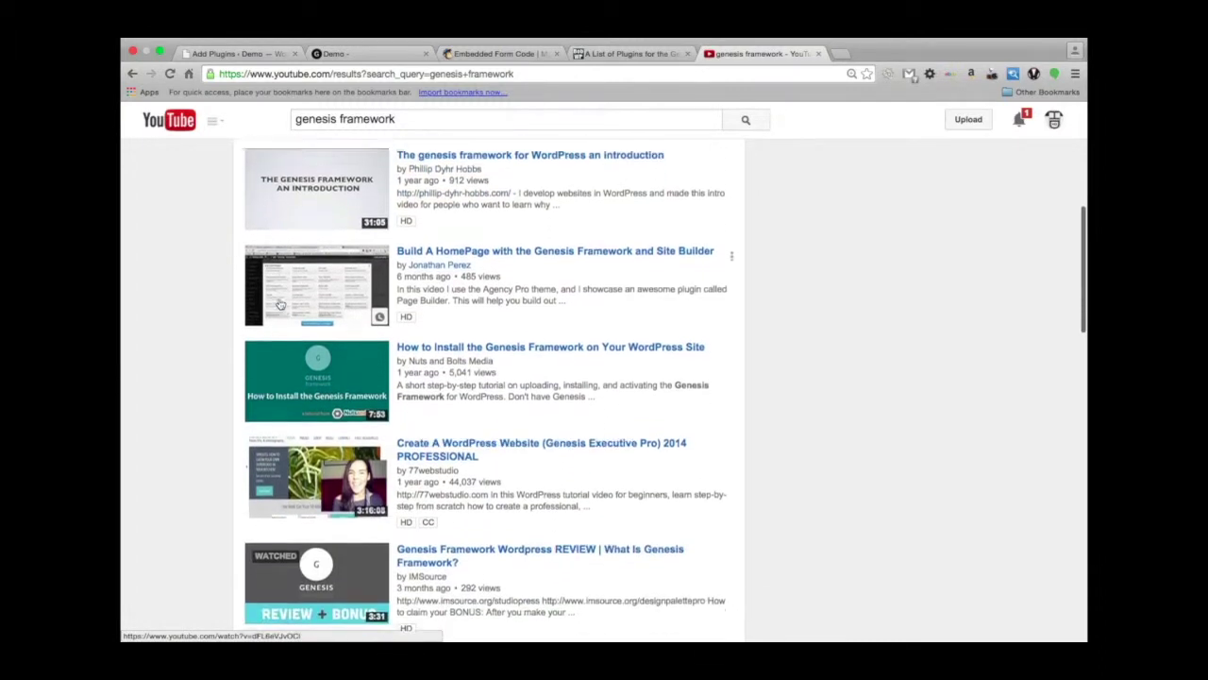
scroll(280, 304, "down", 8)
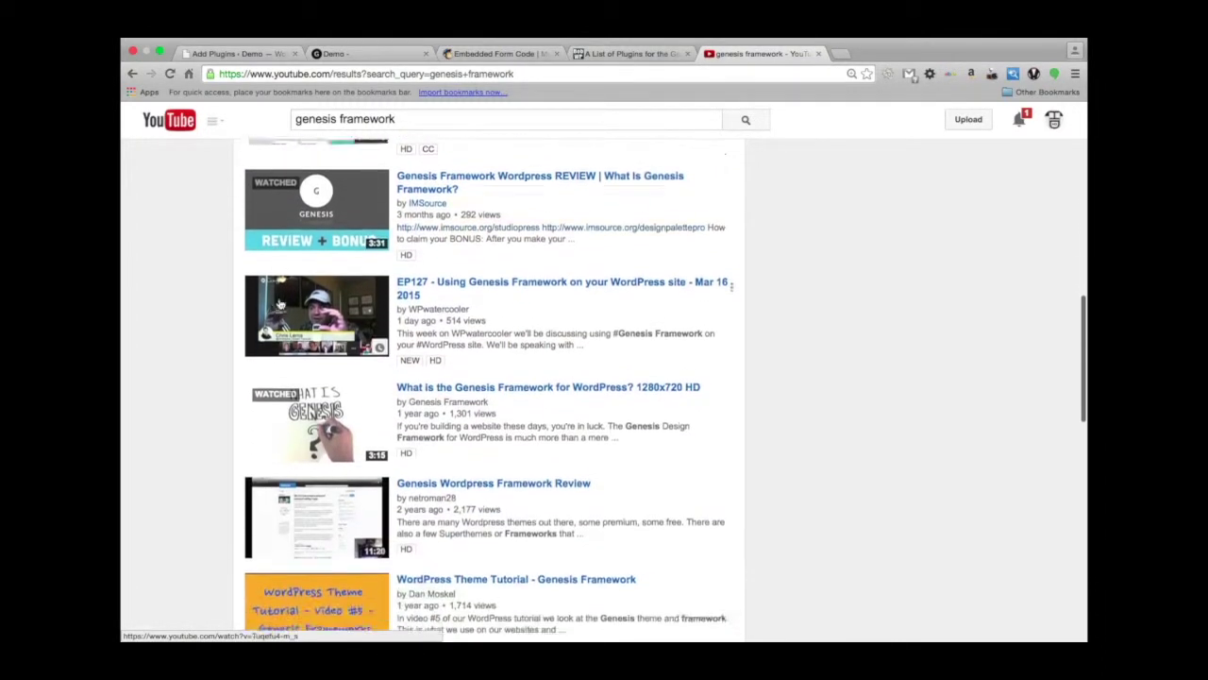
scroll(280, 303, "down", 8)
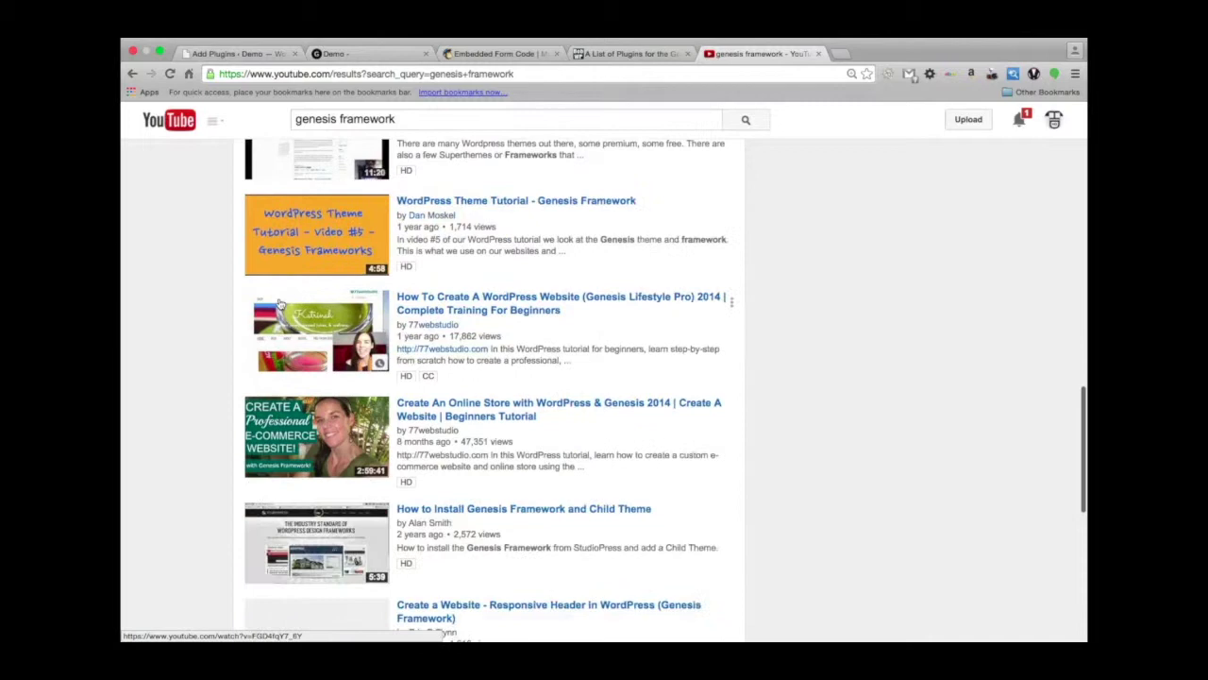
scroll(200, 274, "up", 18)
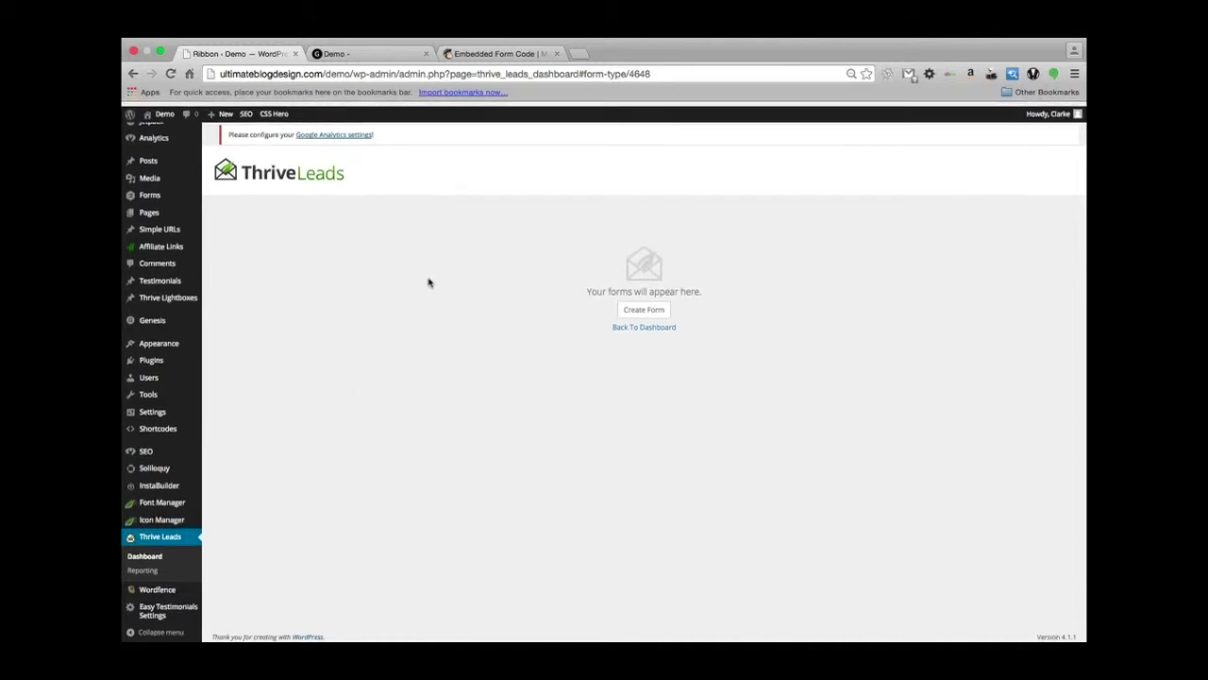
Leave Thrive Leads for the WordPress Dashboard and find Genesis Theme Settings in the sidebar.
left_click(149, 189)
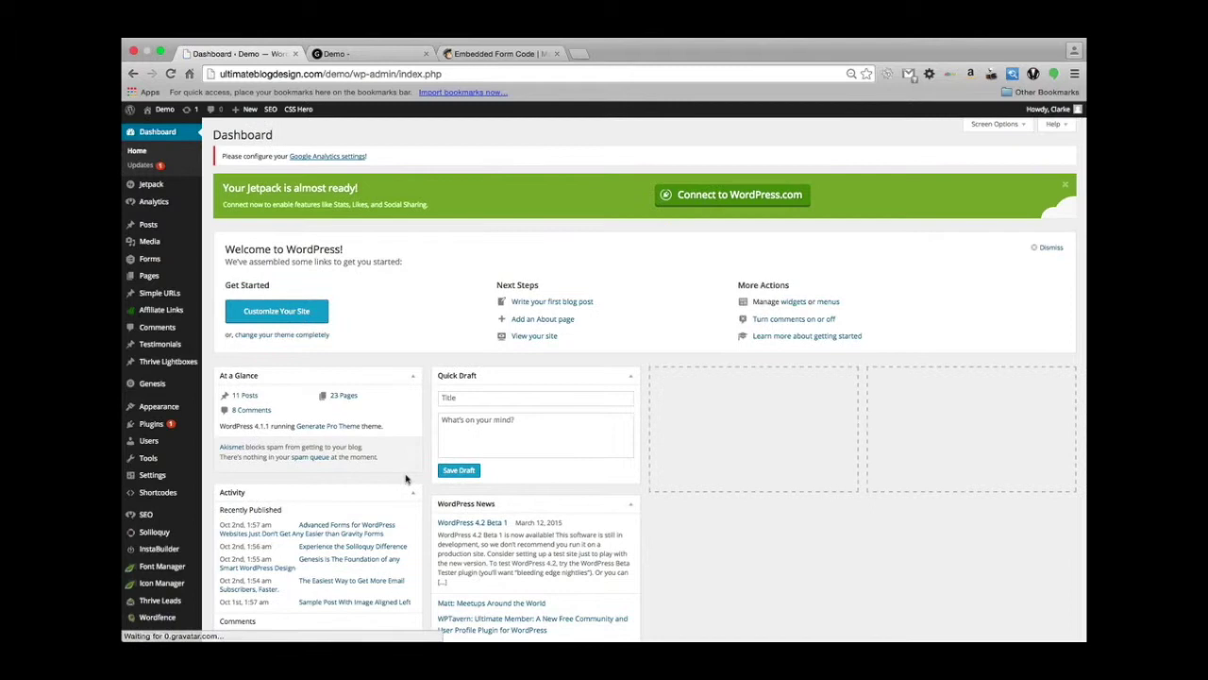
scroll(357, 335, "down", 2)
scroll(357, 335, "up", 2)
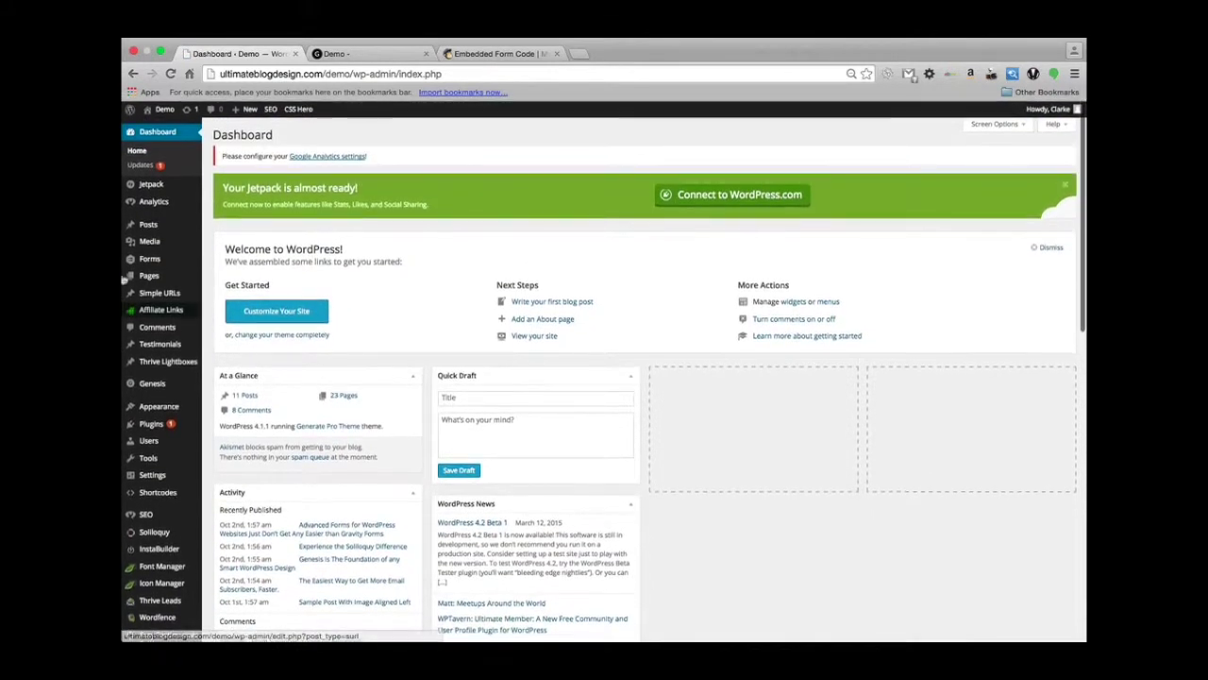
mouse_move(151, 316)
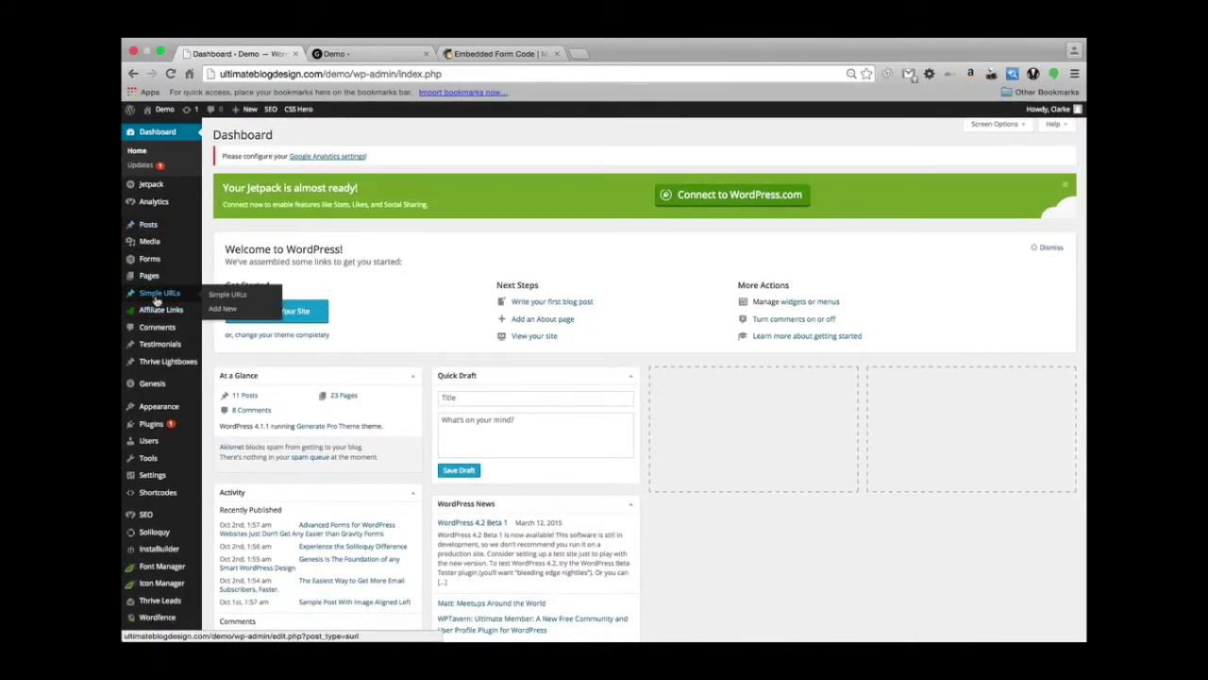
mouse_move(153, 386)
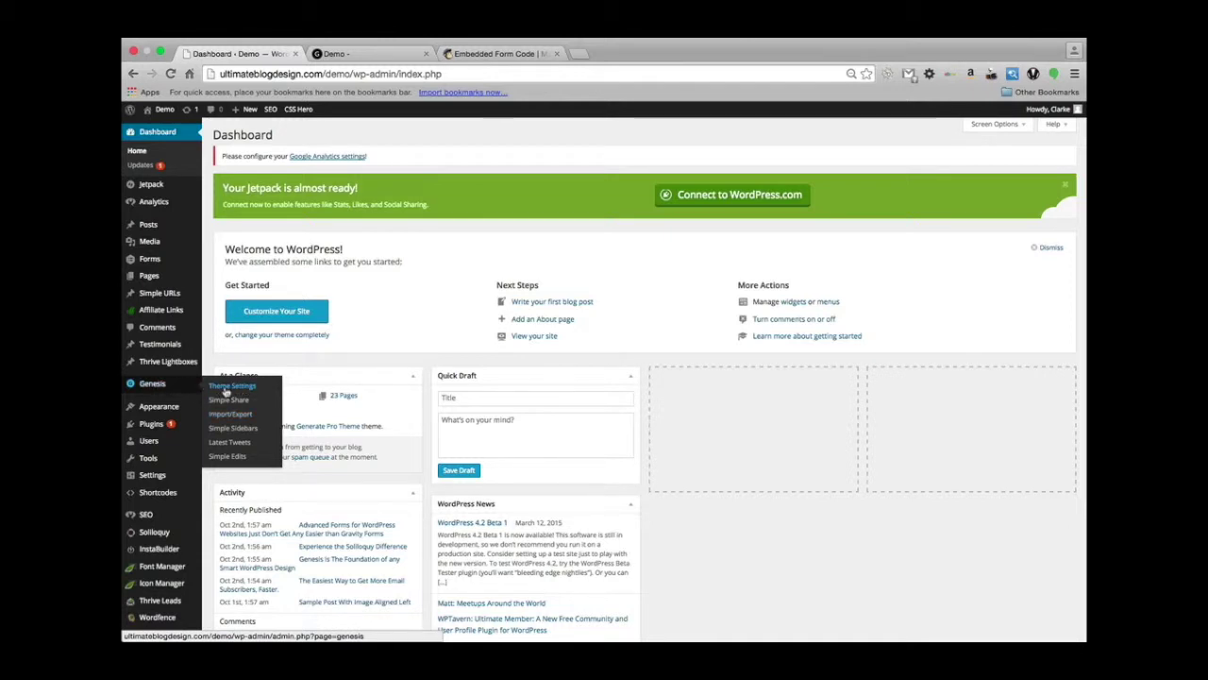
Open Genesis Theme Settings and review the Information, Color Style and Custom Feeds sections.
left_click(231, 390)
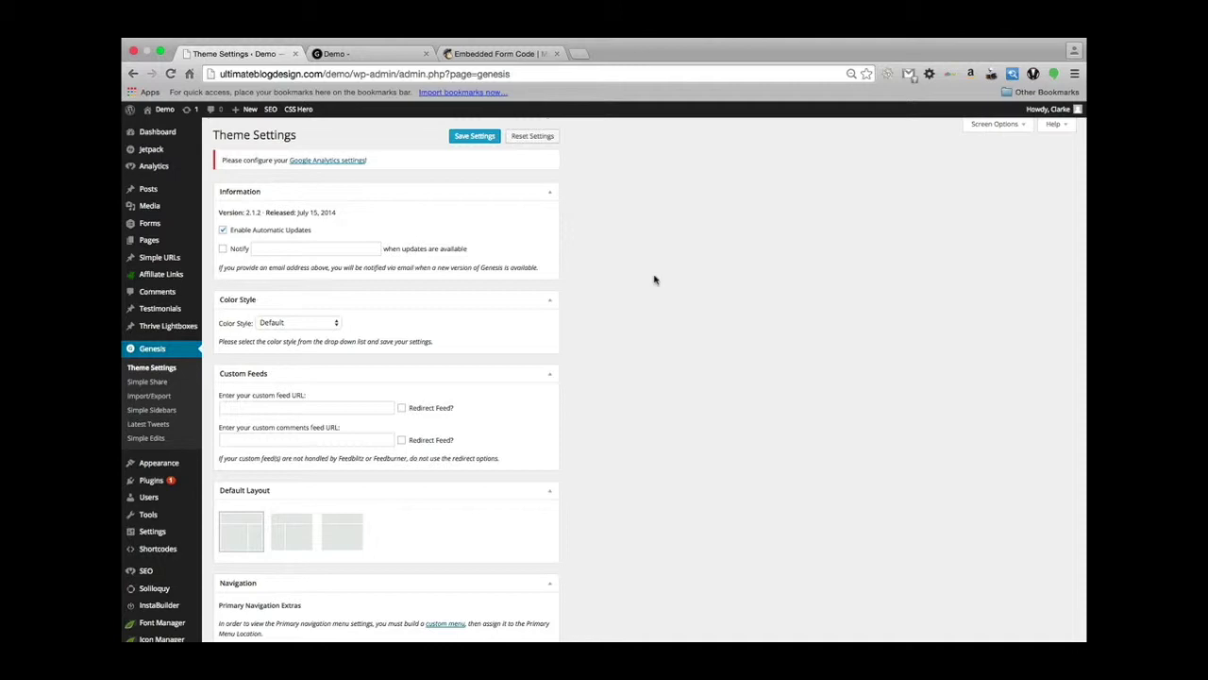
scroll(654, 280, "down", 1)
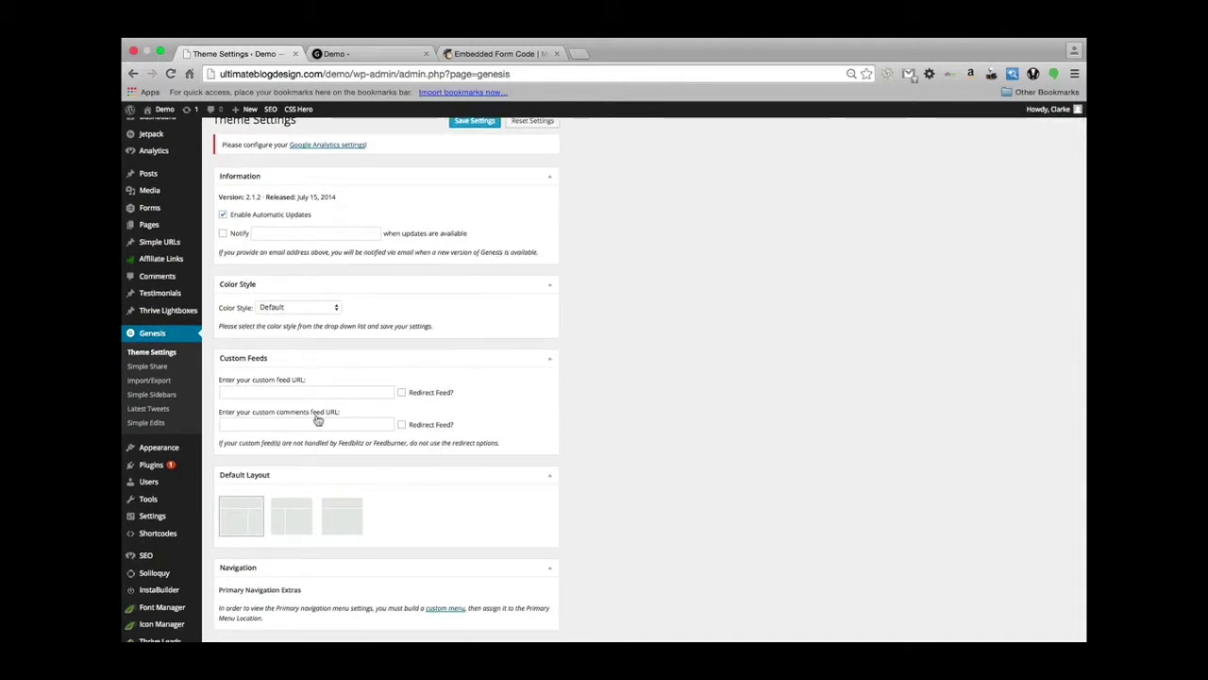
scroll(318, 412, "down", 3)
scroll(318, 418, "up", 5)
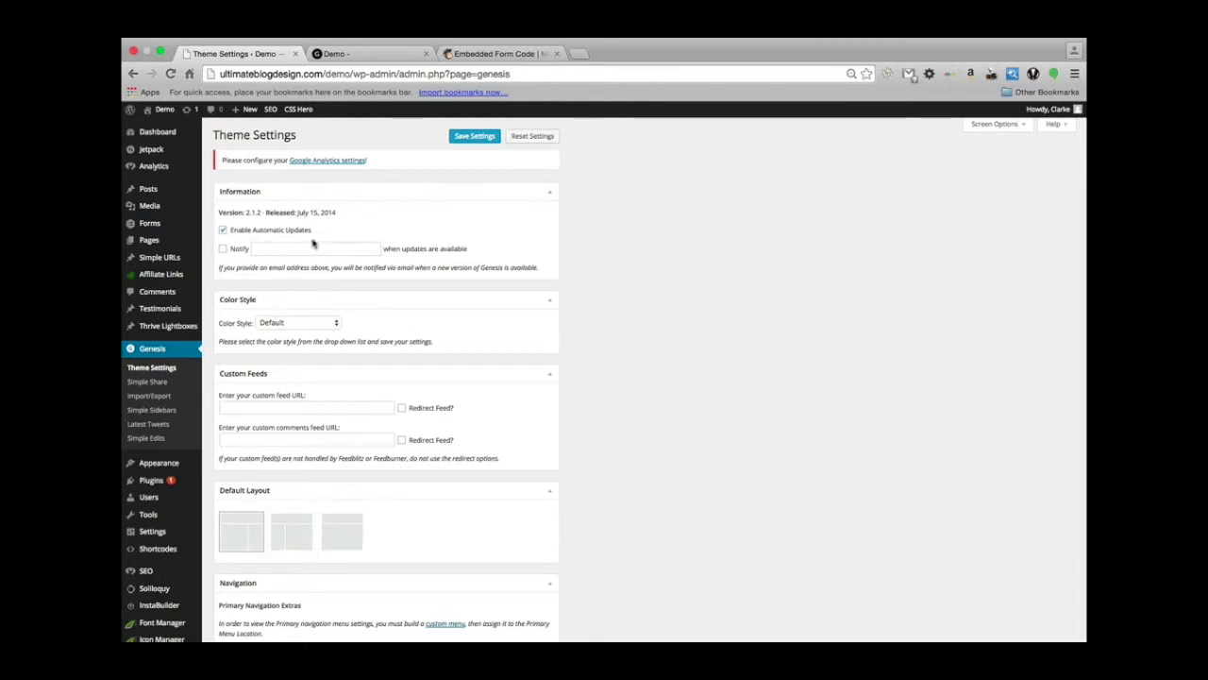
scroll(579, 326, "down", 1)
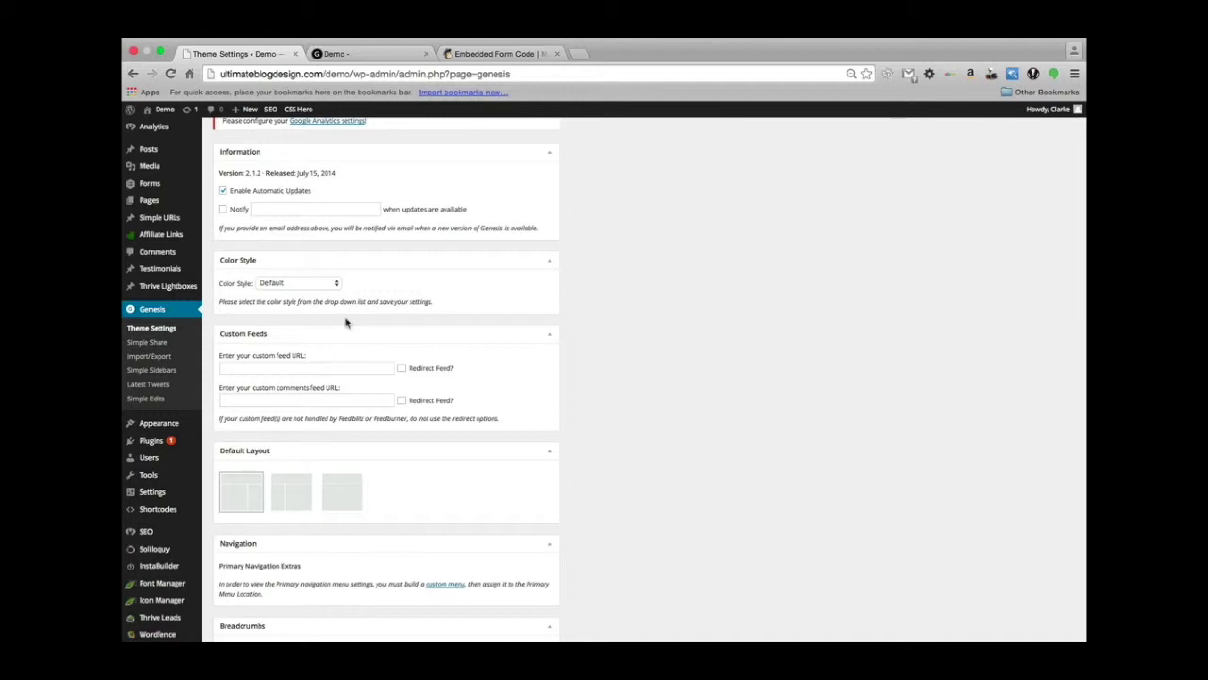
left_click(308, 284)
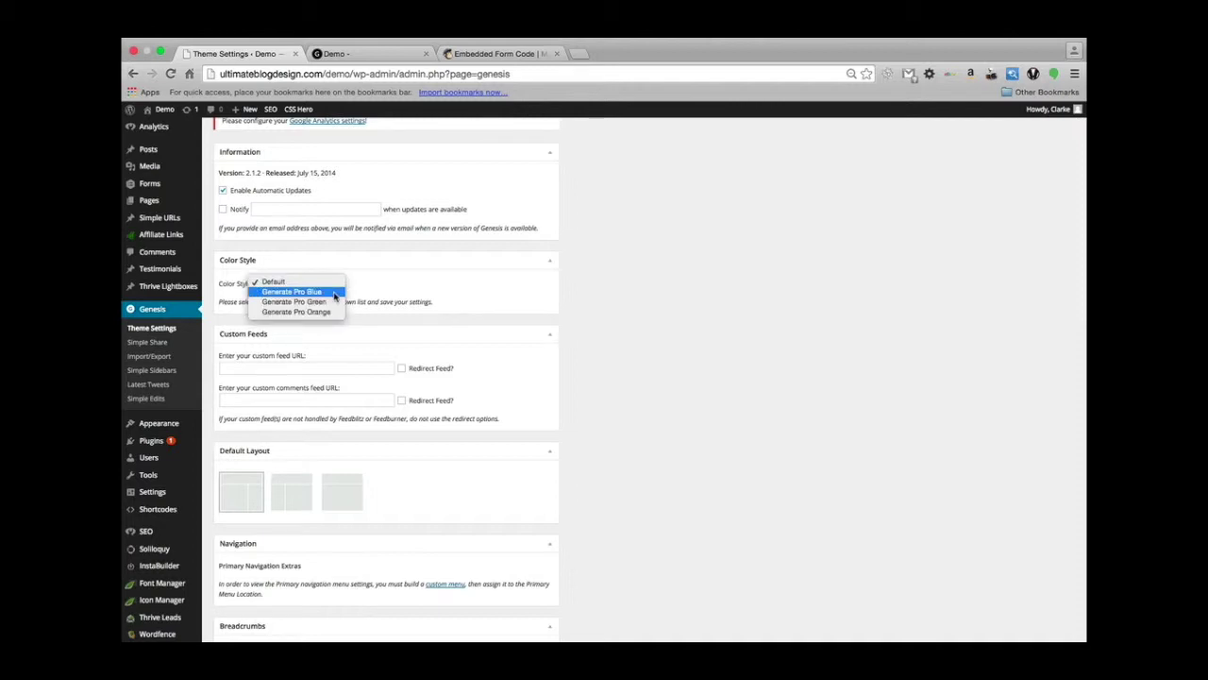
left_click(332, 282)
scroll(525, 290, "down", 2)
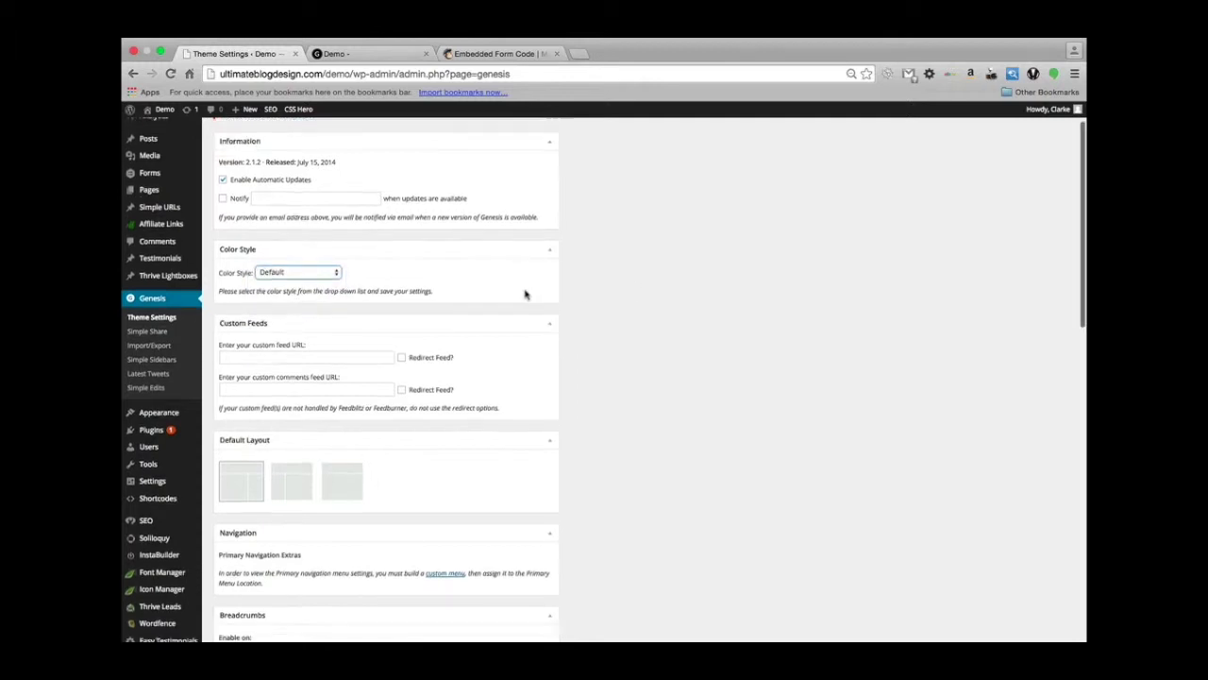
scroll(605, 305, "up", 1)
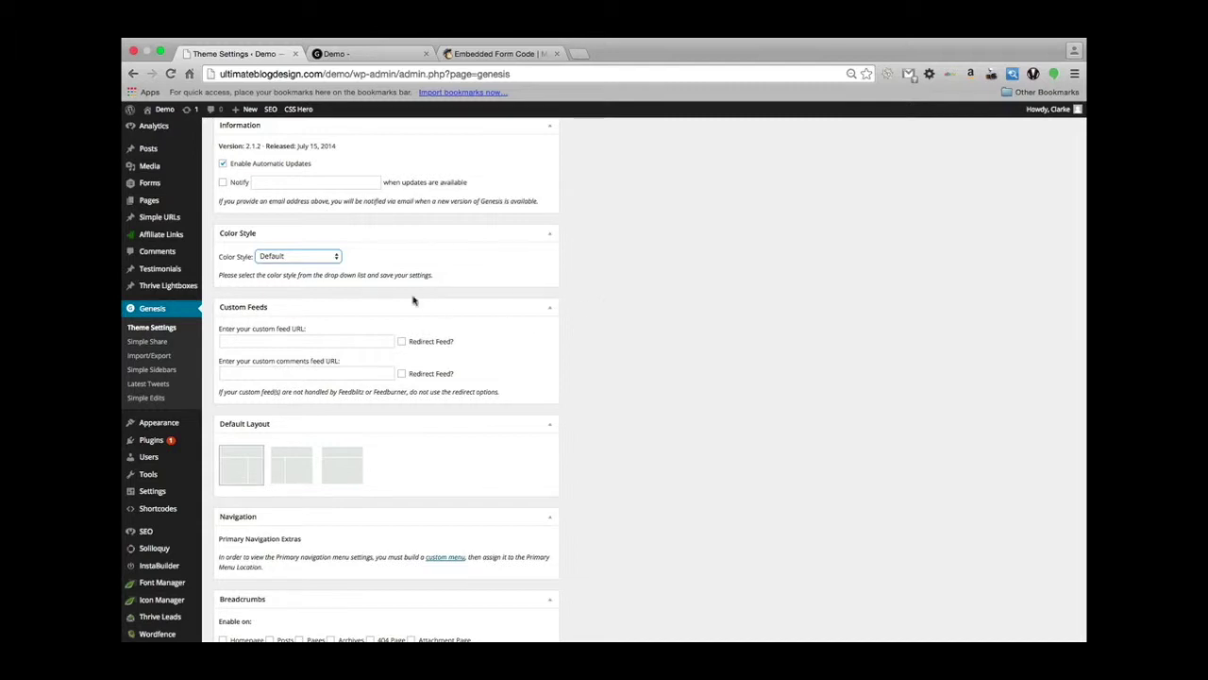
scroll(413, 299, "down", 1)
scroll(412, 299, "down", 1)
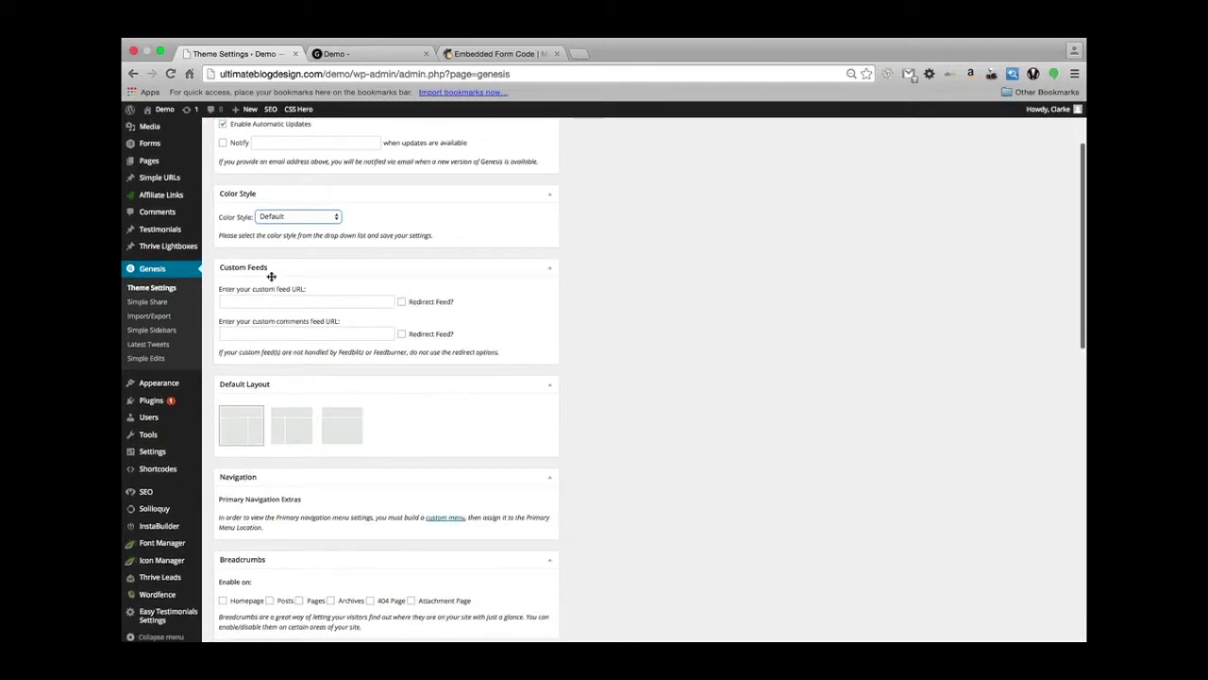
scroll(278, 272, "down", 1)
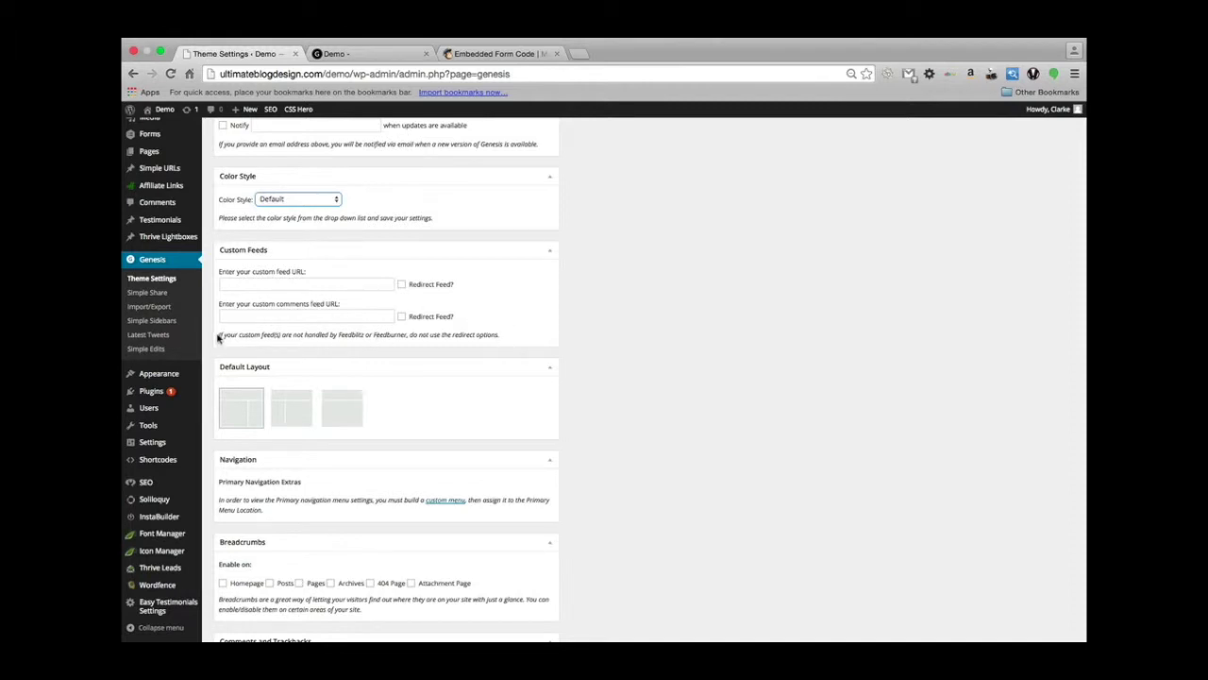
left_click_drag(218, 337, 499, 337)
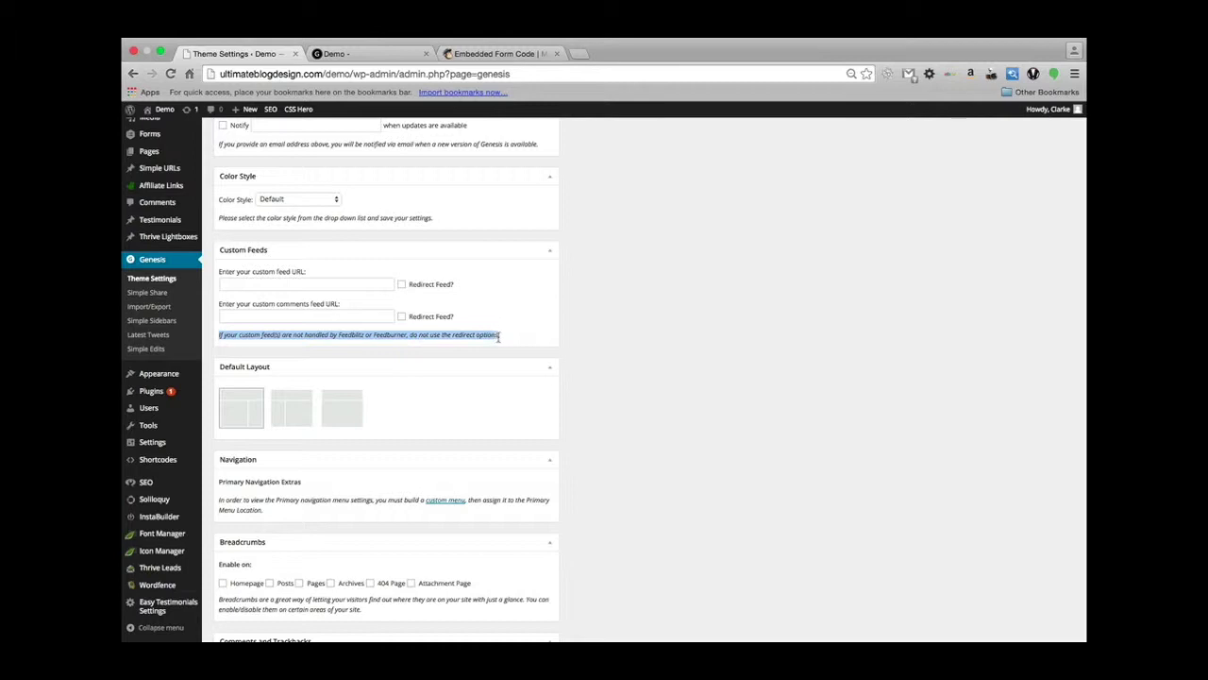
left_click(356, 344)
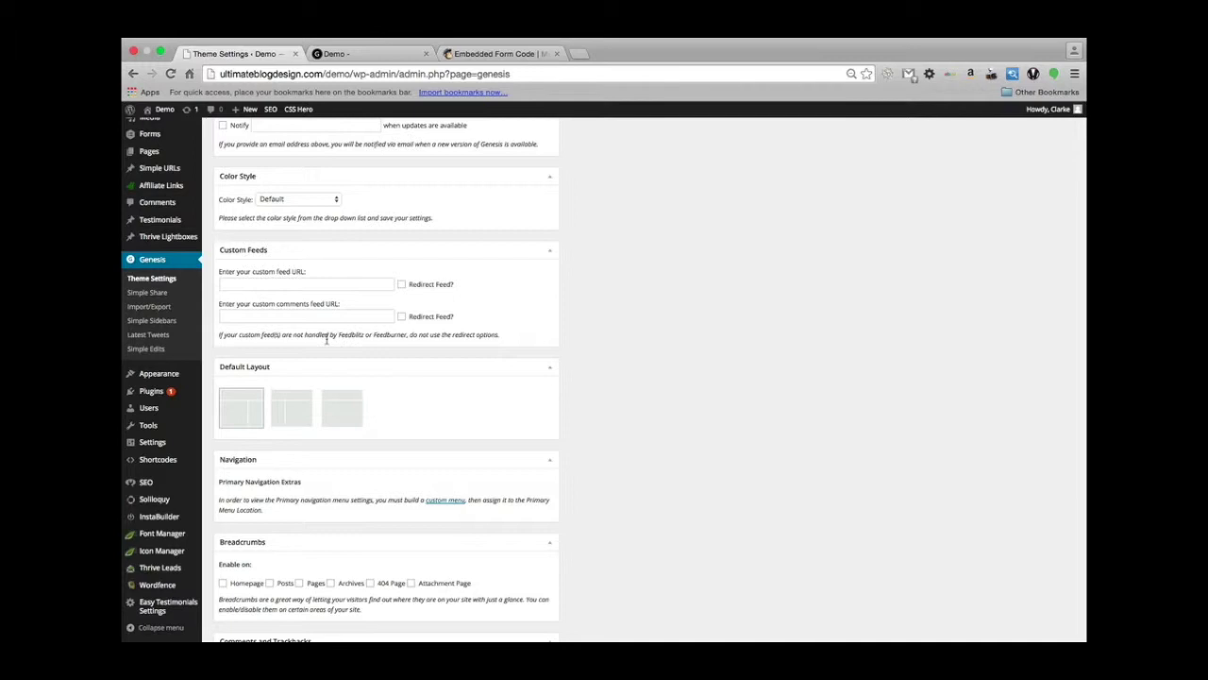
scroll(381, 369, "down", 2)
scroll(380, 364, "up", 2)
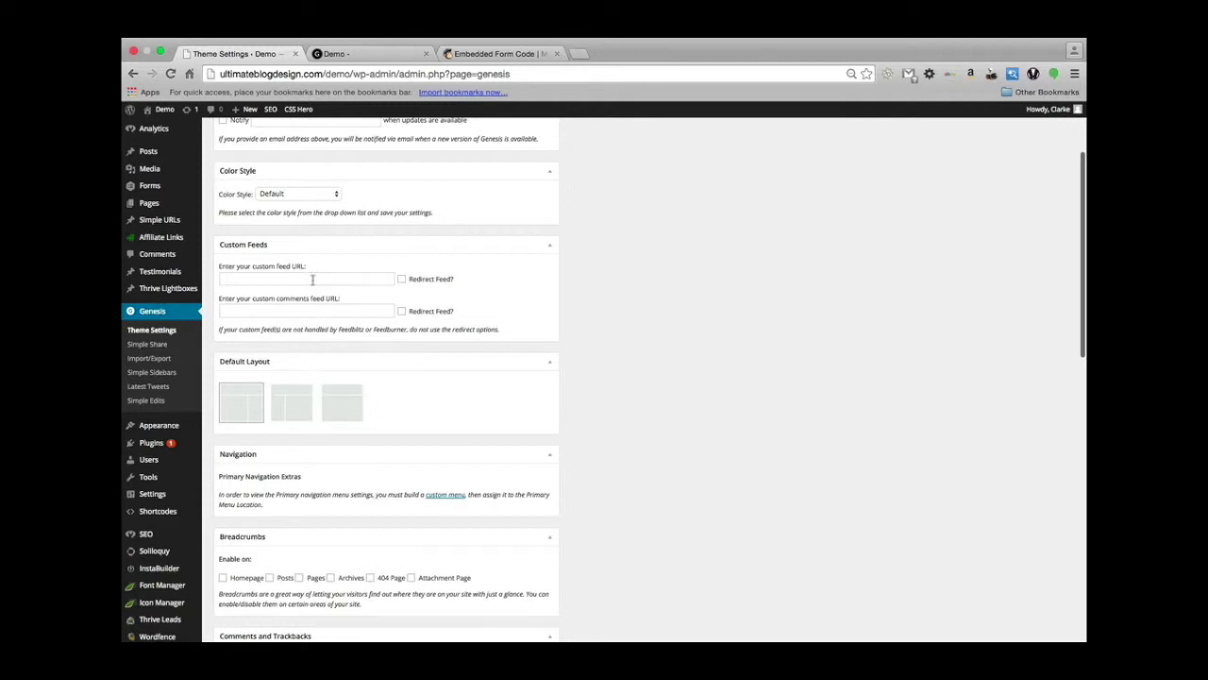
scroll(495, 357, "down", 3)
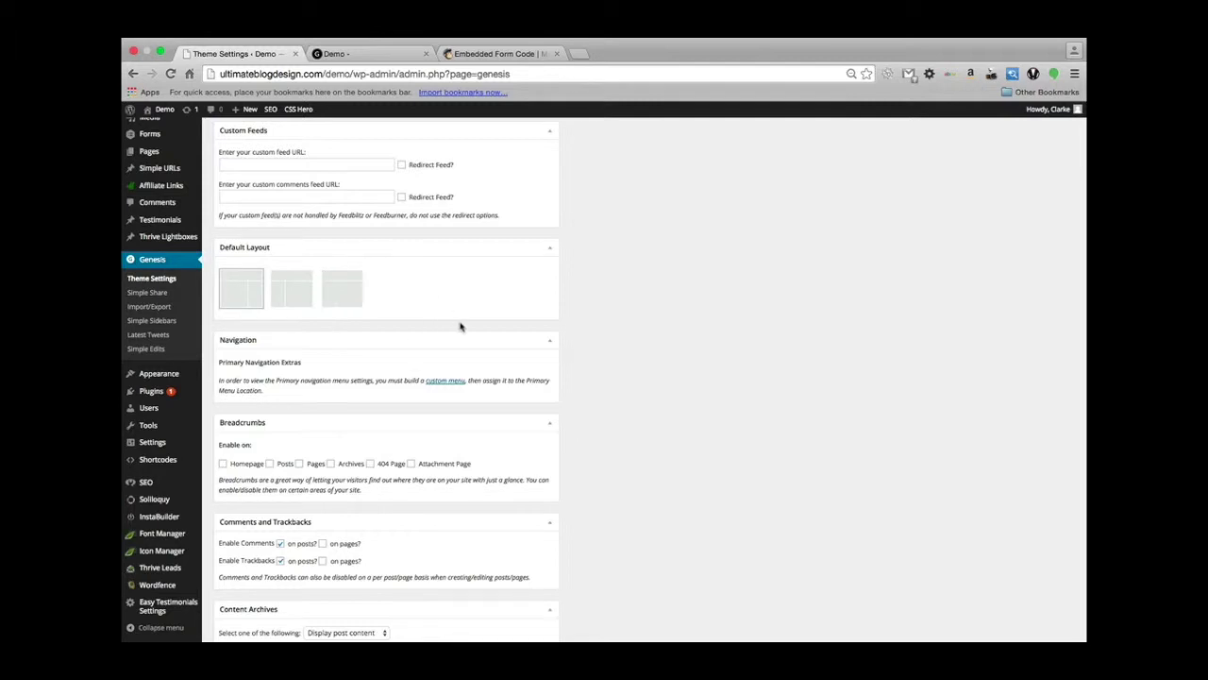
scroll(459, 324, "down", 2)
scroll(624, 327, "down", 3)
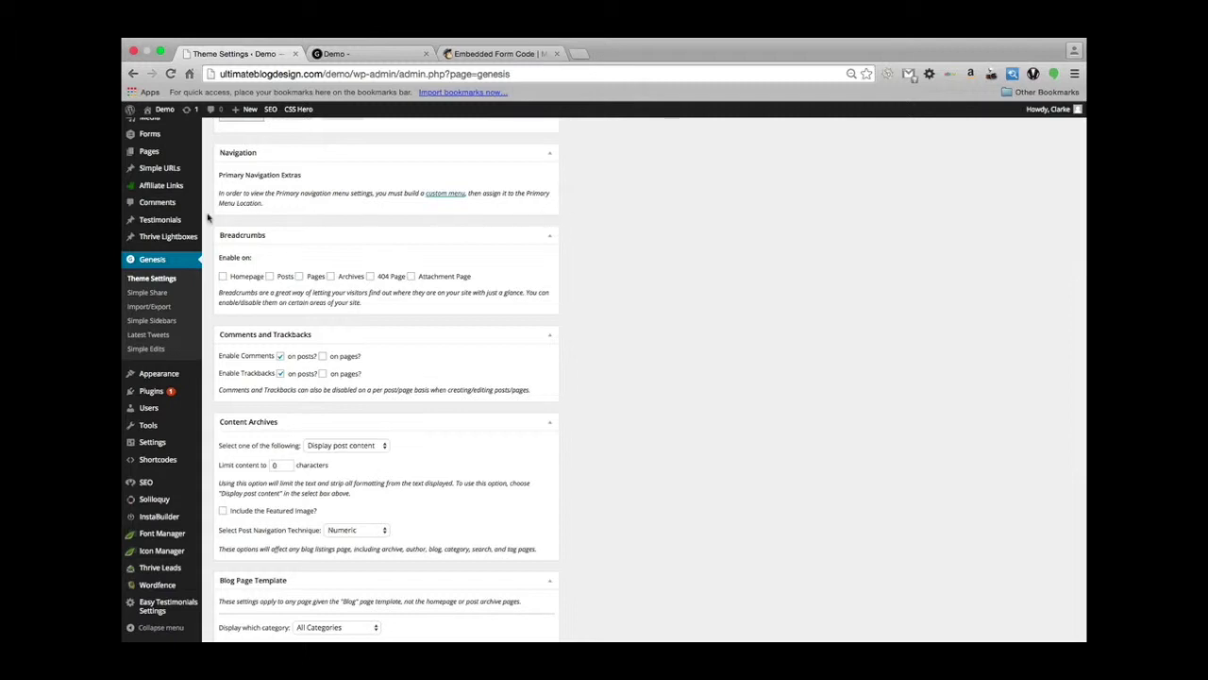
scroll(337, 240, "up", 2)
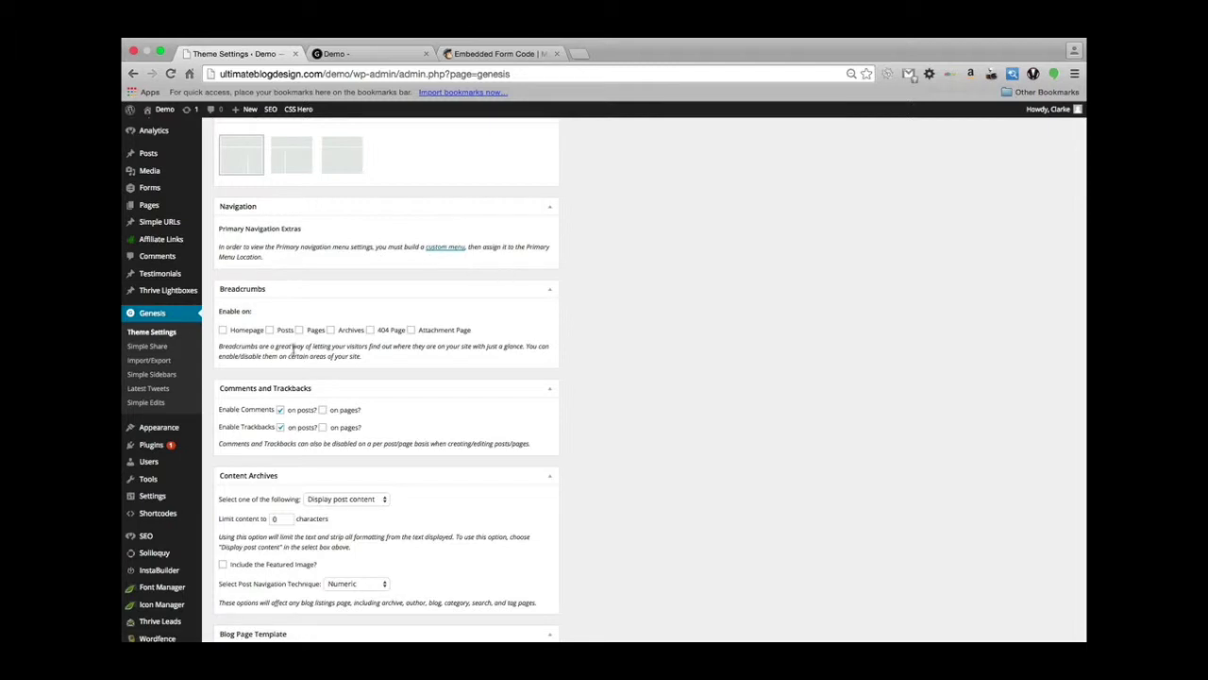
mouse_move(159, 429)
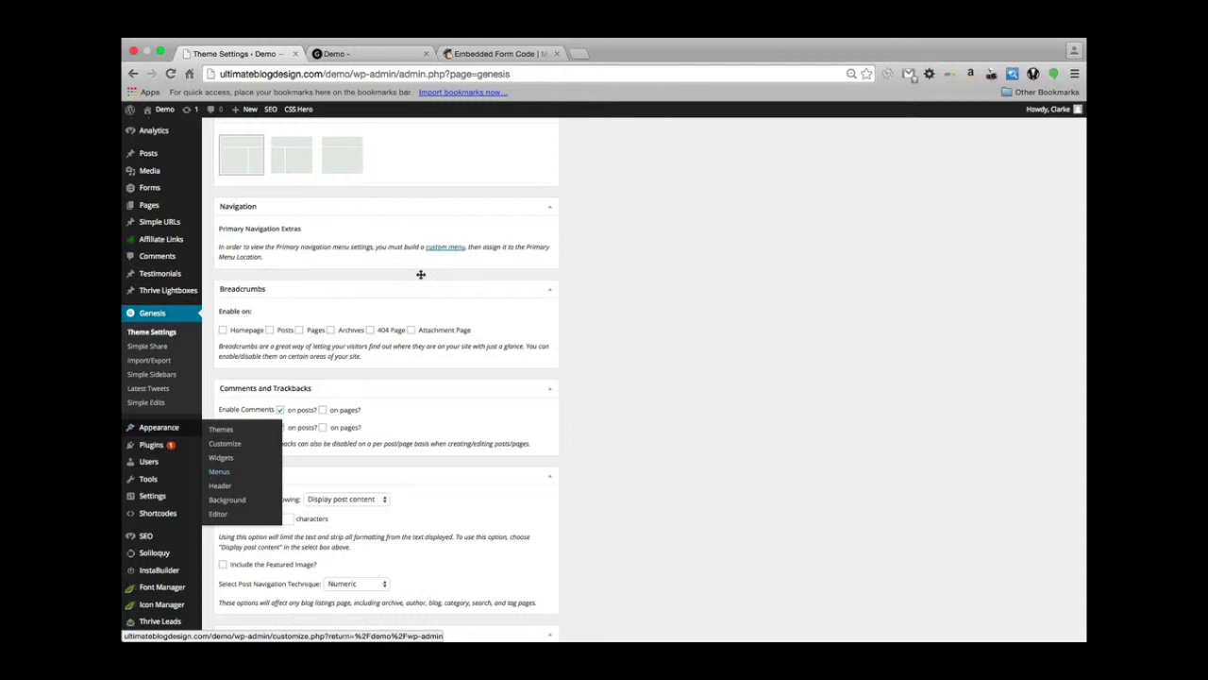
scroll(627, 316, "down", 3)
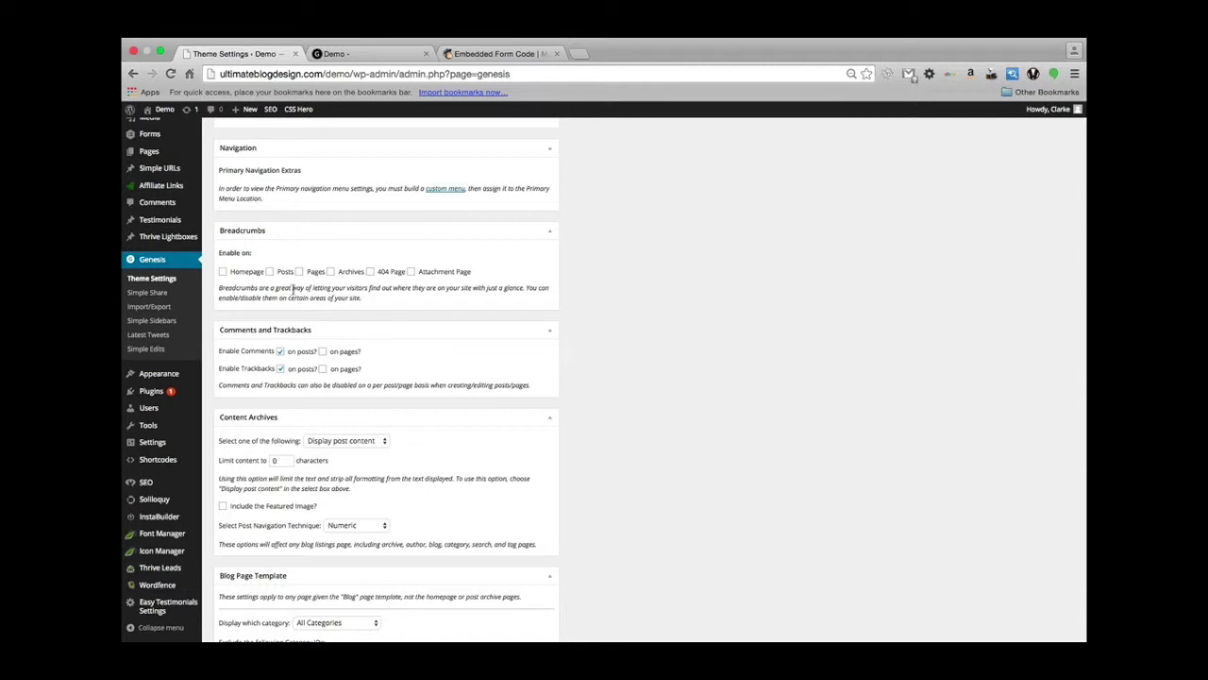
scroll(363, 368, "down", 3)
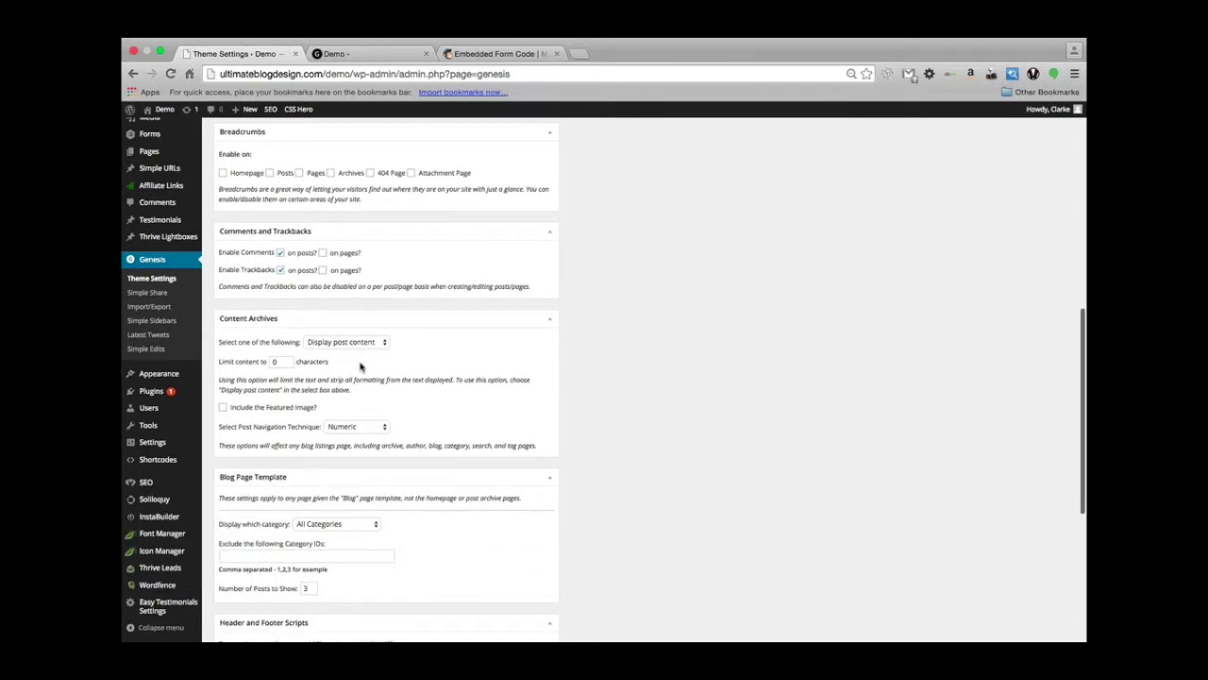
scroll(359, 367, "down", 2)
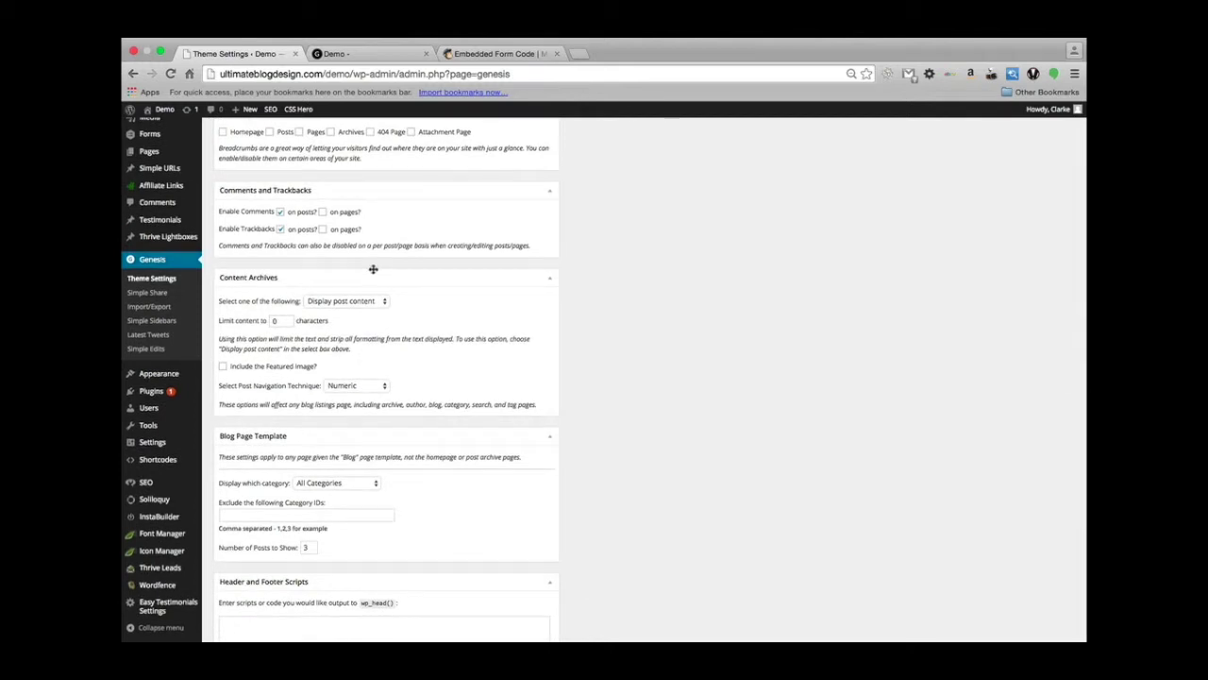
scroll(431, 215, "up", 1)
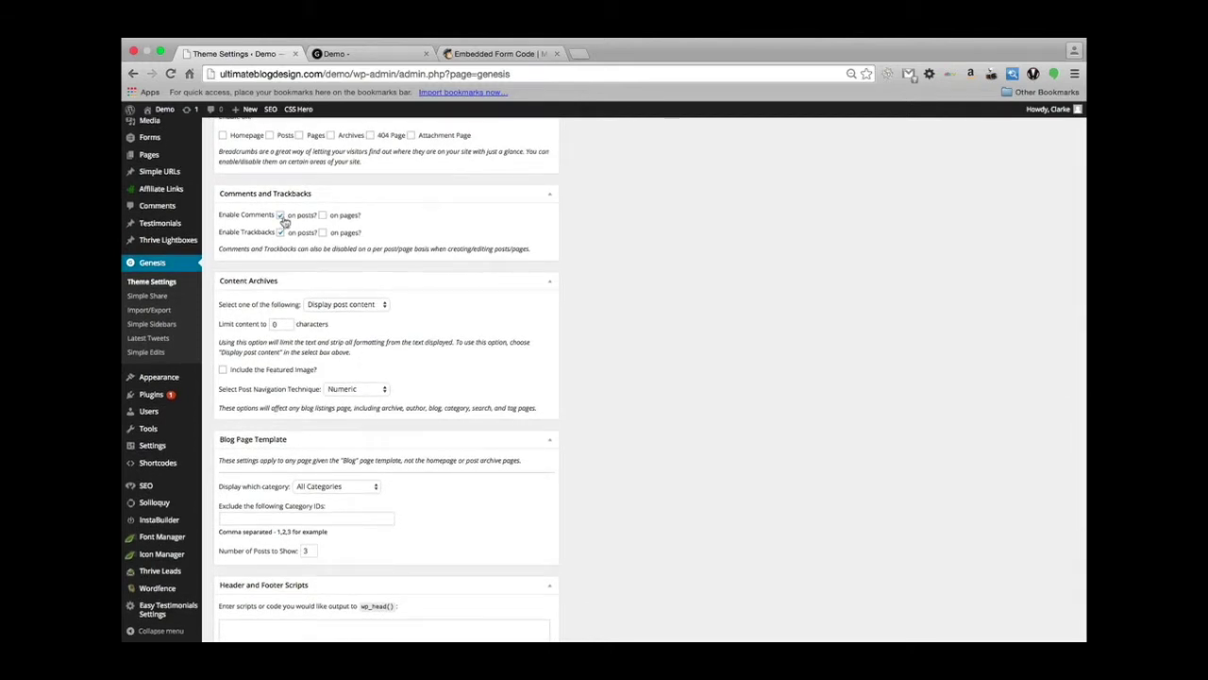
scroll(270, 145, "up", 2)
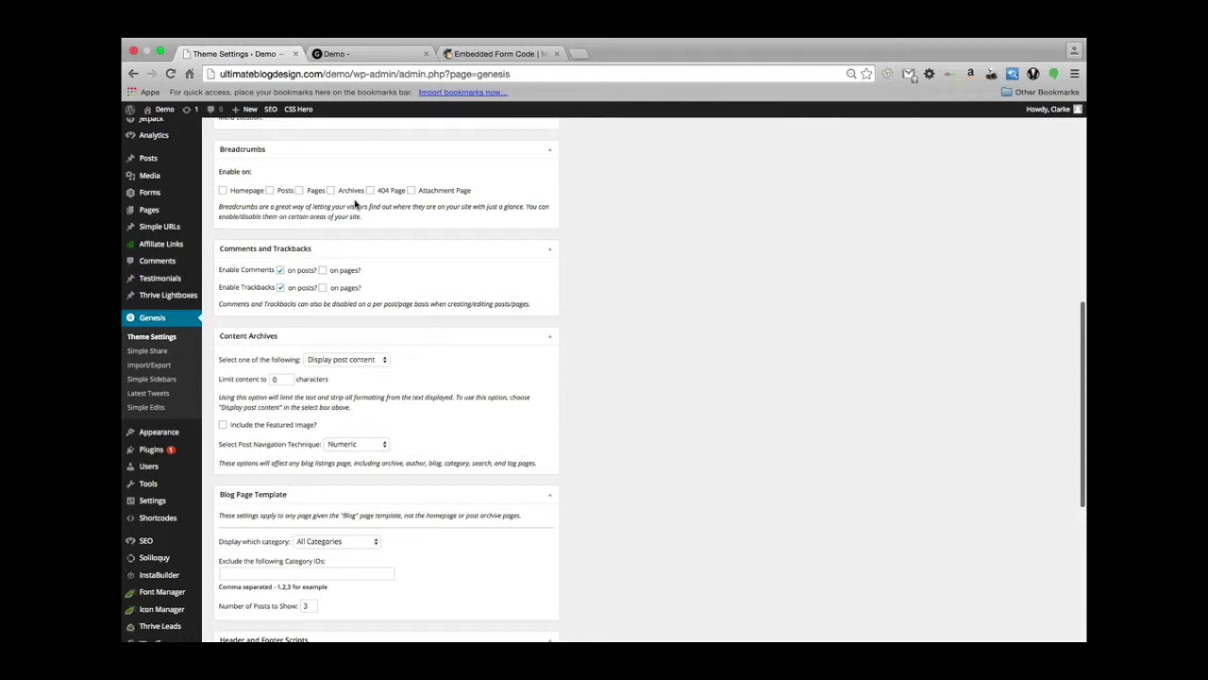
scroll(441, 318, "down", 3)
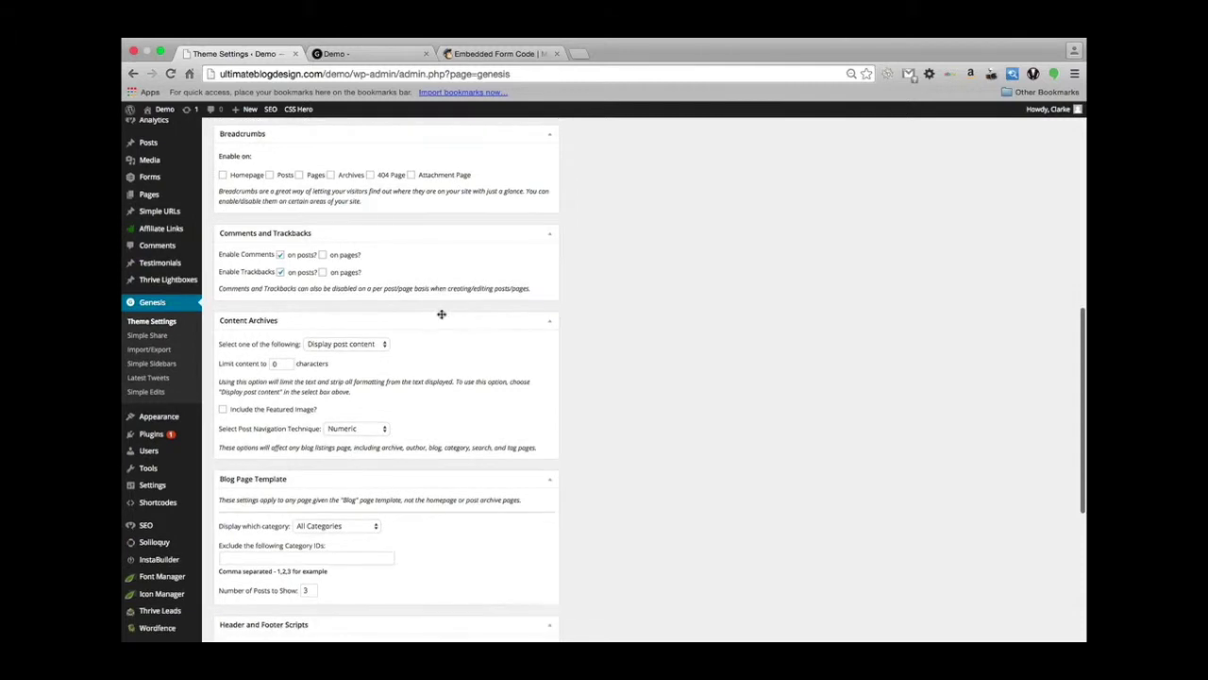
scroll(441, 318, "down", 1)
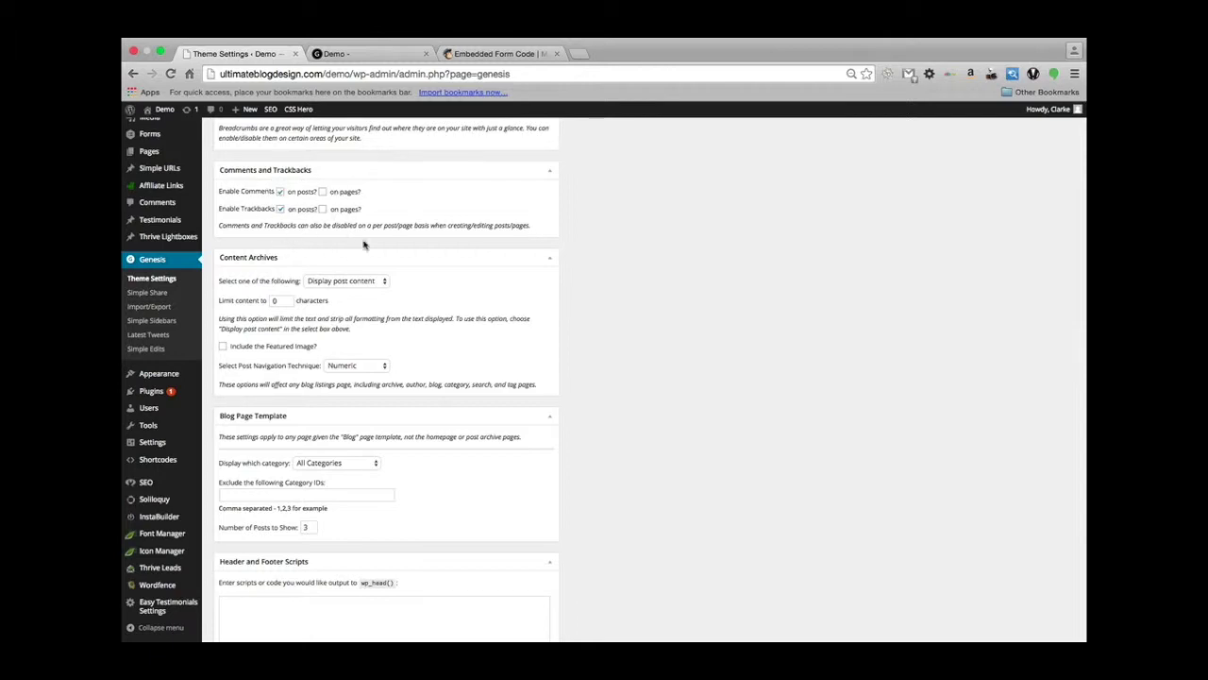
scroll(334, 432, "down", 2)
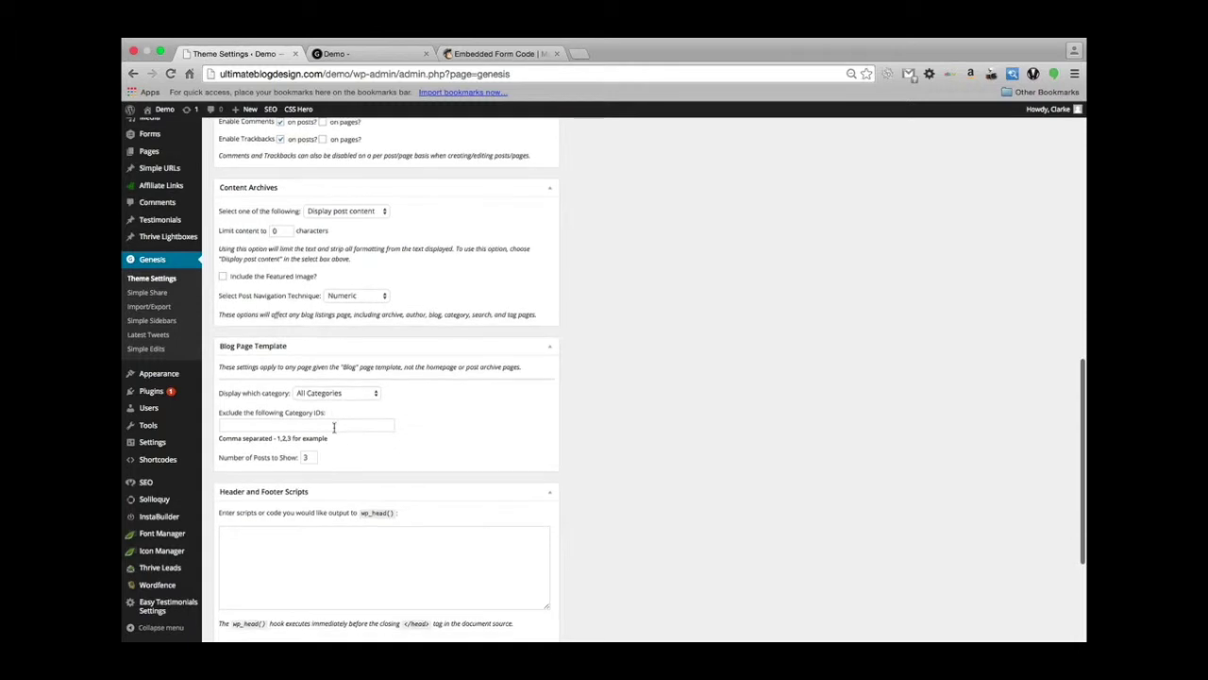
Keep archives on 'Display post content' and set the content limit to 200 characters.
left_click(374, 212)
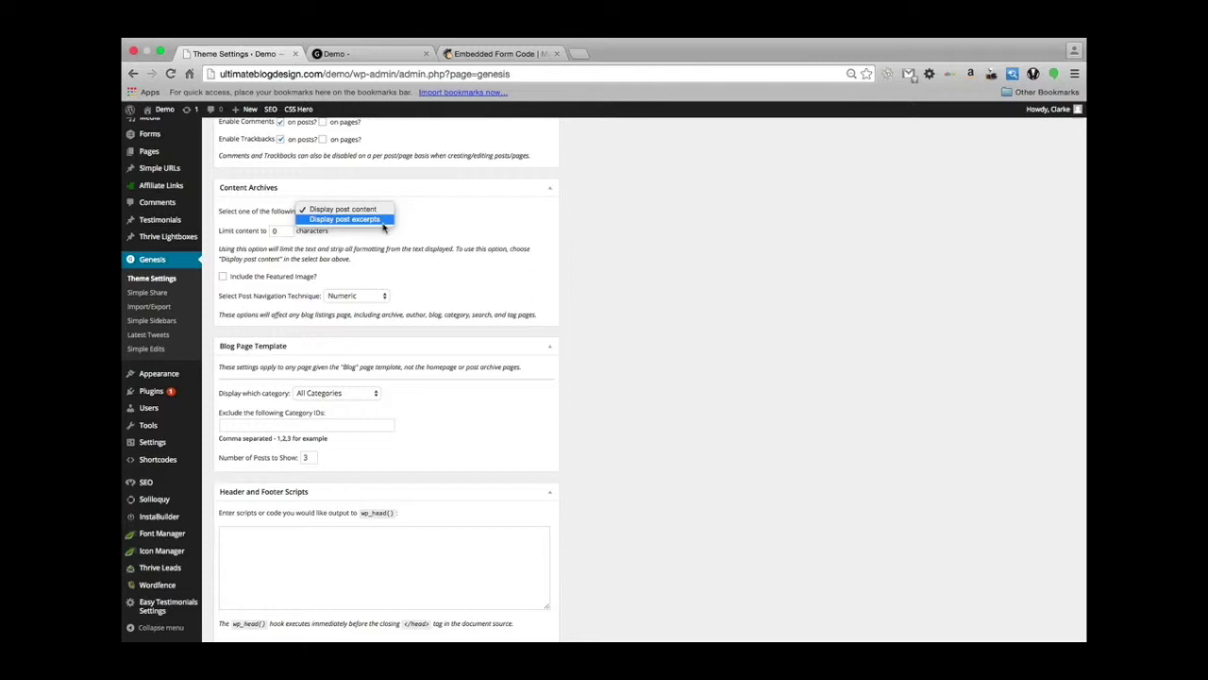
left_click(432, 212)
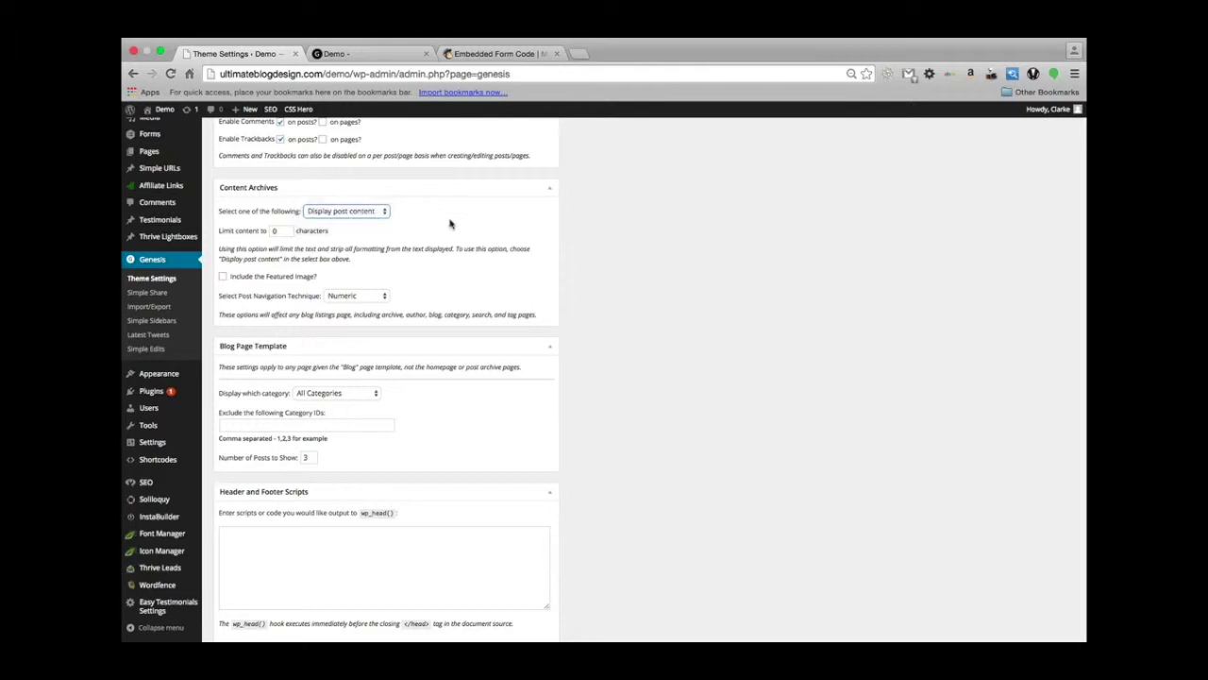
left_click(351, 213)
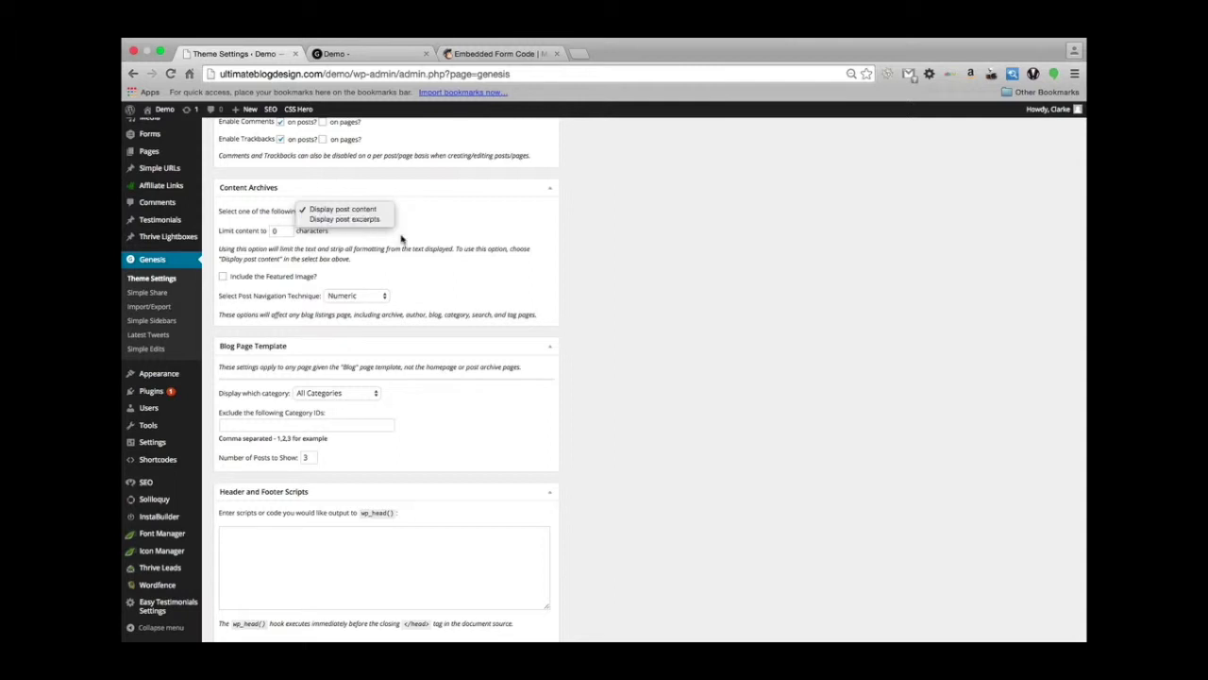
left_click(346, 219)
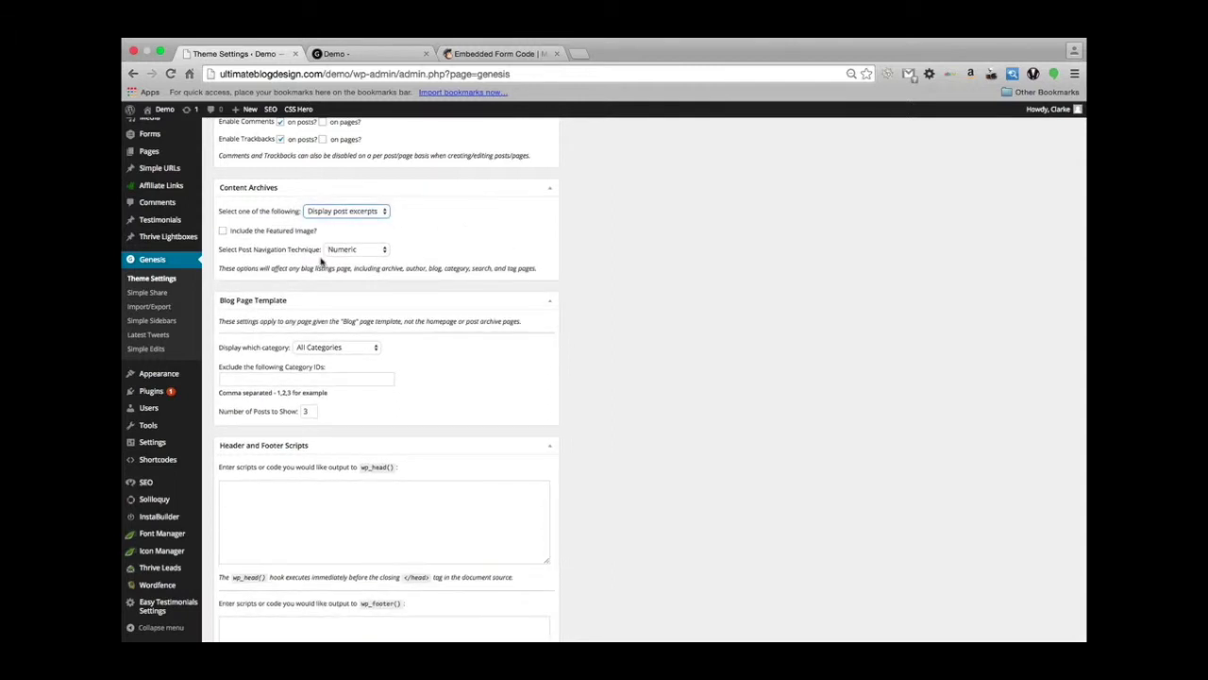
left_click(352, 212)
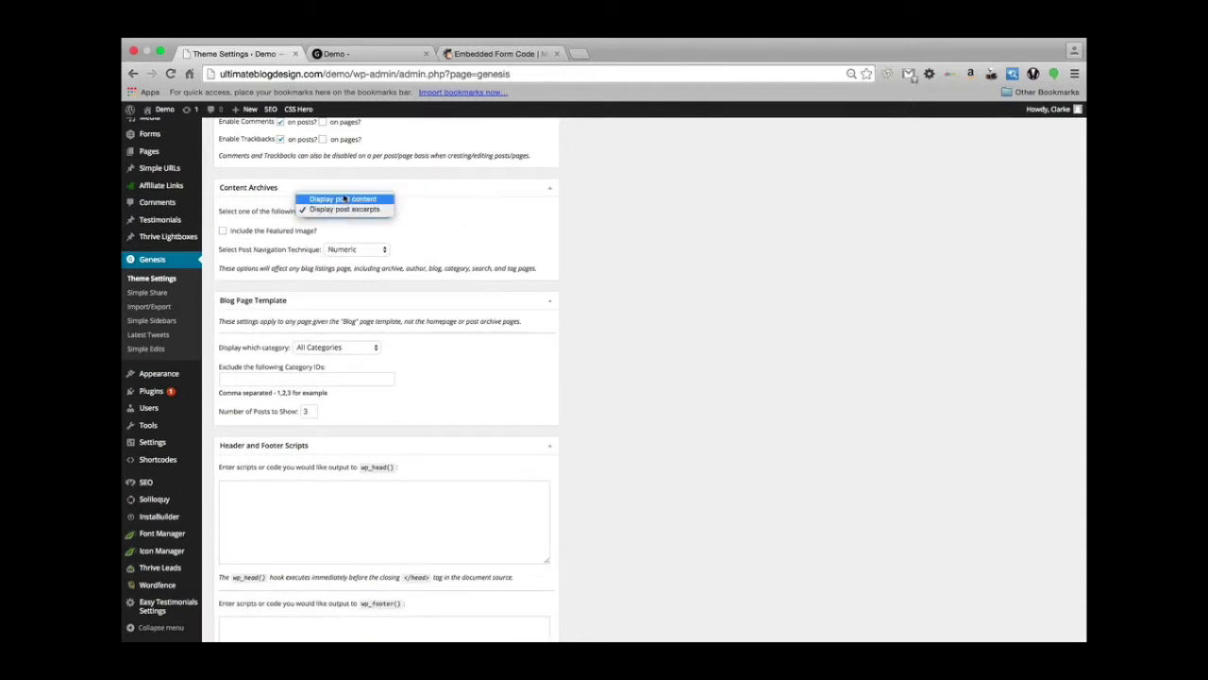
left_click(342, 198)
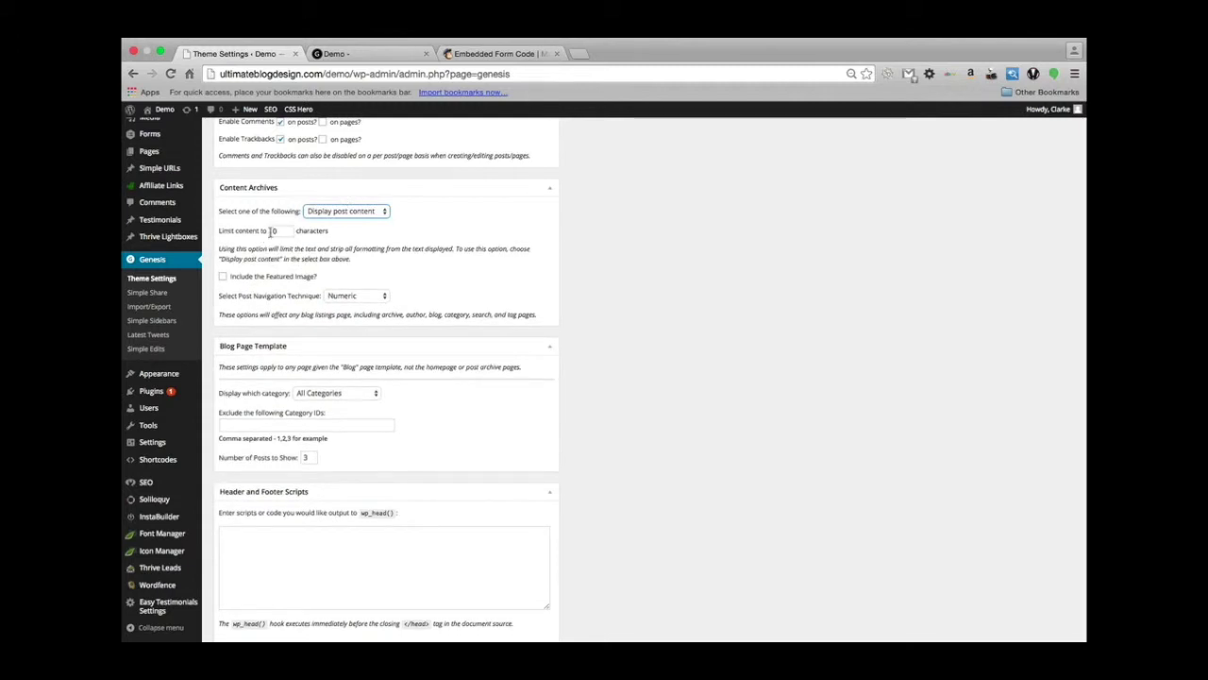
left_click(282, 230)
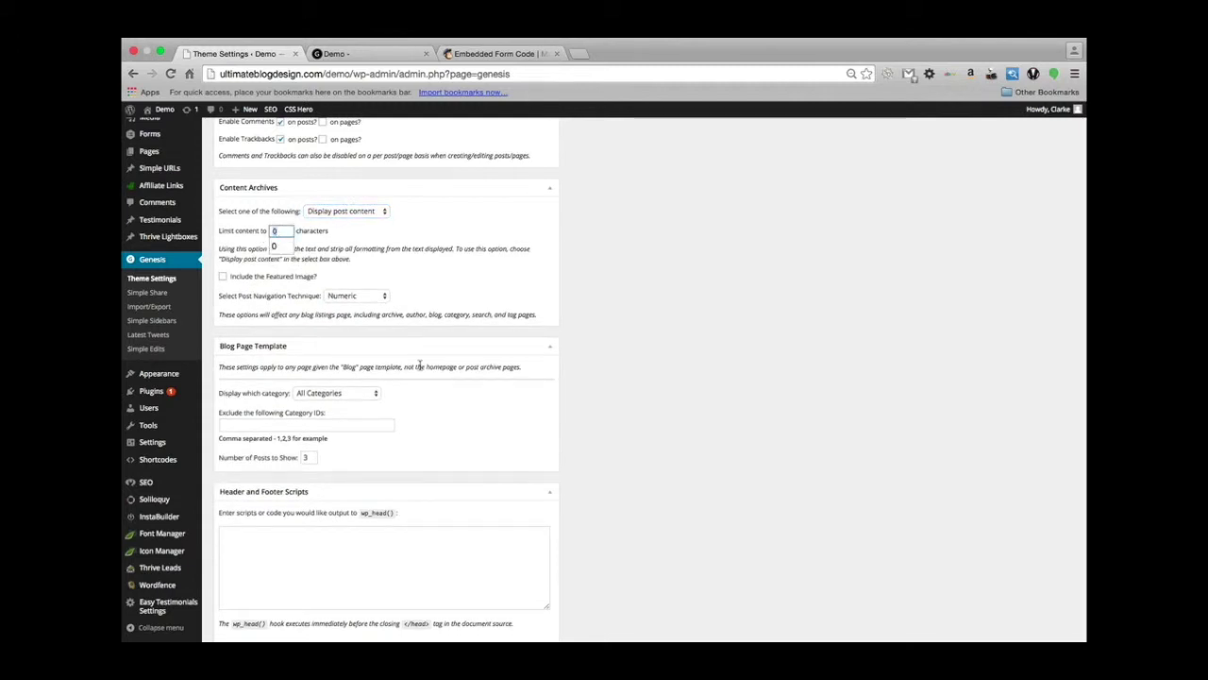
type("200")
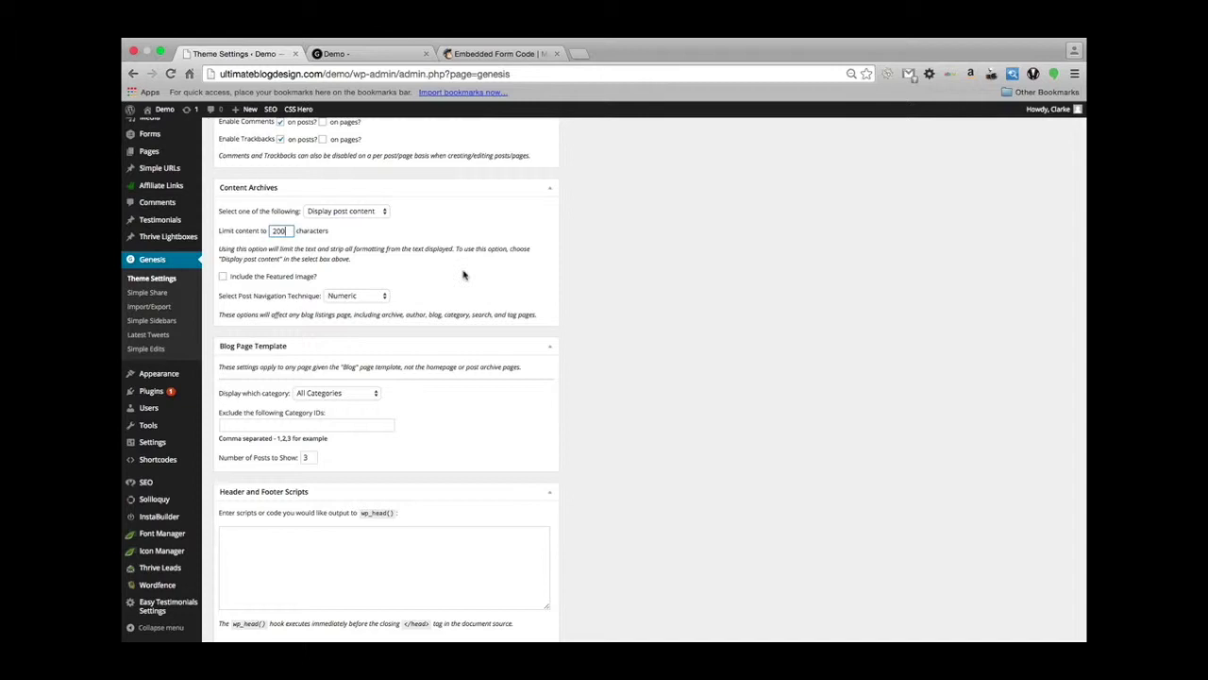
left_click(401, 243)
scroll(401, 243, "down", 2)
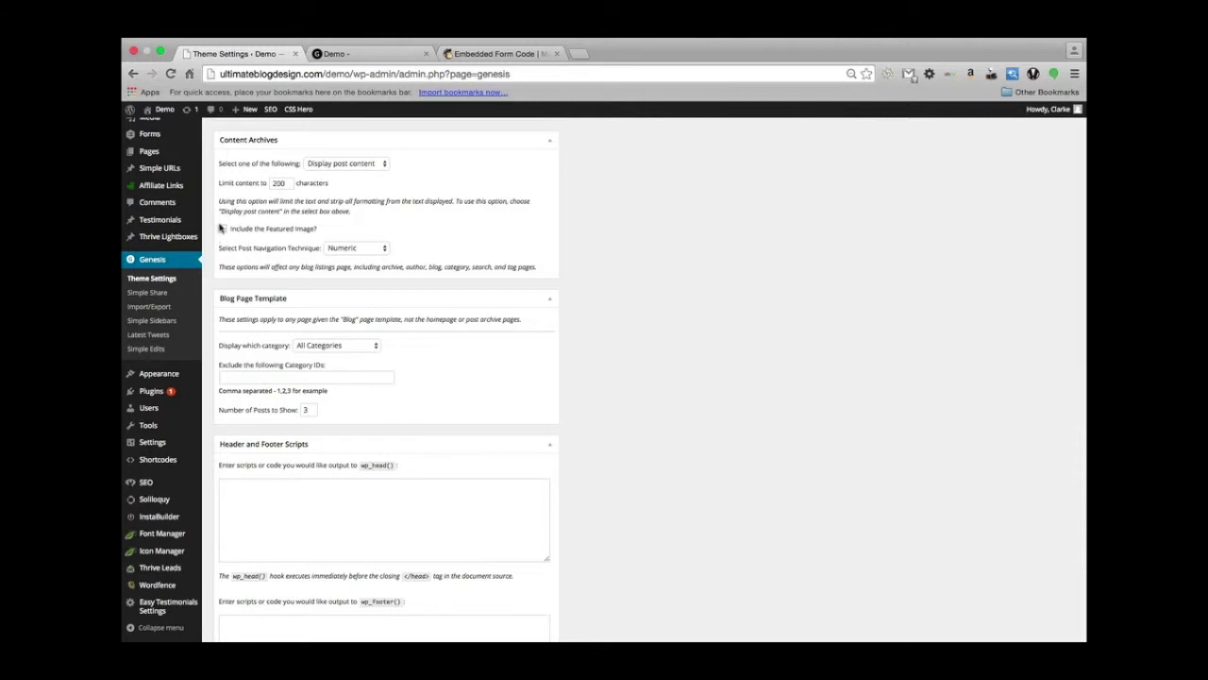
Include the featured image in archives at medium (300 × 300) size, aligned Left.
left_click(222, 230)
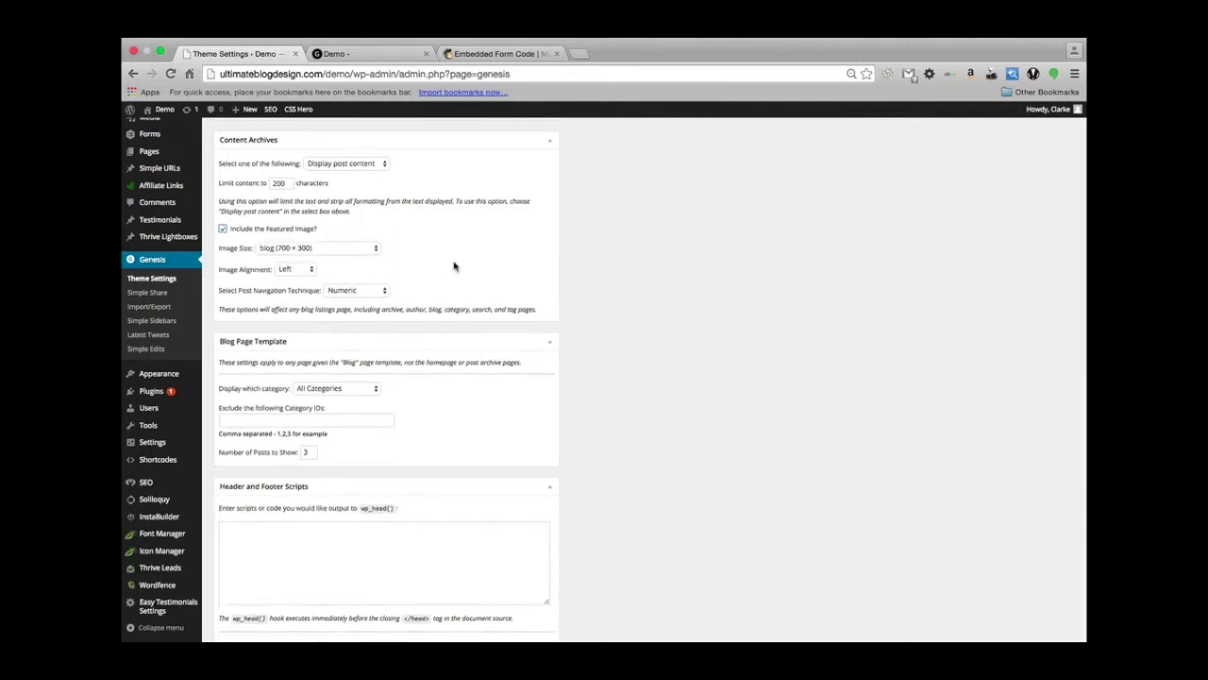
scroll(453, 264, "down", 1)
left_click(374, 223)
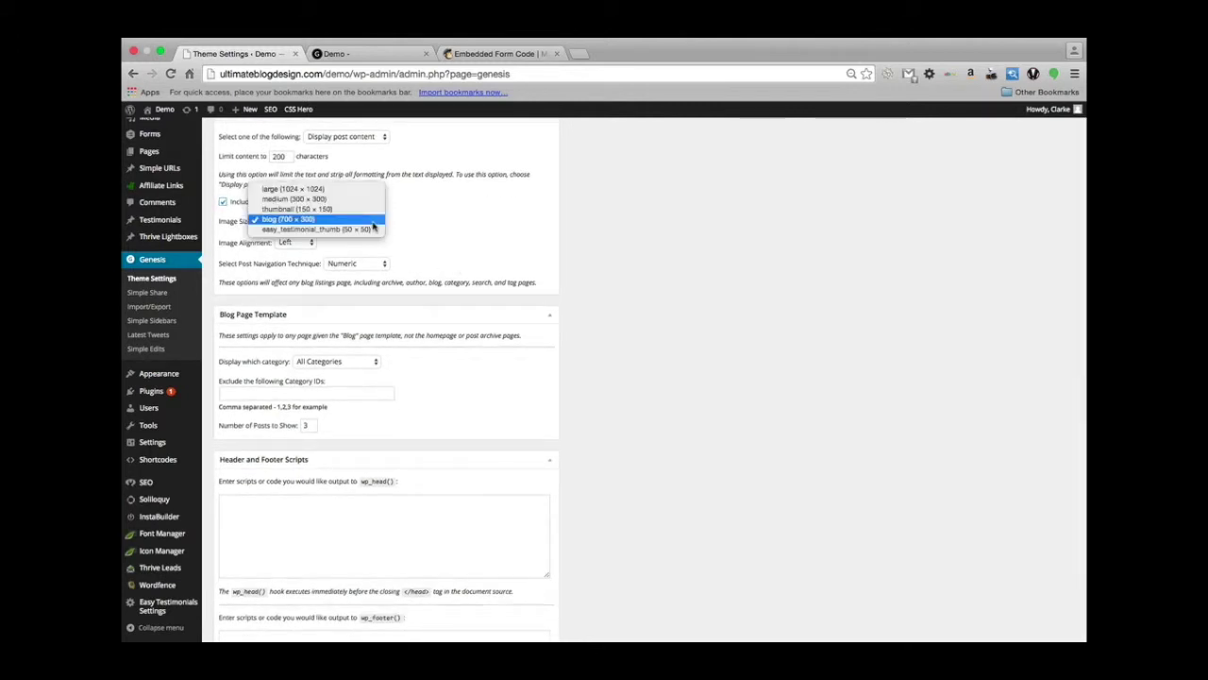
left_click(368, 199)
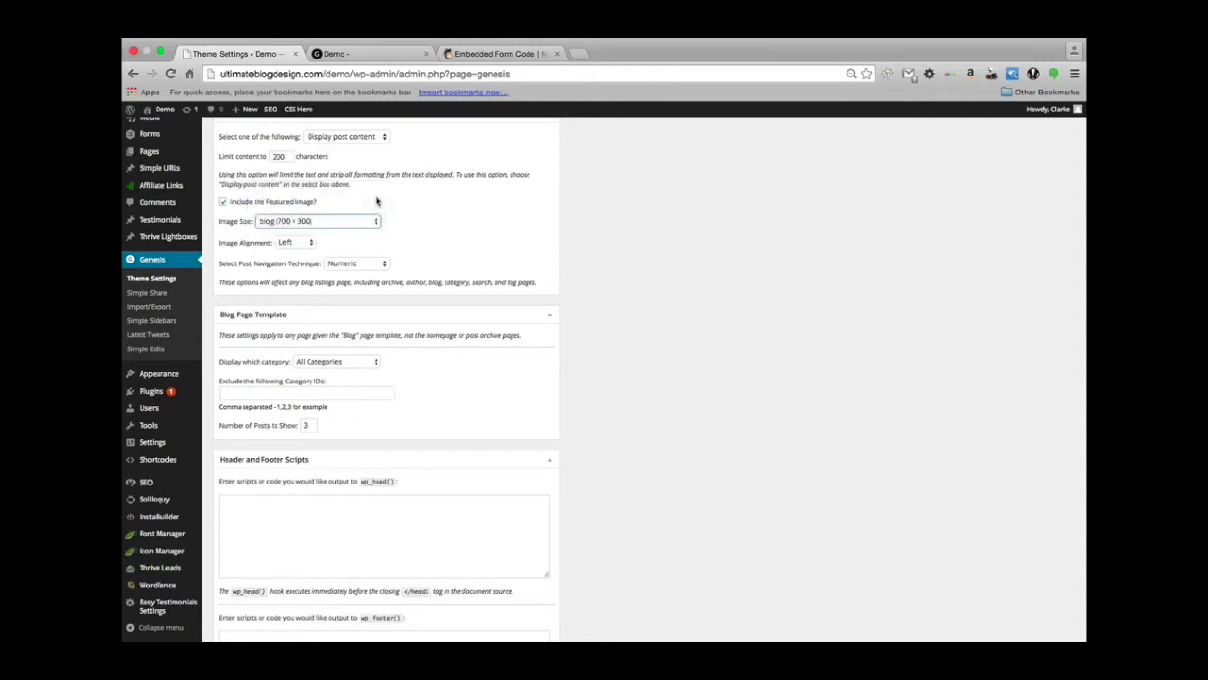
scroll(489, 238, "down", 1)
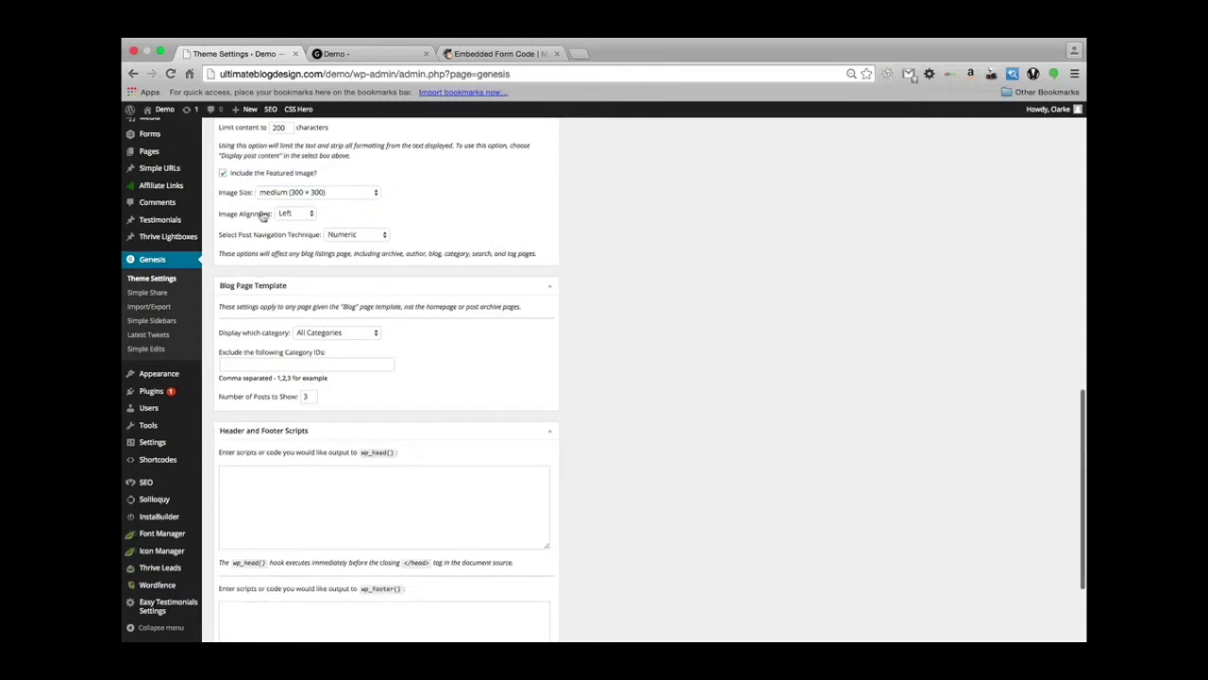
left_click(296, 213)
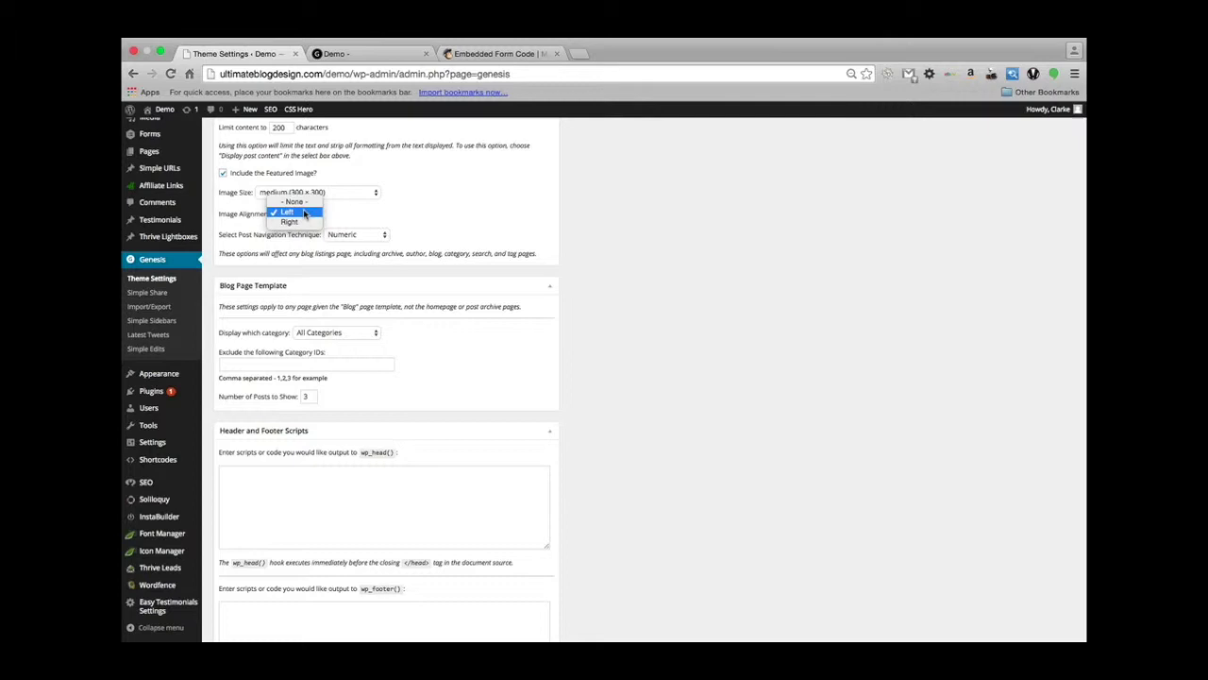
left_click(448, 225)
Switch the Post Navigation Technique from Numeric to Previous / Next.
scroll(448, 257, "down", 1)
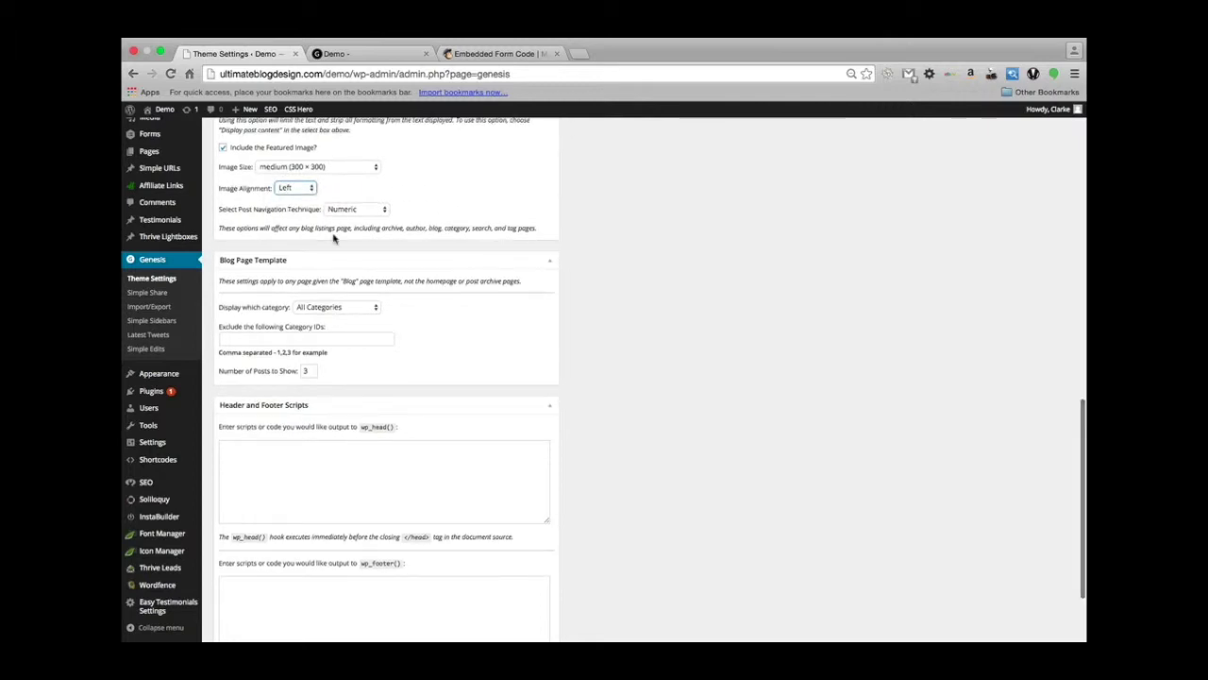
left_click(357, 209)
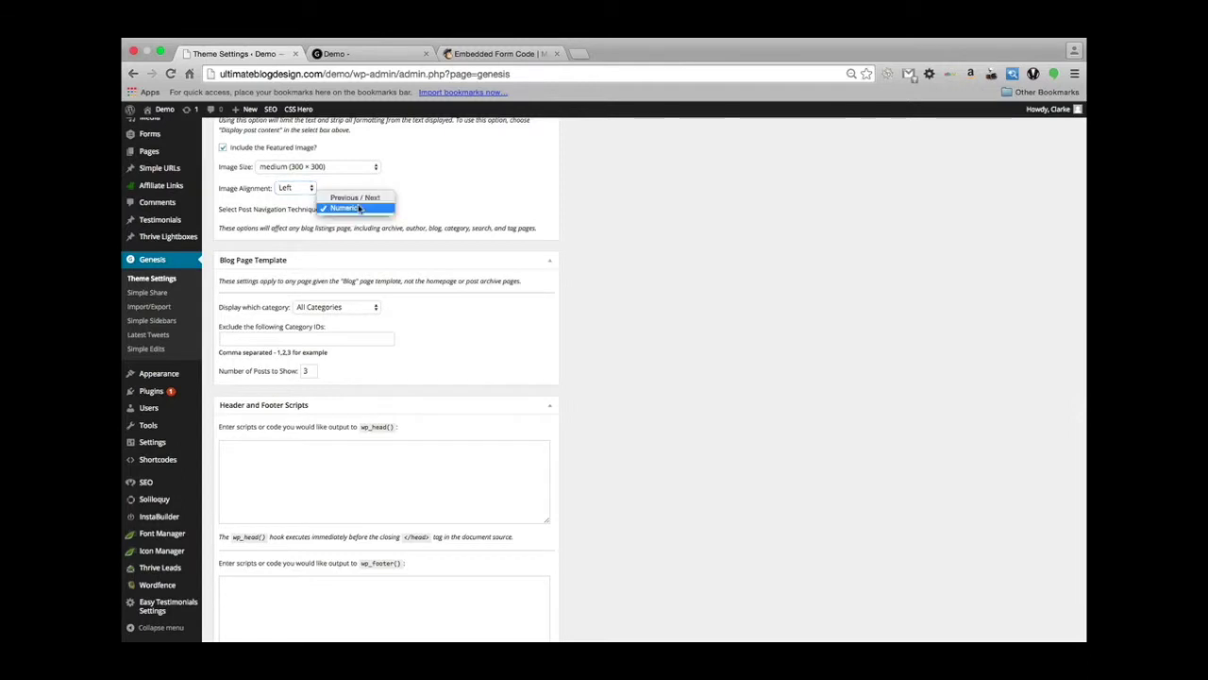
left_click(383, 198)
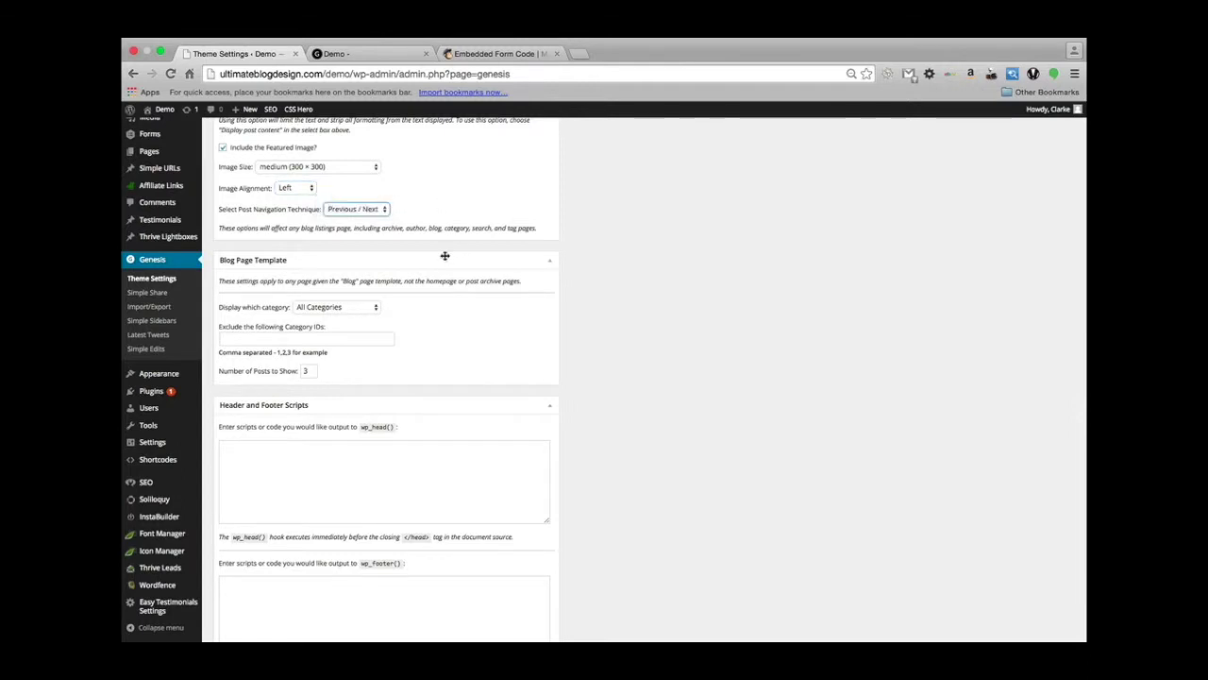
scroll(442, 260, "down", 1)
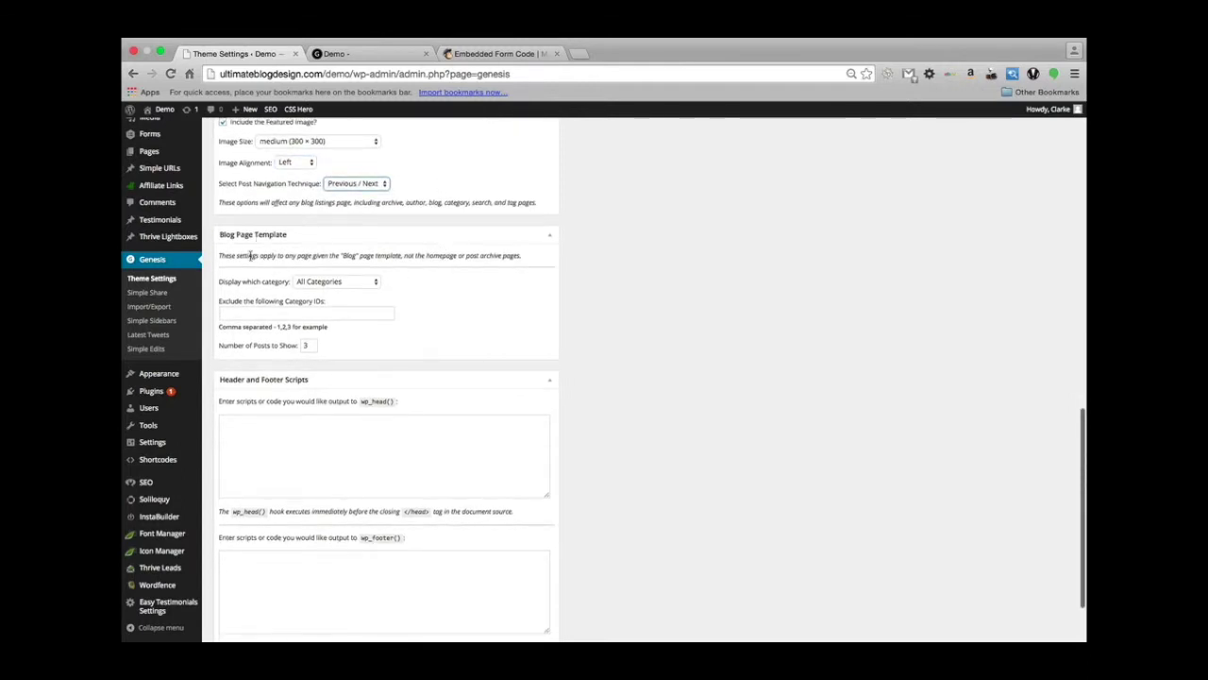
scroll(265, 303, "down", 2)
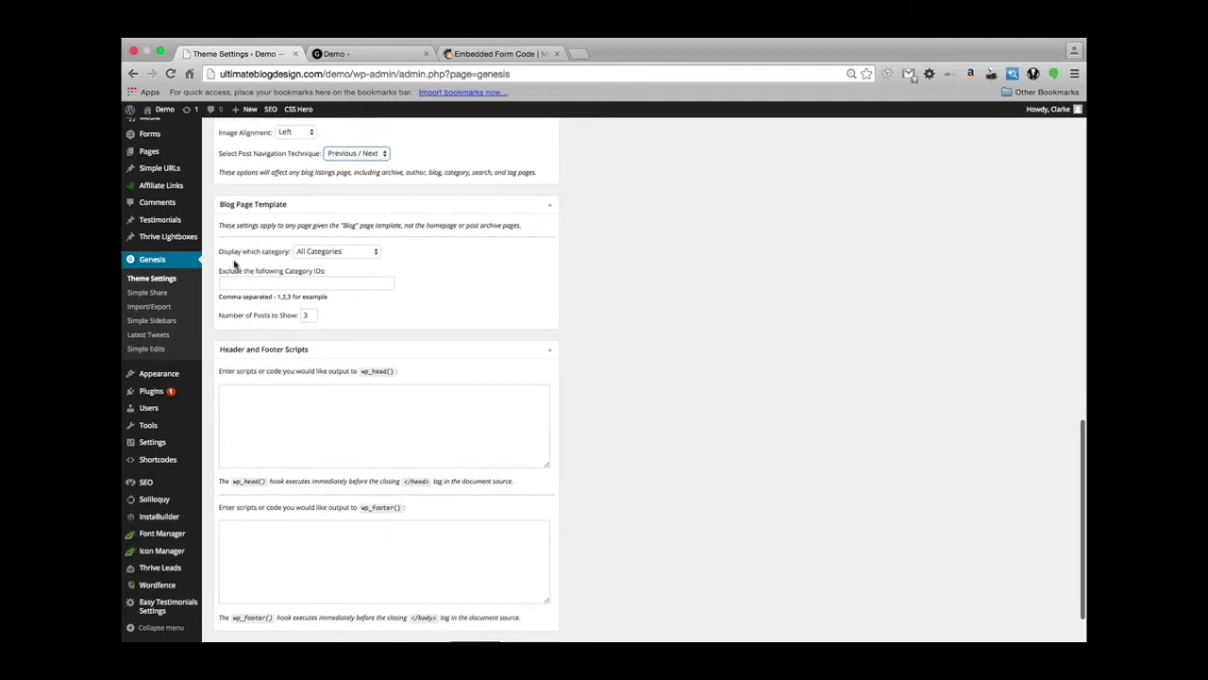
scroll(234, 264, "down", 1)
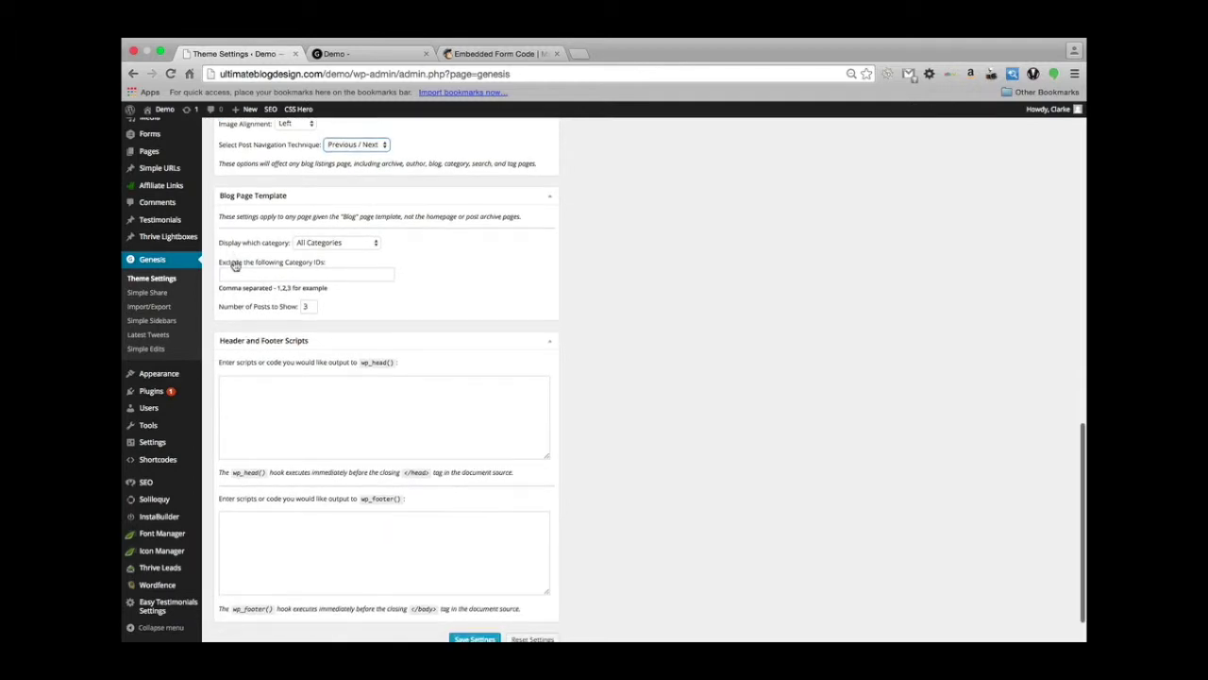
left_click(335, 243)
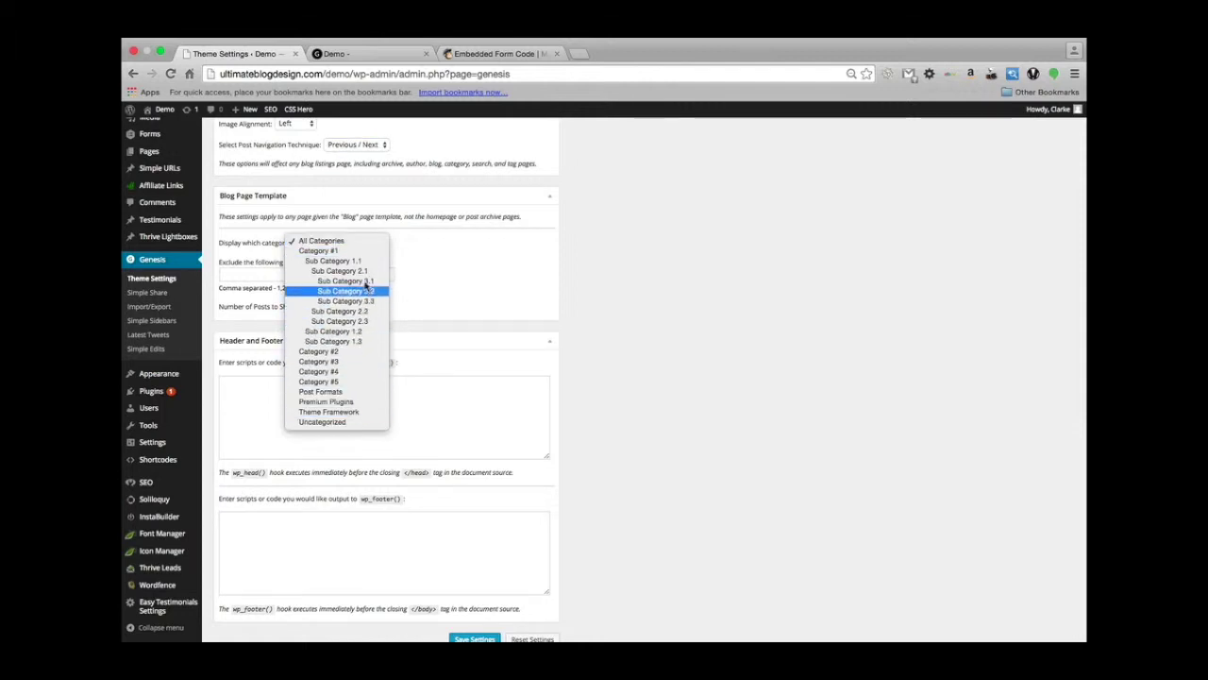
left_click(482, 265)
left_click(366, 247)
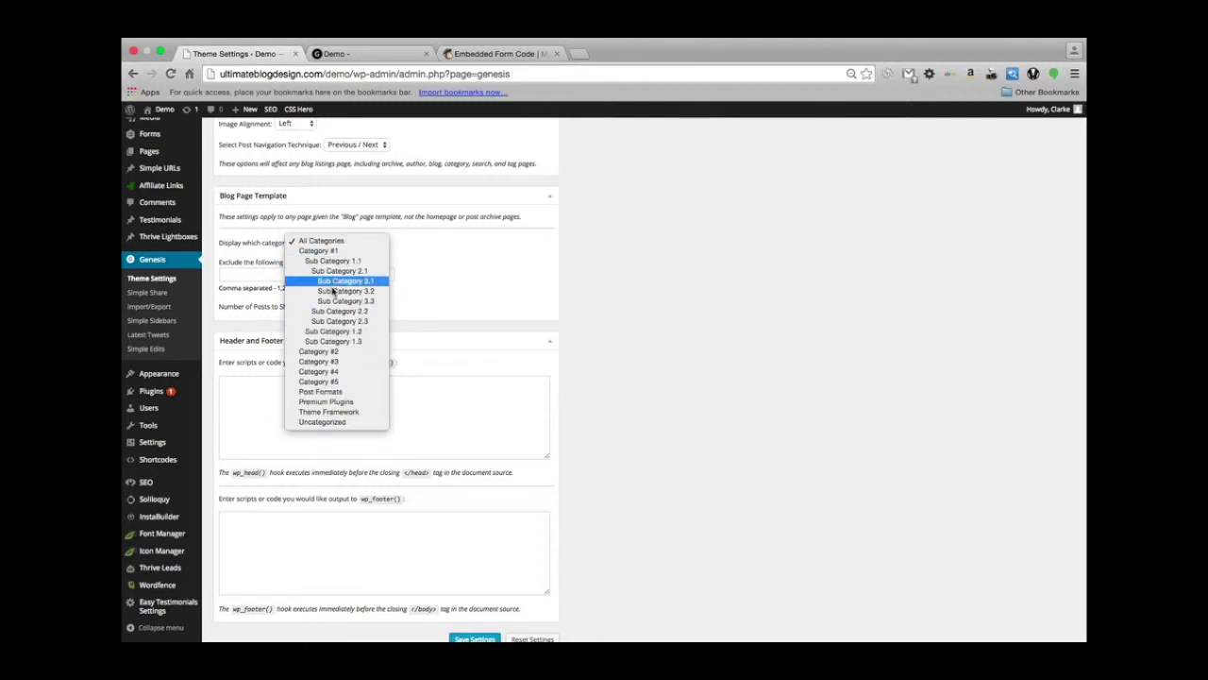
left_click(445, 250)
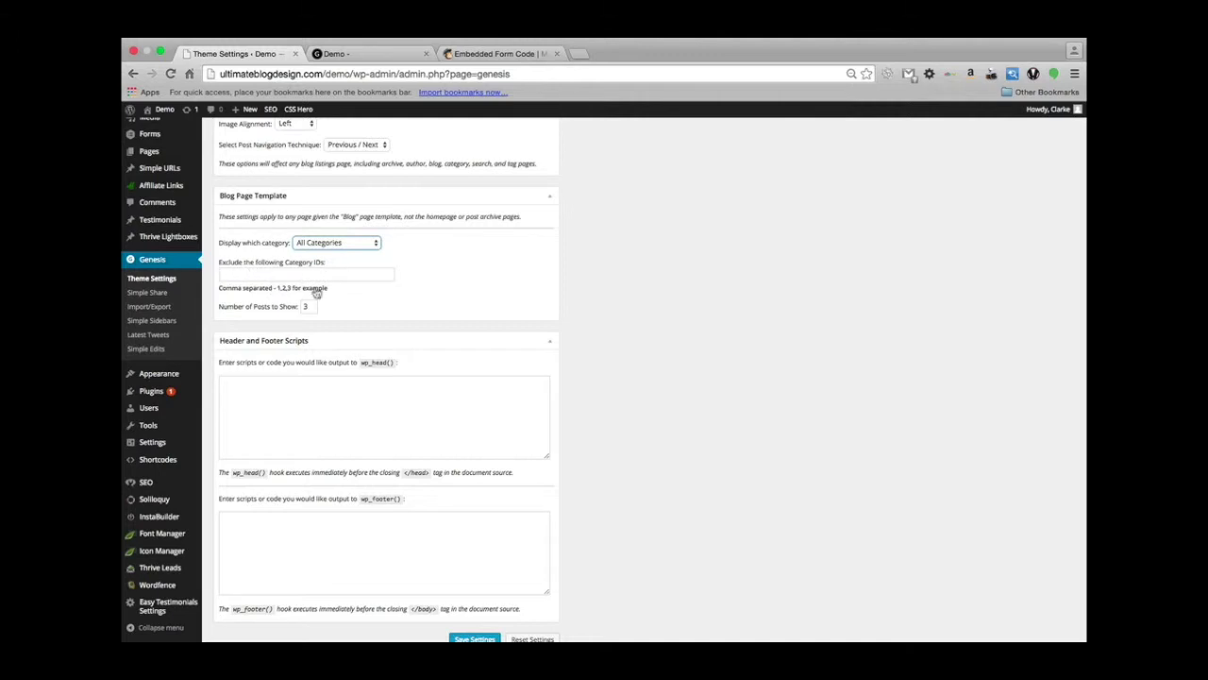
scroll(458, 281, "down", 2)
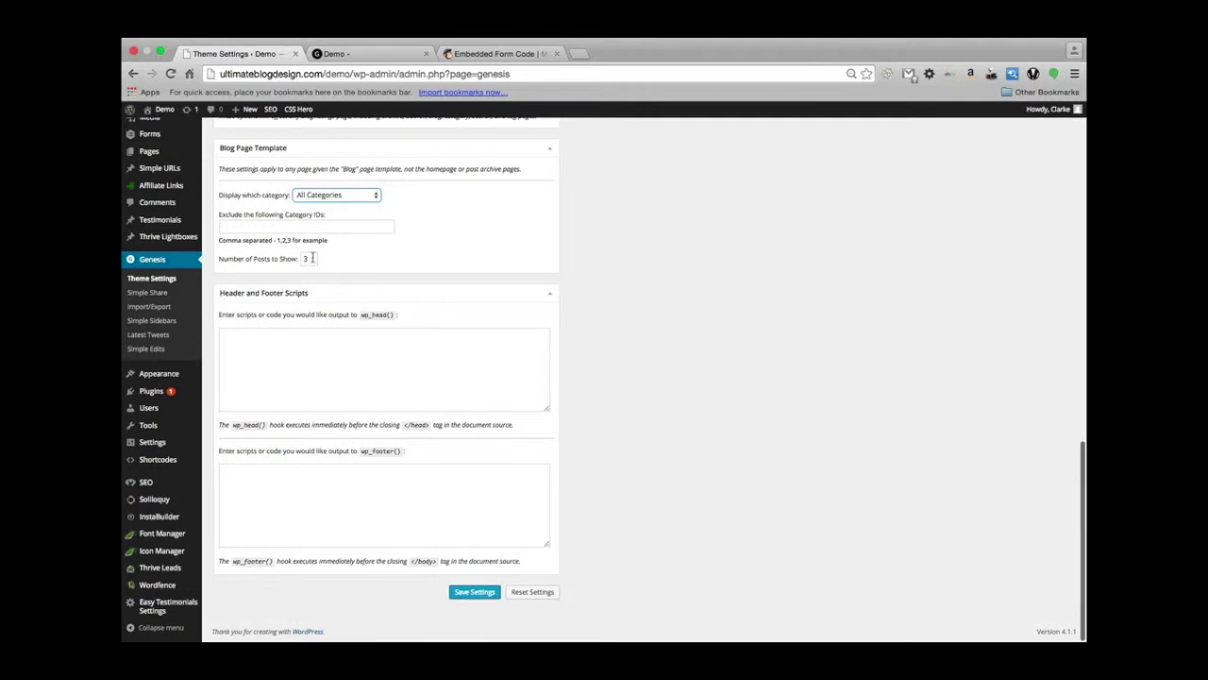
Set Number of Posts to Show to 5 and save the Genesis theme settings.
double_click(311, 258)
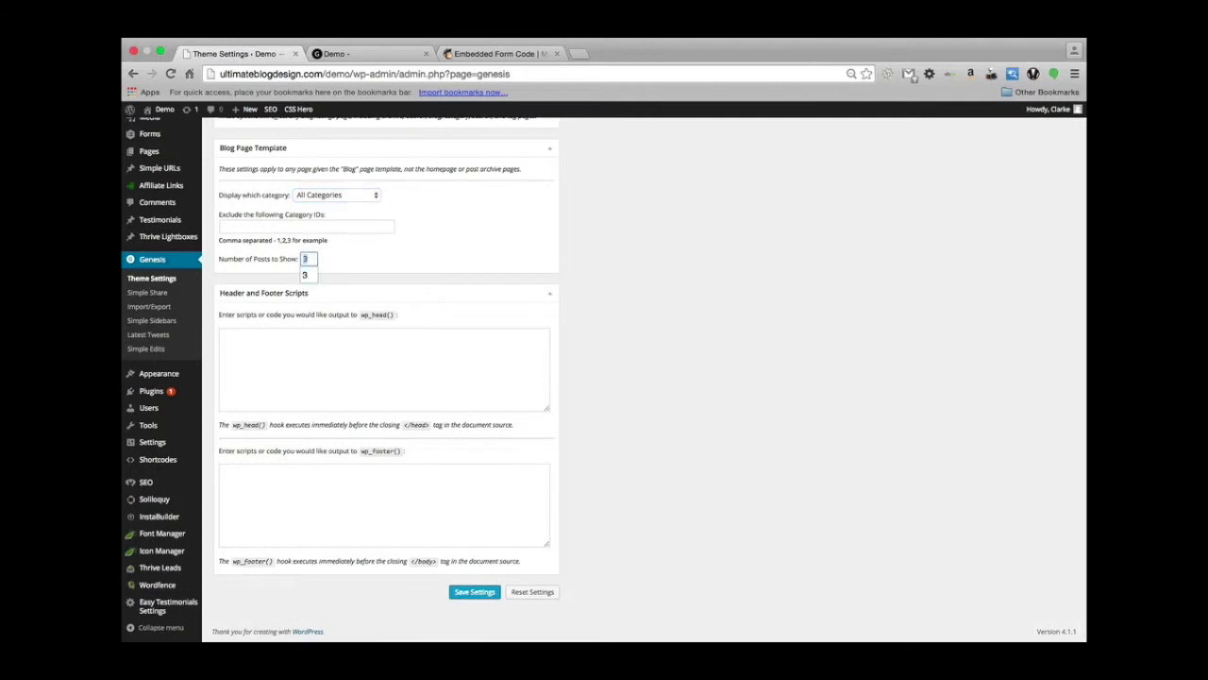
type("5")
left_click(504, 293)
scroll(393, 289, "down", 2)
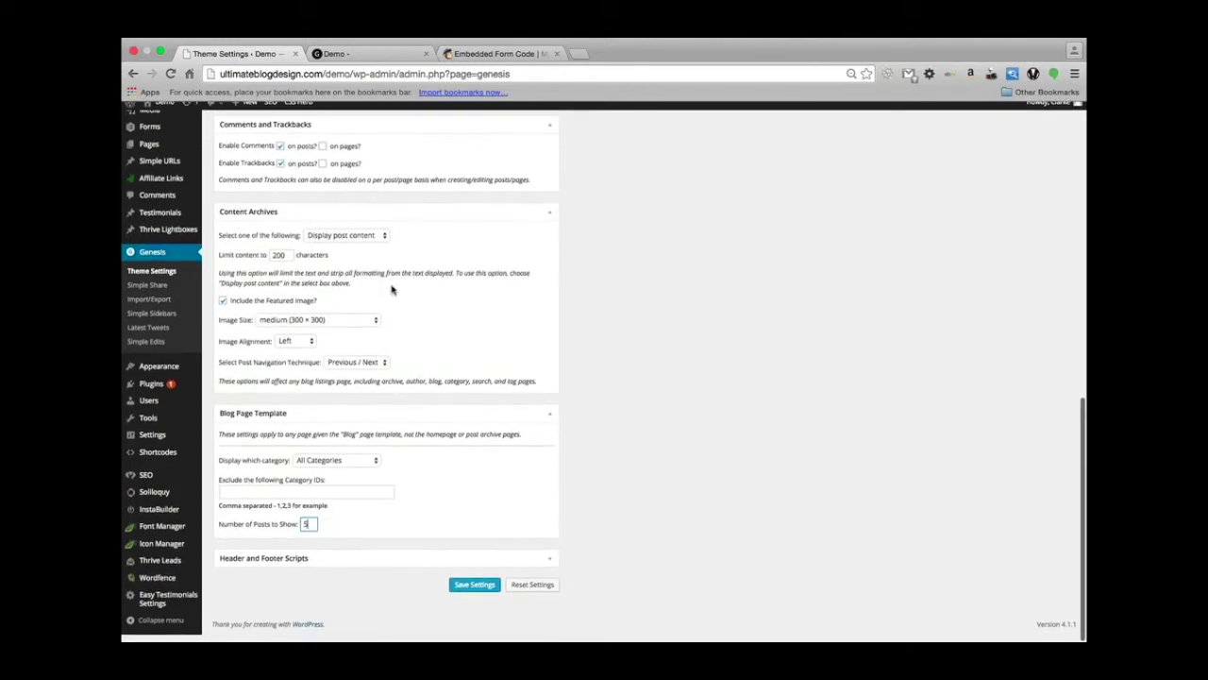
left_click(278, 570)
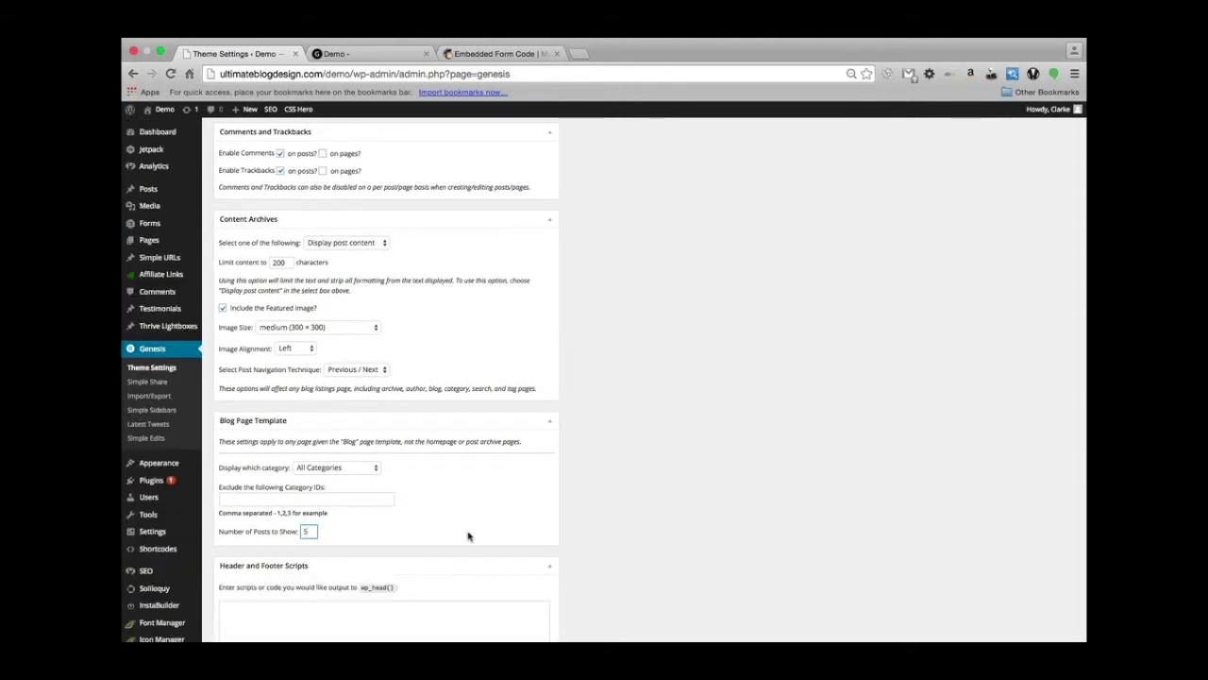
scroll(468, 536, "down", 5)
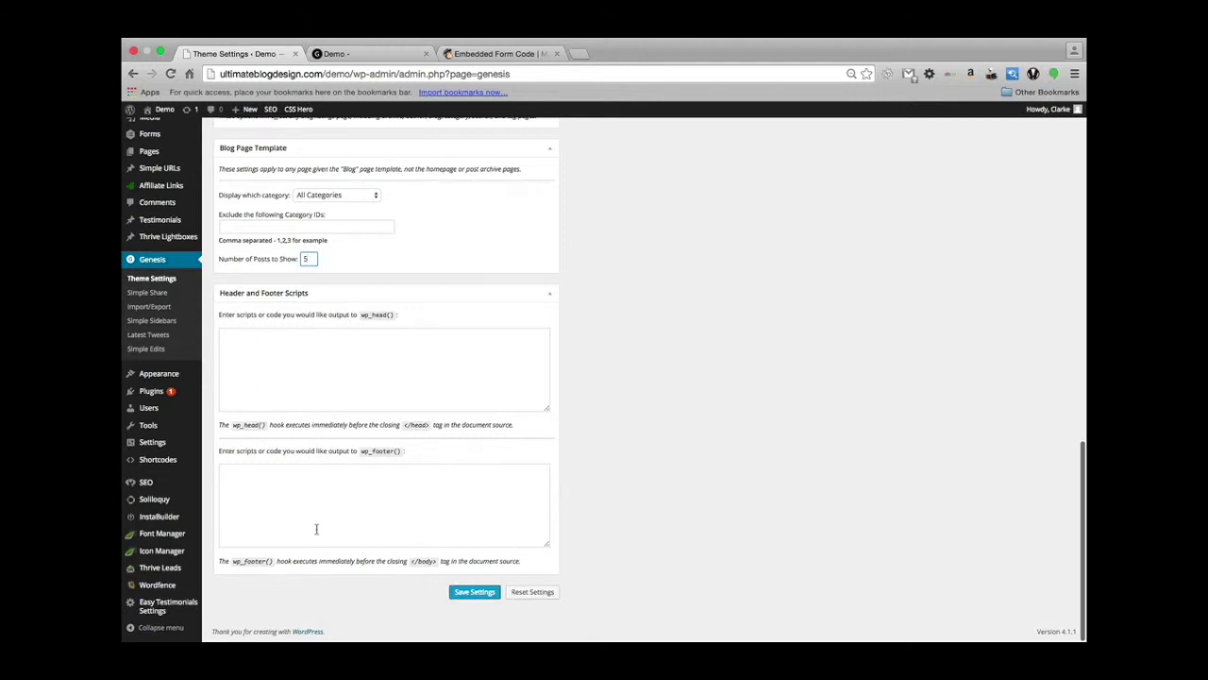
left_click(473, 592)
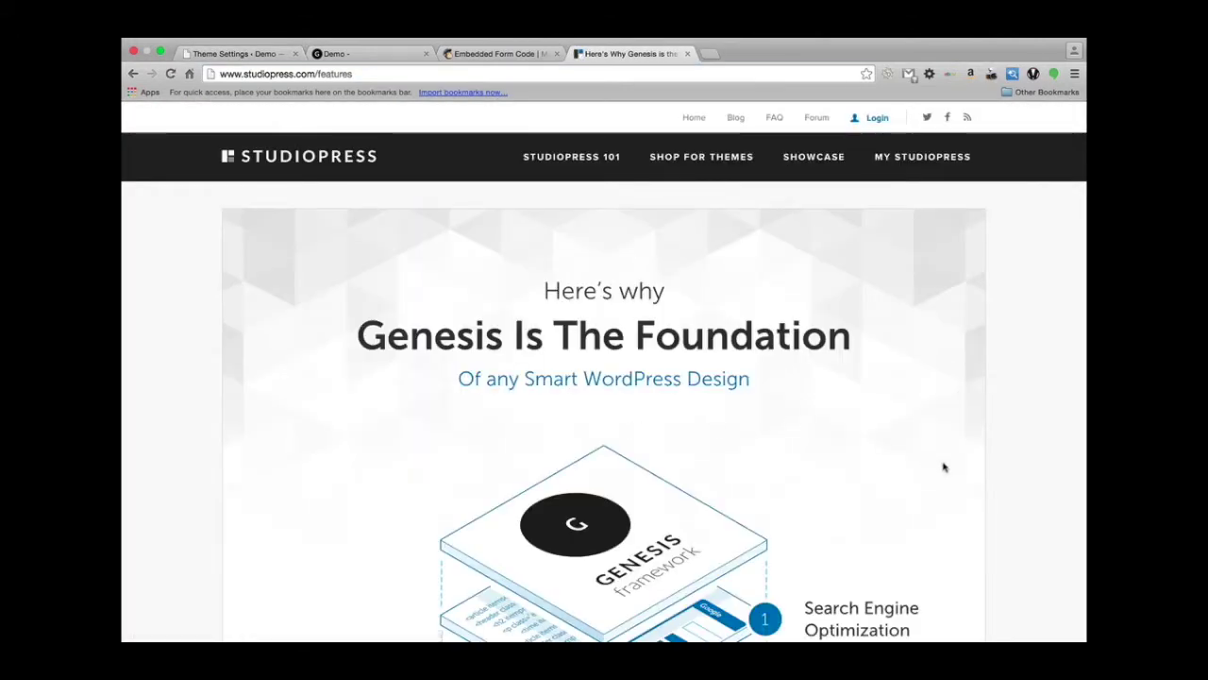
Scroll through the Genesis feature diagram, from Search Engine Optimization to Developers You Can Trust.
scroll(905, 396, "down", 5)
scroll(904, 397, "up", 5)
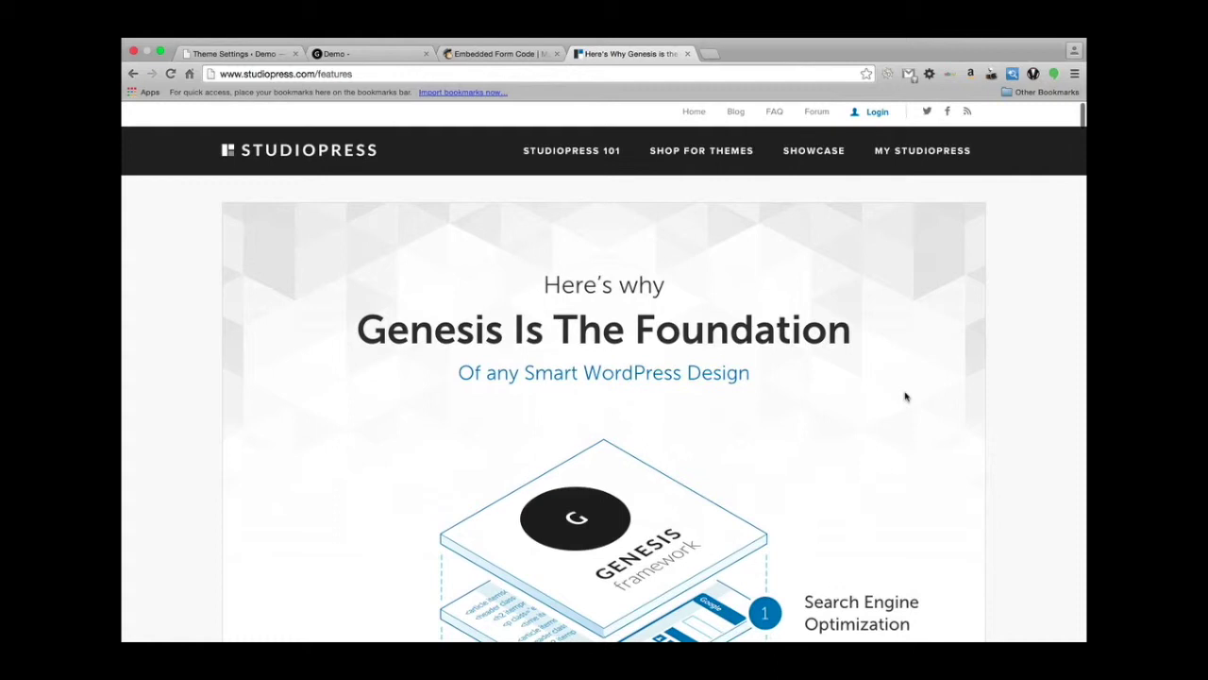
scroll(905, 396, "down", 2)
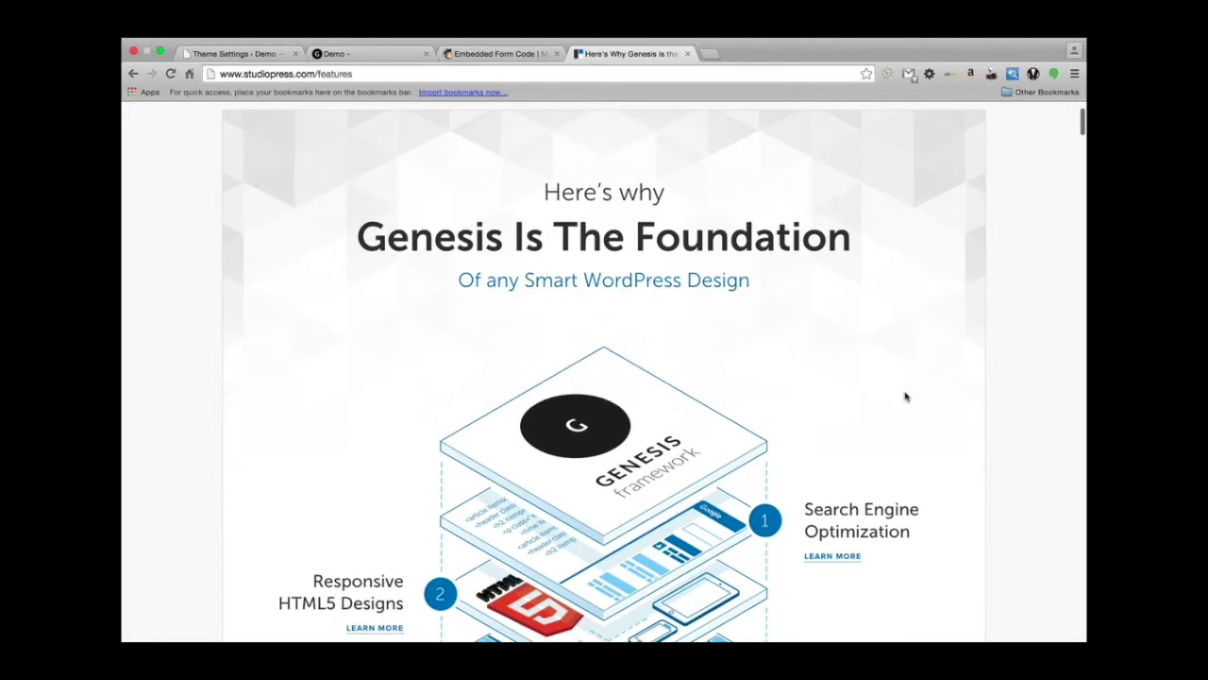
scroll(905, 396, "down", 4)
scroll(905, 397, "up", 2)
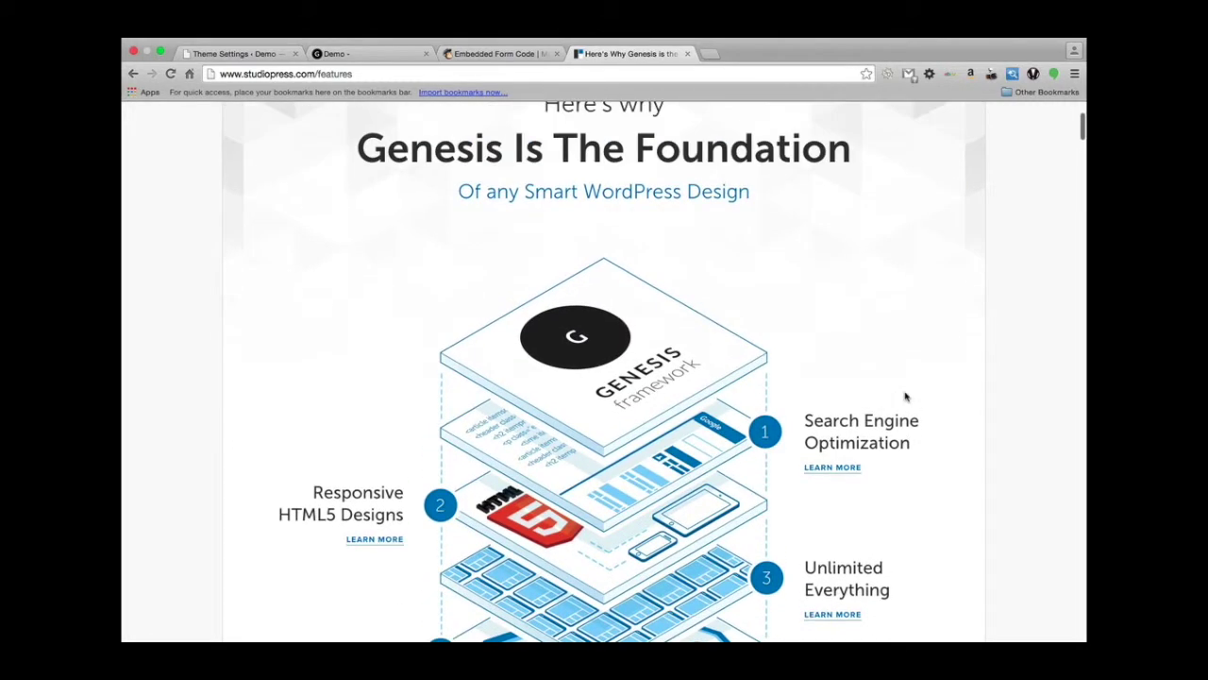
scroll(904, 397, "down", 3)
scroll(904, 396, "down", 1)
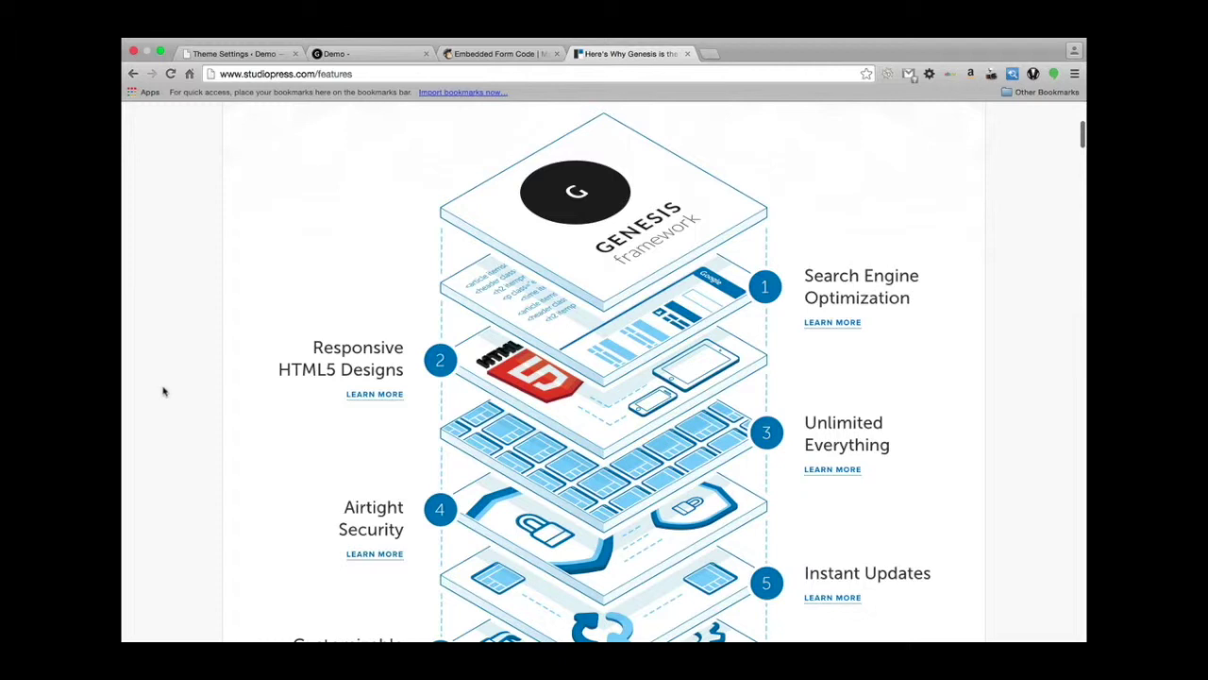
scroll(527, 446, "down", 2)
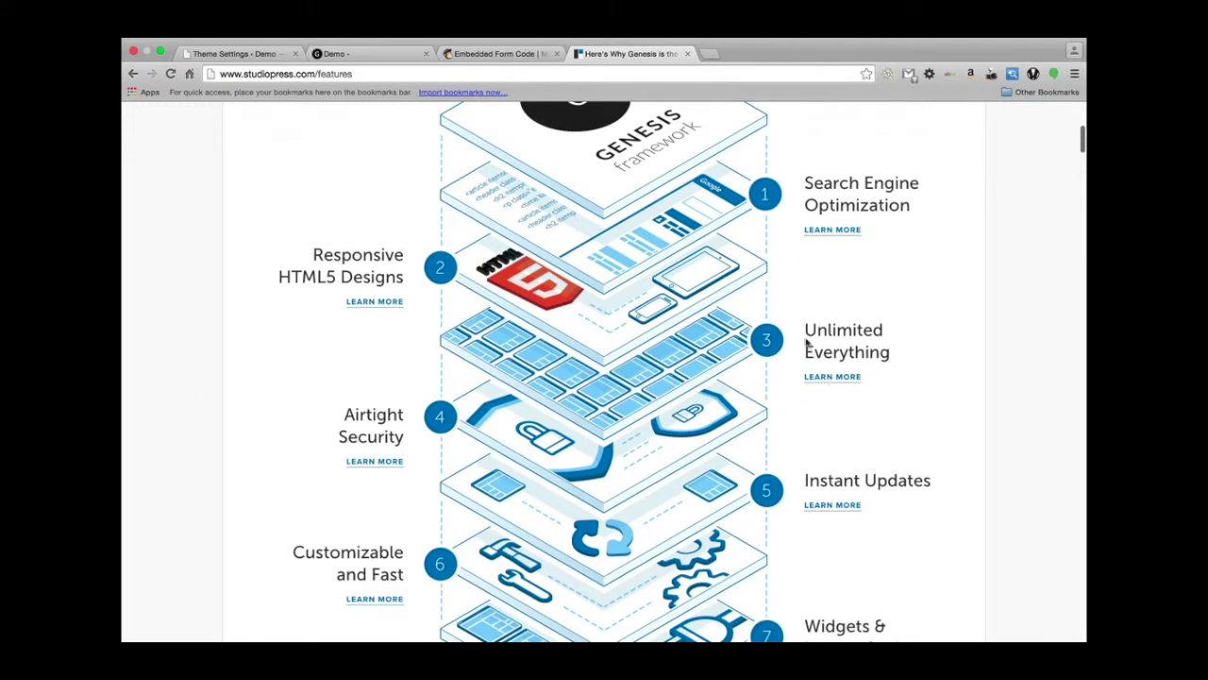
scroll(227, 413, "down", 1)
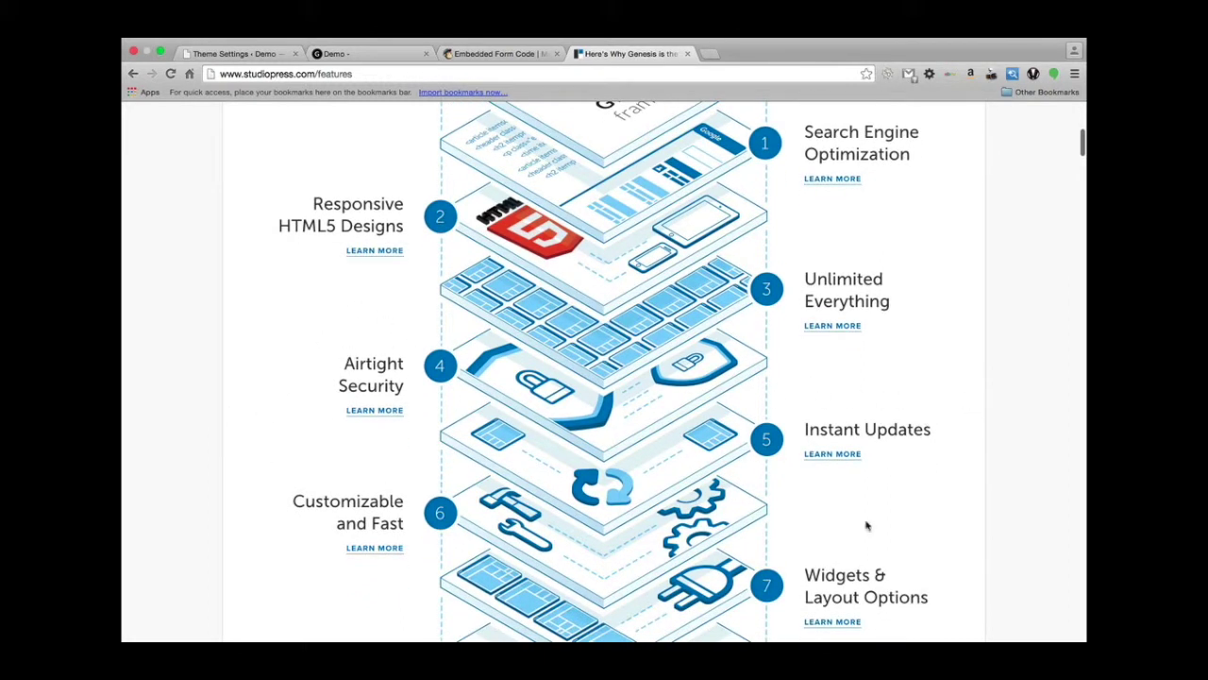
scroll(724, 502, "down", 3)
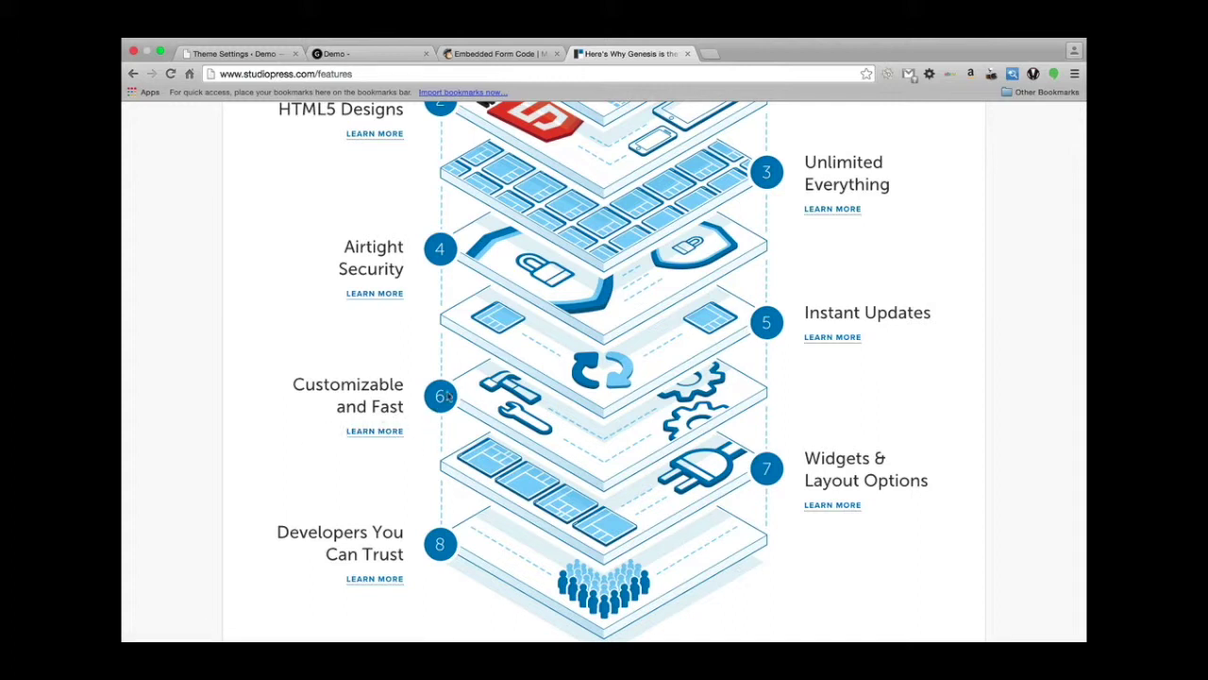
scroll(983, 471, "down", 2)
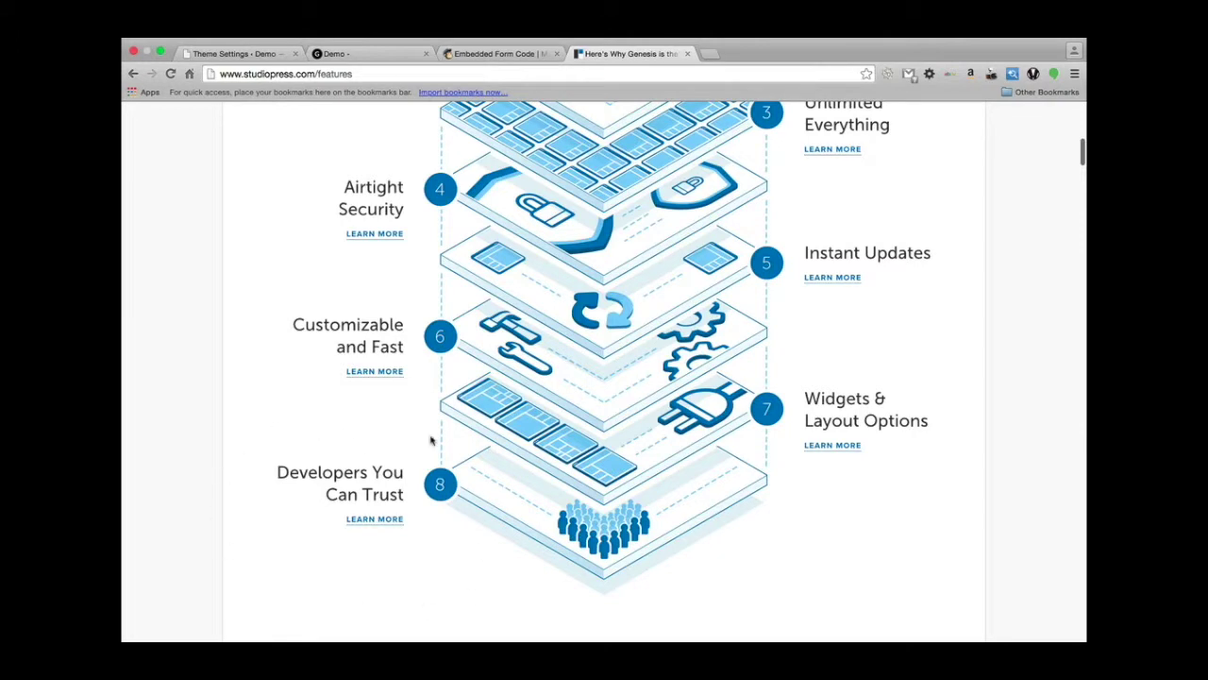
scroll(294, 408, "up", 5)
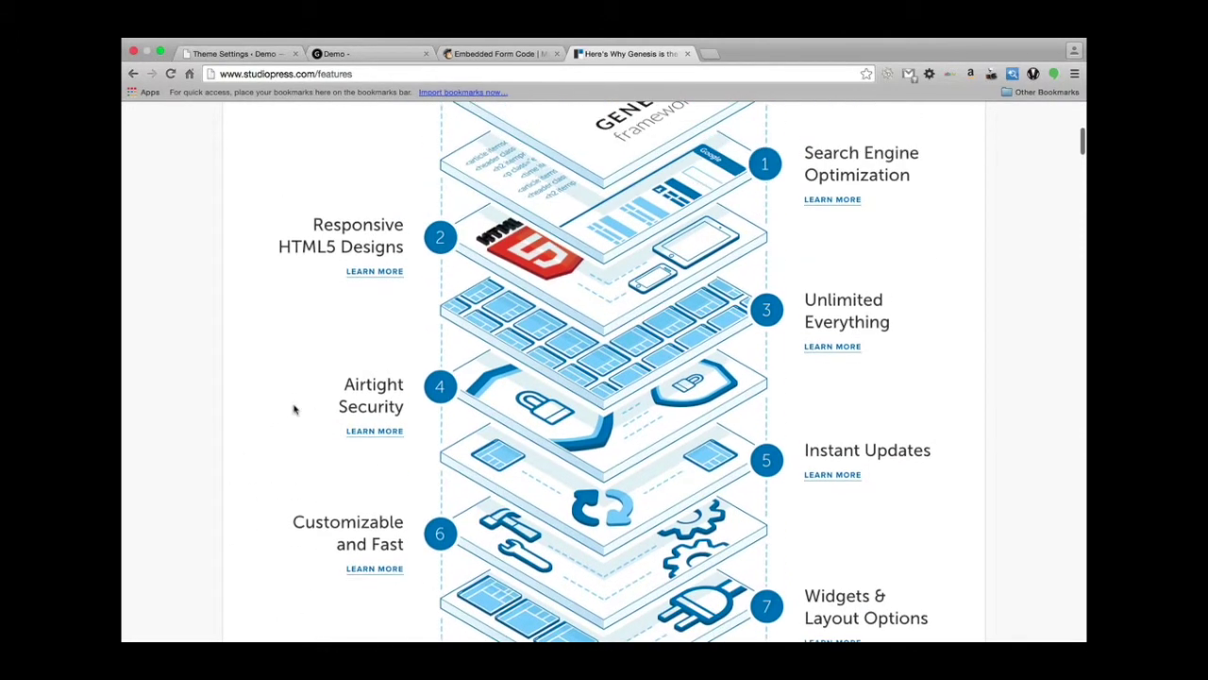
scroll(294, 409, "down", 10)
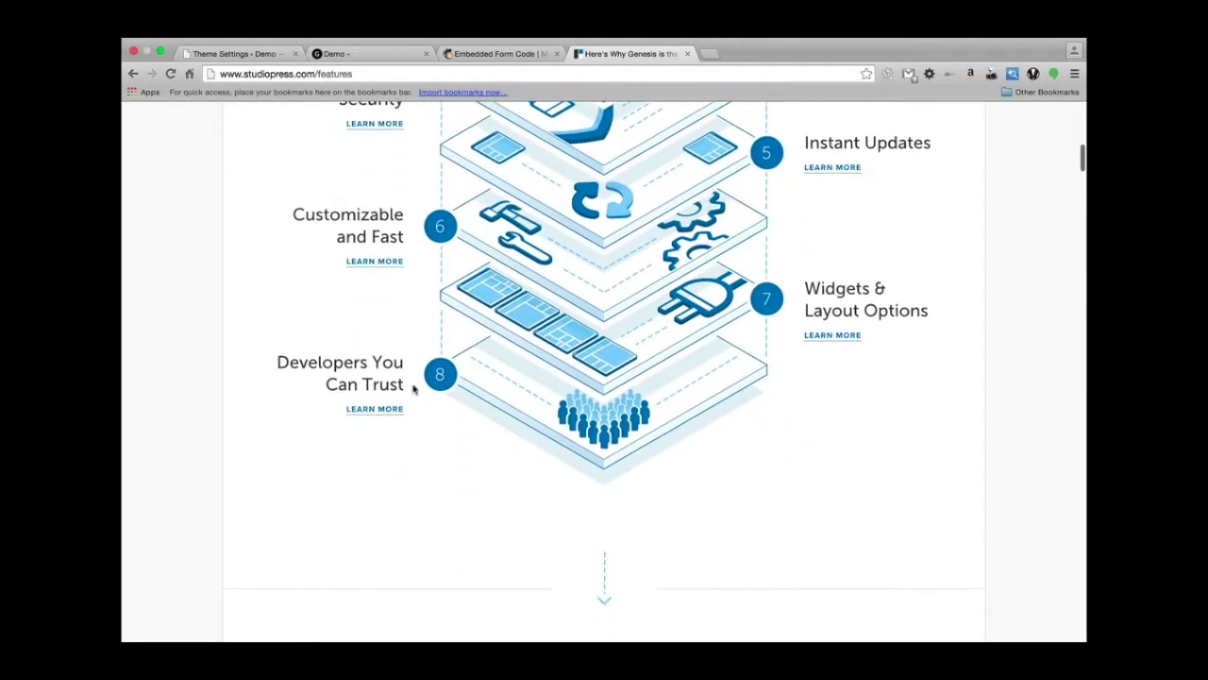
scroll(567, 335, "up", 3)
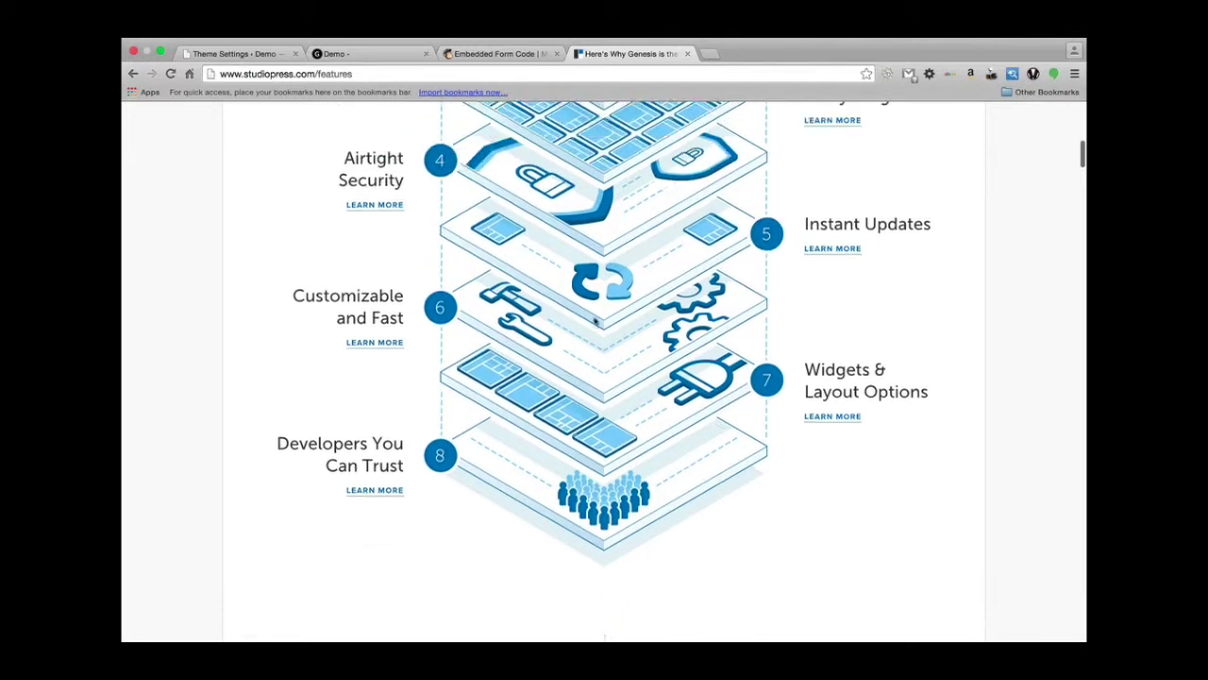
scroll(590, 326, "down", 2)
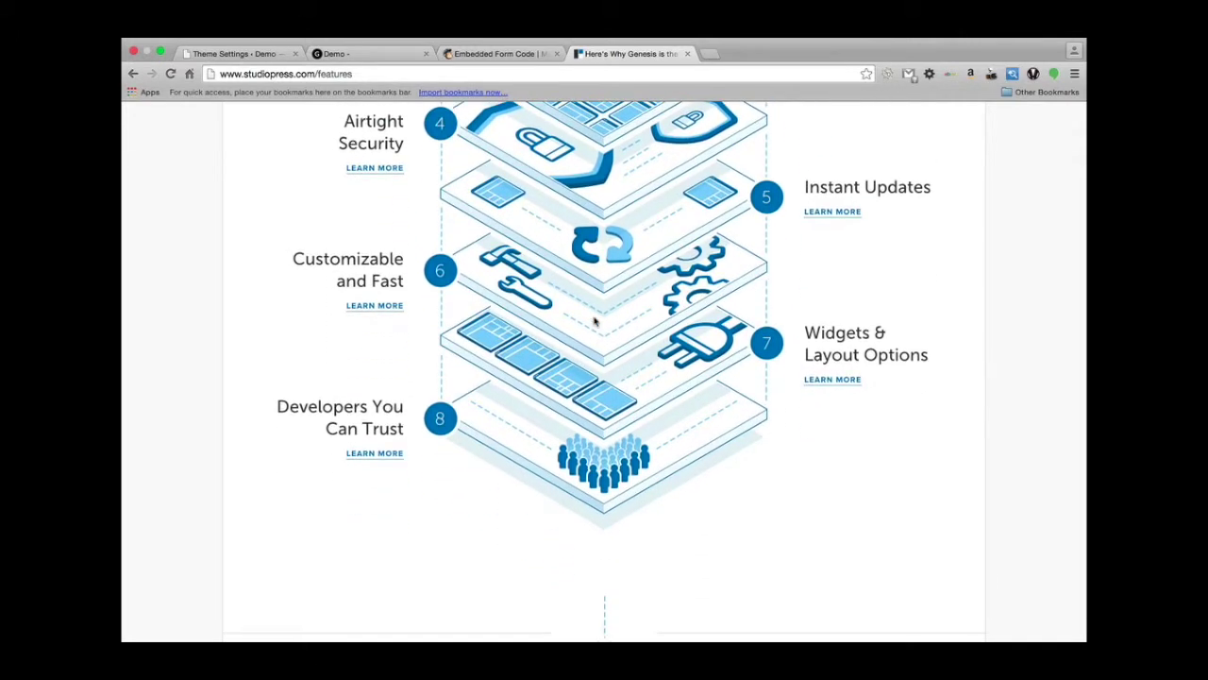
scroll(816, 382, "up", 2)
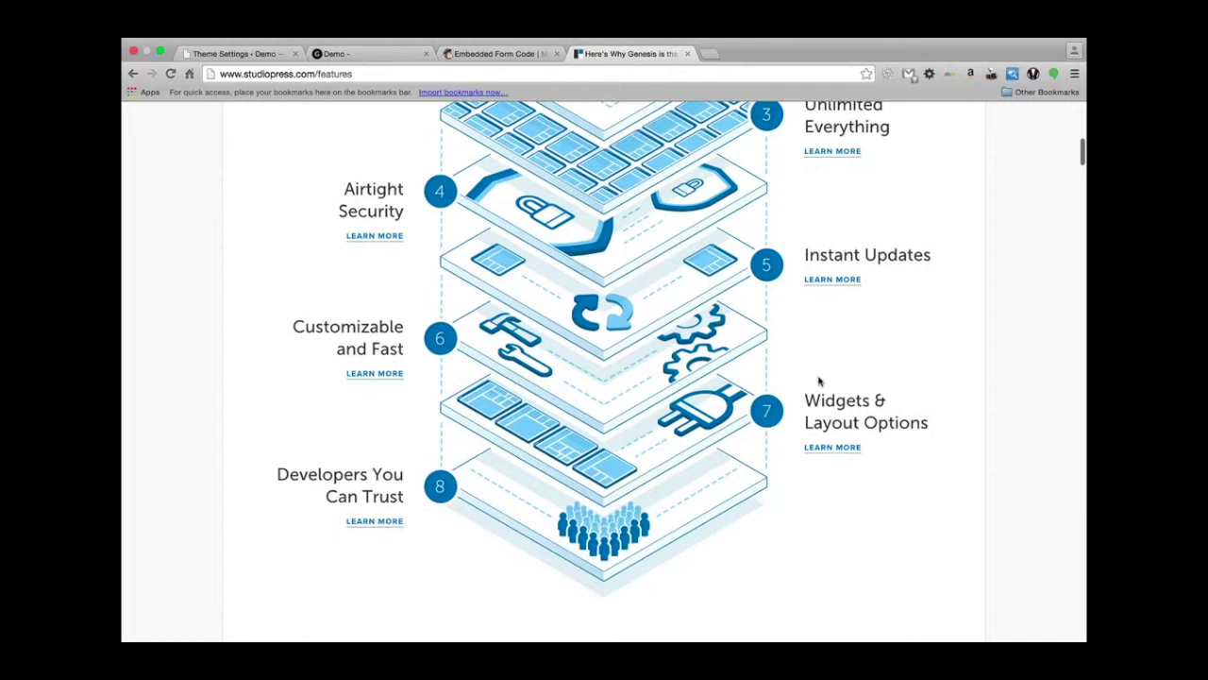
scroll(420, 507, "up", 1)
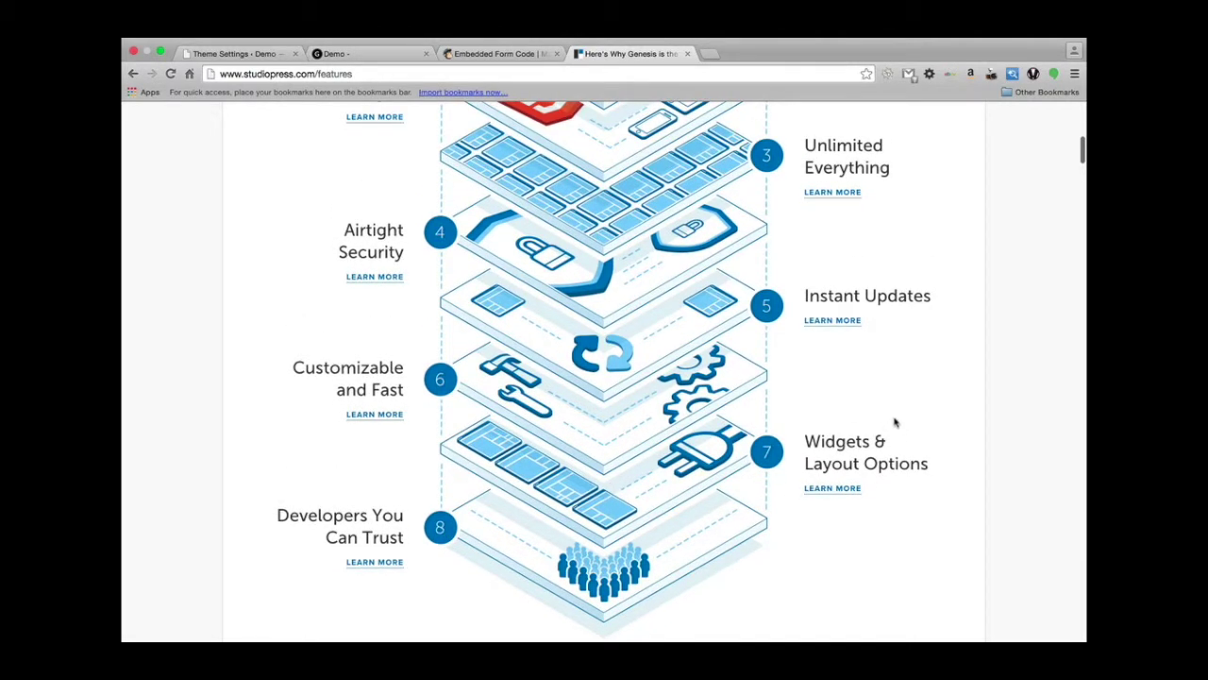
scroll(781, 415, "up", 10)
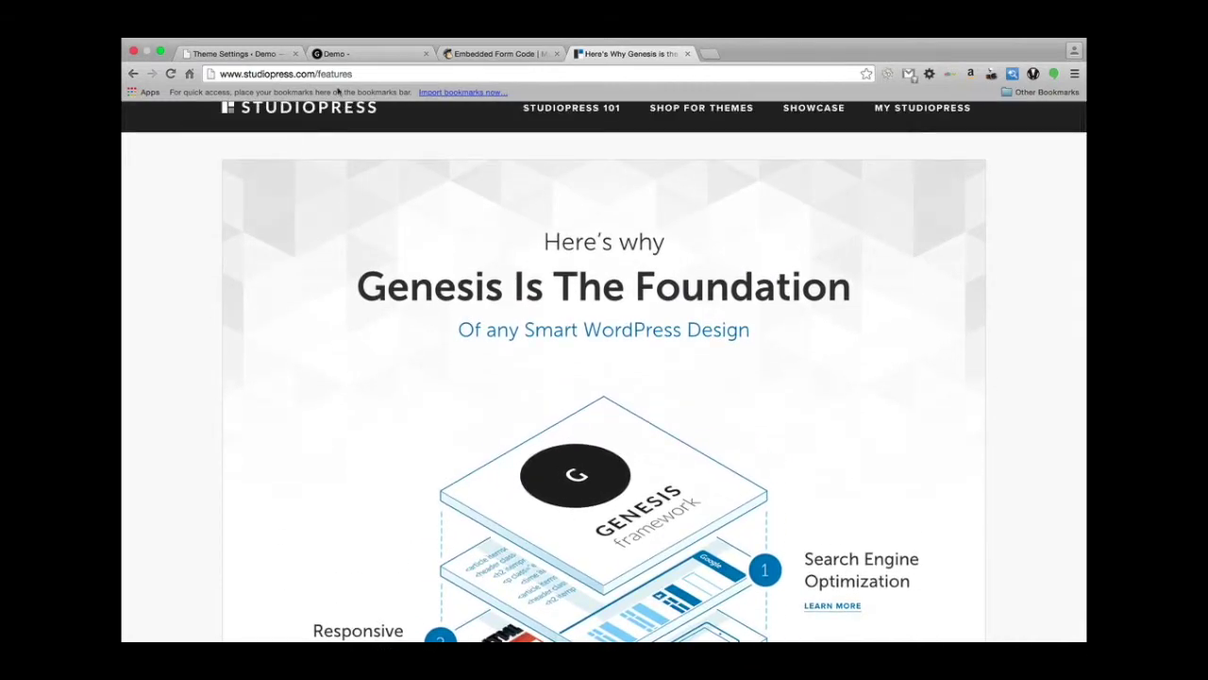
scroll(619, 347, "down", 4)
right_click(619, 347)
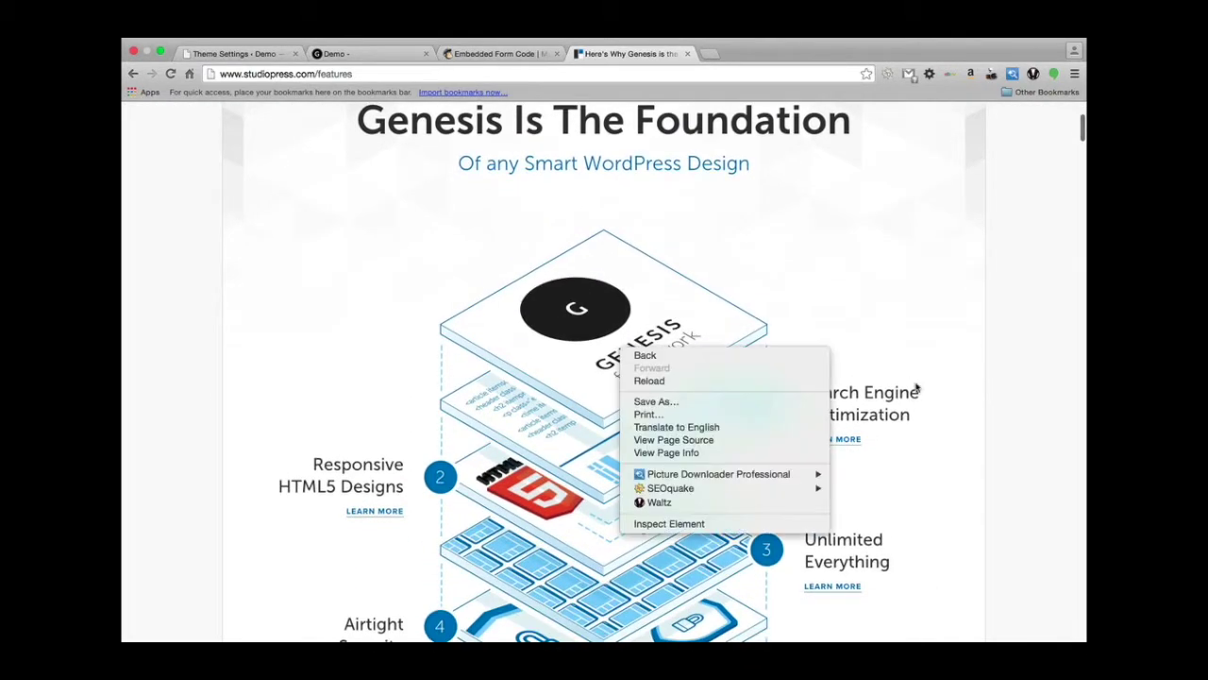
left_click(914, 387)
scroll(878, 368, "down", 3)
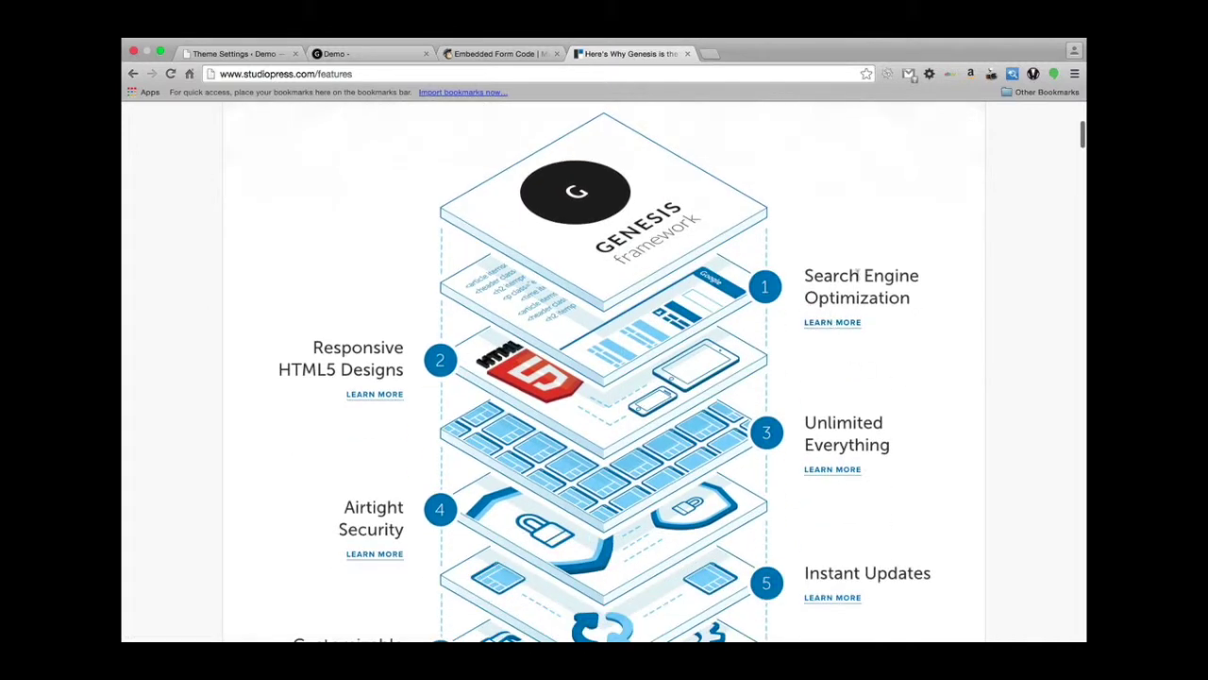
scroll(816, 375, "down", 1)
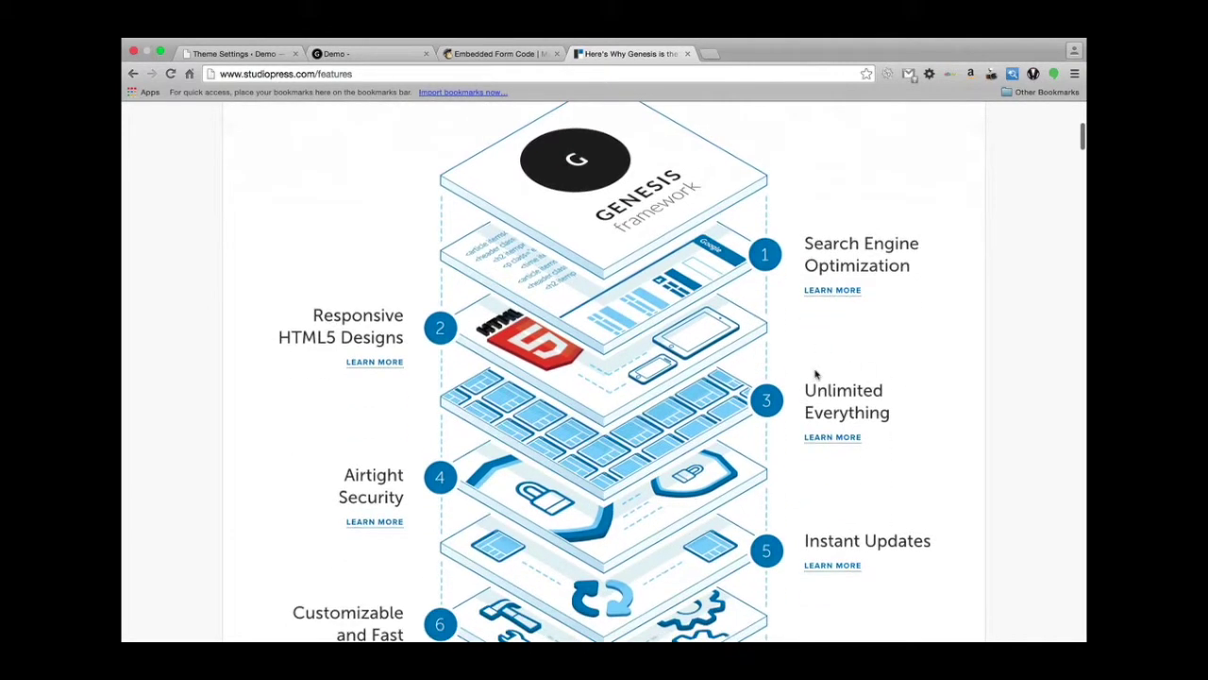
scroll(816, 374, "down", 1)
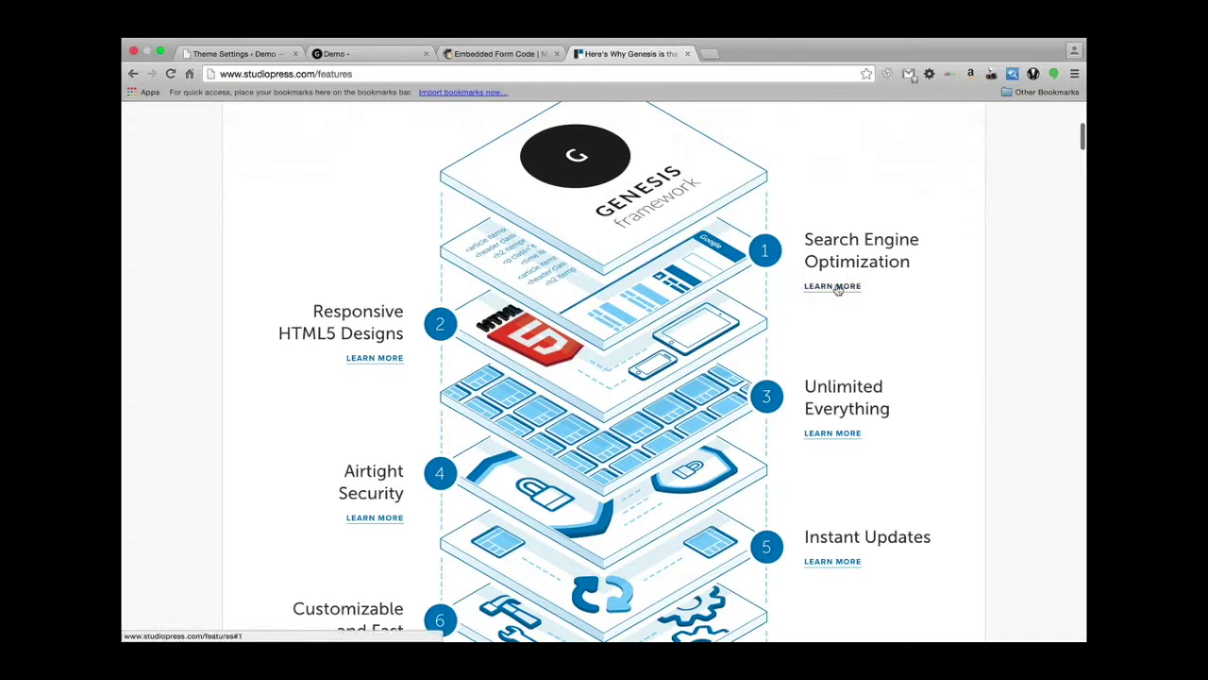
left_click(844, 285)
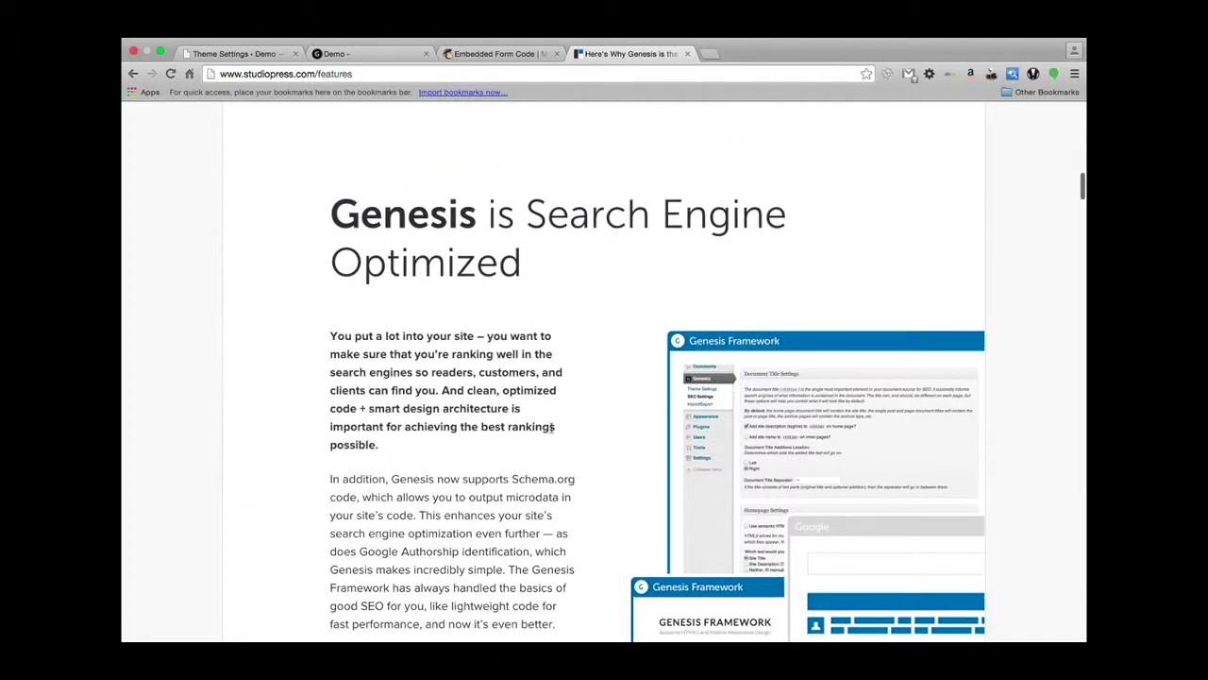
scroll(554, 427, "down", 4)
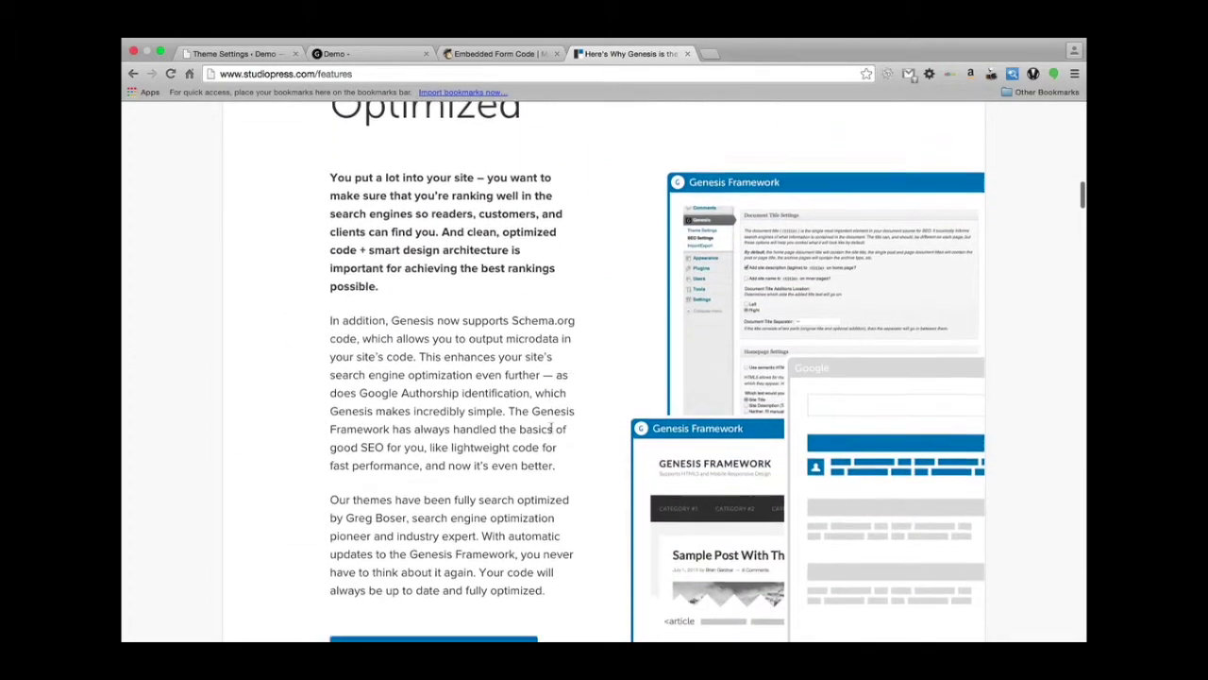
scroll(552, 429, "down", 1)
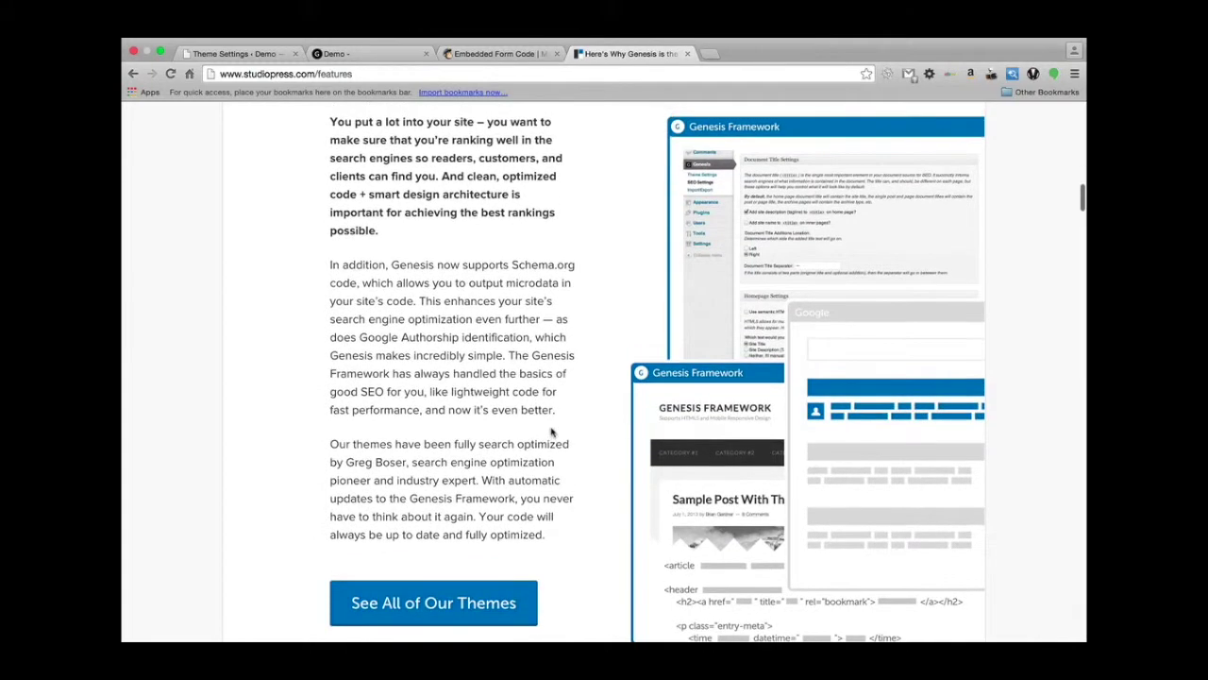
scroll(539, 395, "up", 1)
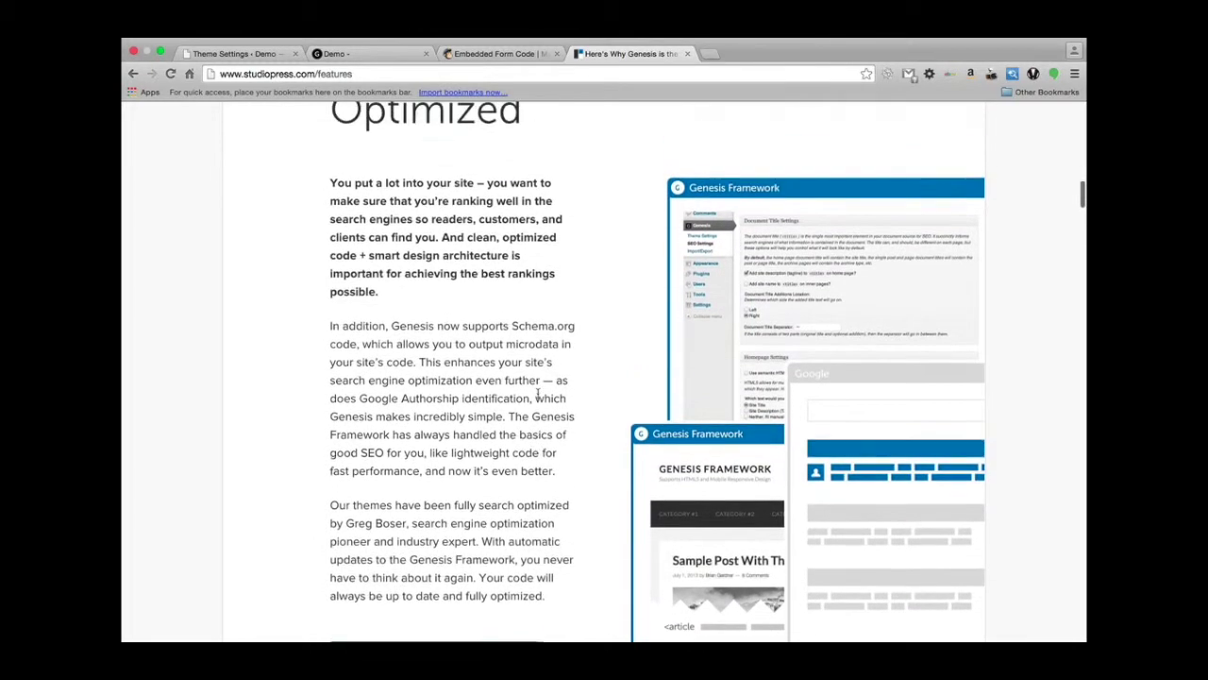
scroll(540, 397, "down", 3)
scroll(539, 397, "up", 6)
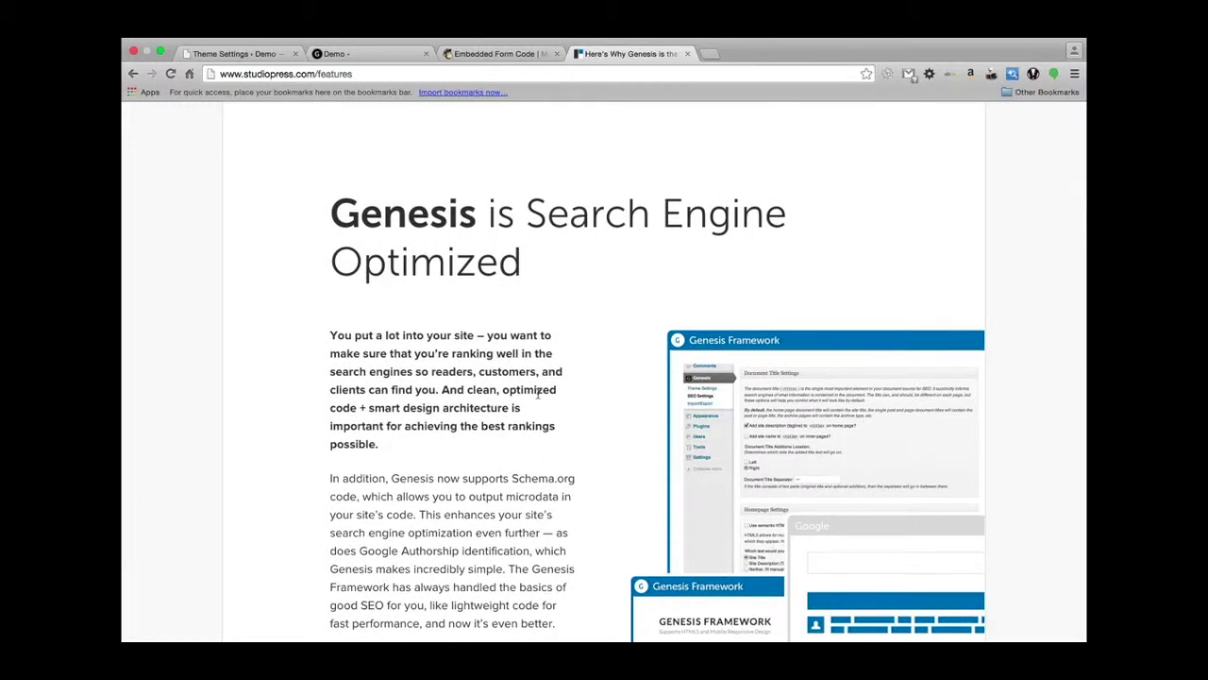
scroll(561, 340, "up", 15)
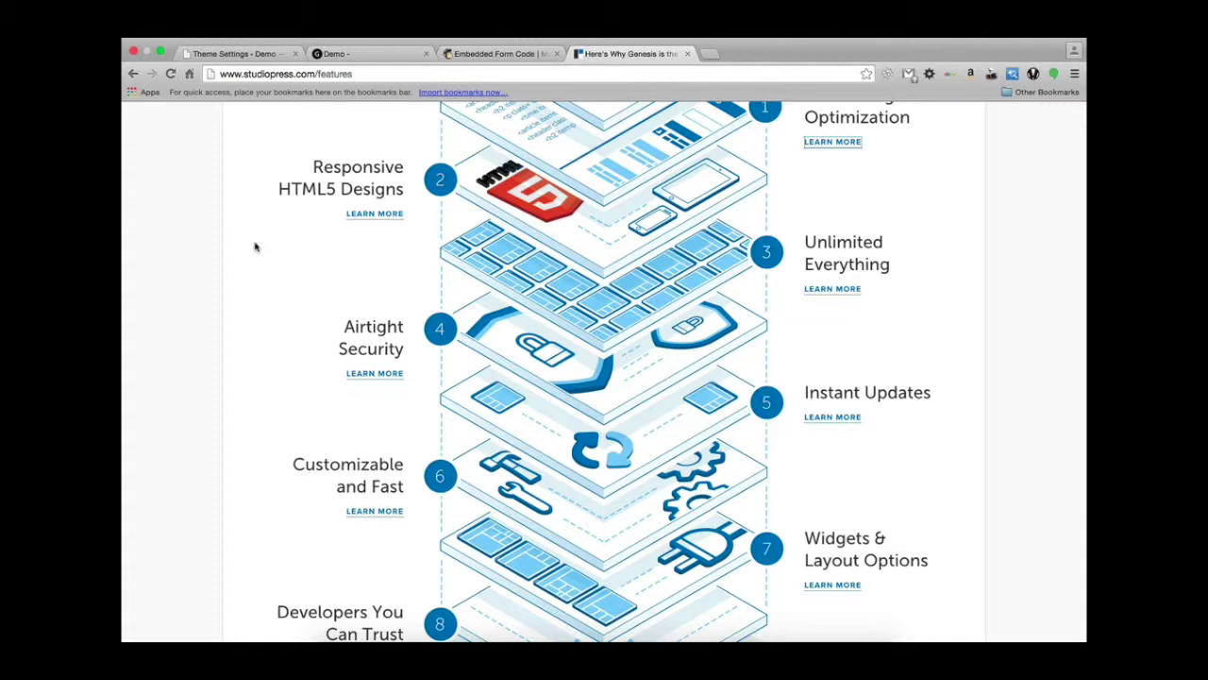
scroll(254, 247, "up", 4)
scroll(254, 247, "up", 1)
scroll(255, 248, "down", 9)
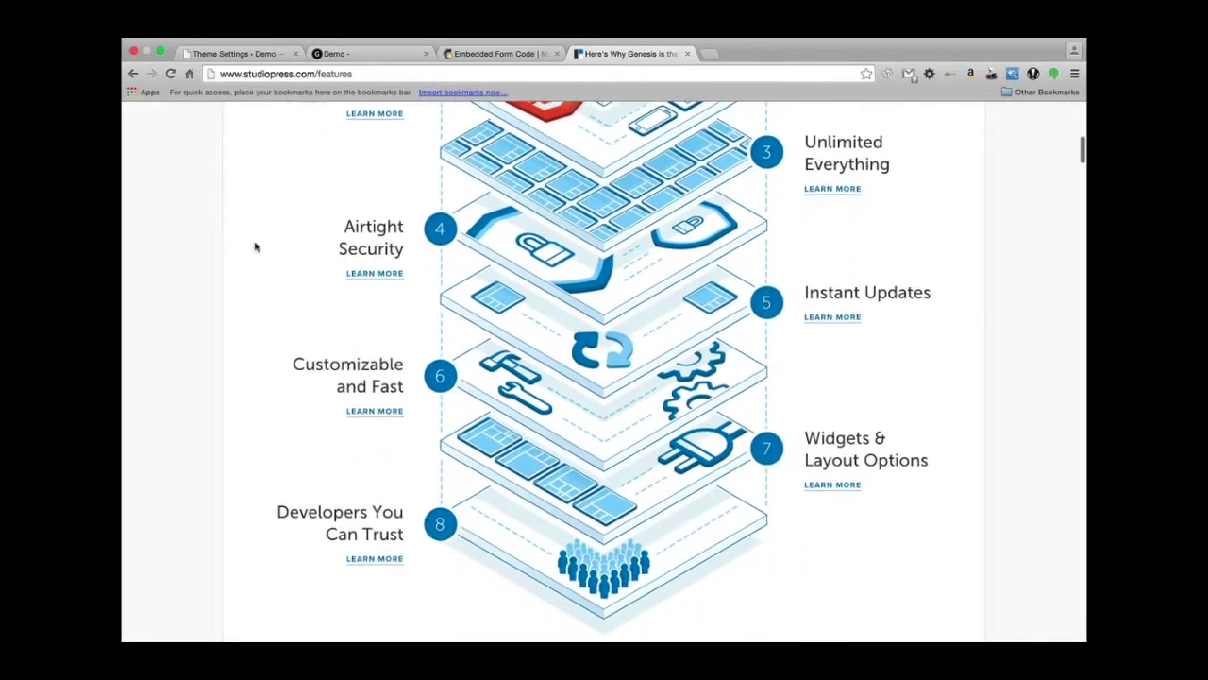
scroll(255, 247, "up", 5)
scroll(255, 247, "up", 1)
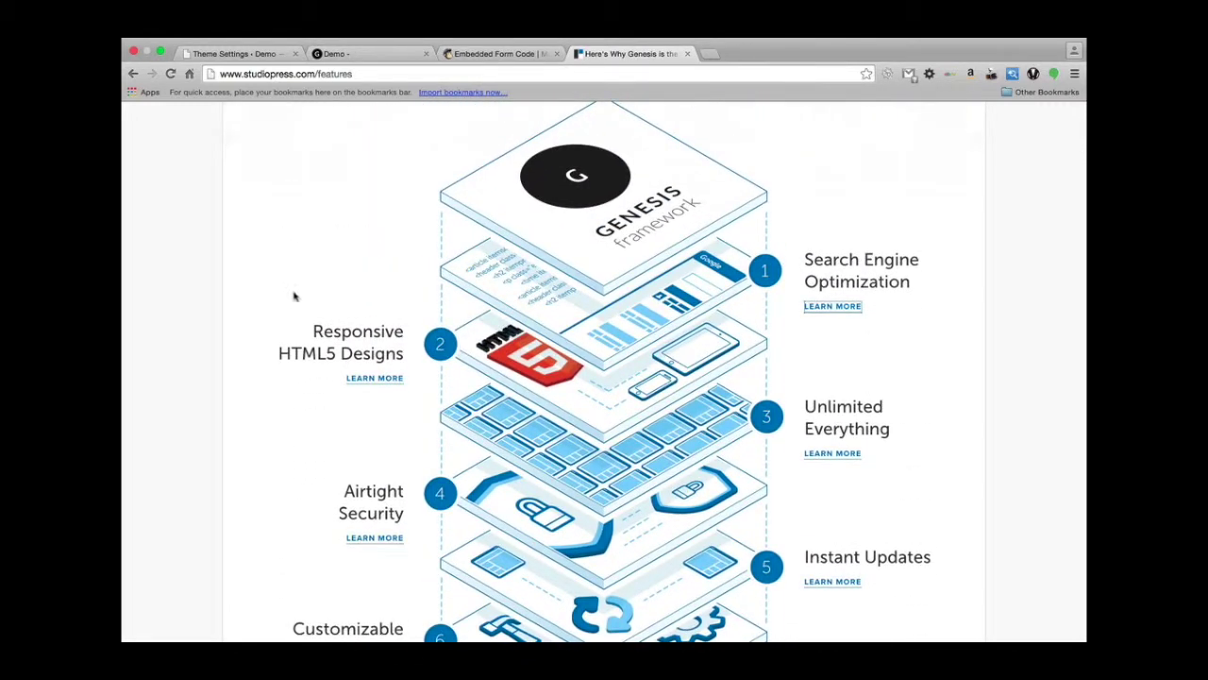
scroll(306, 213, "up", 2)
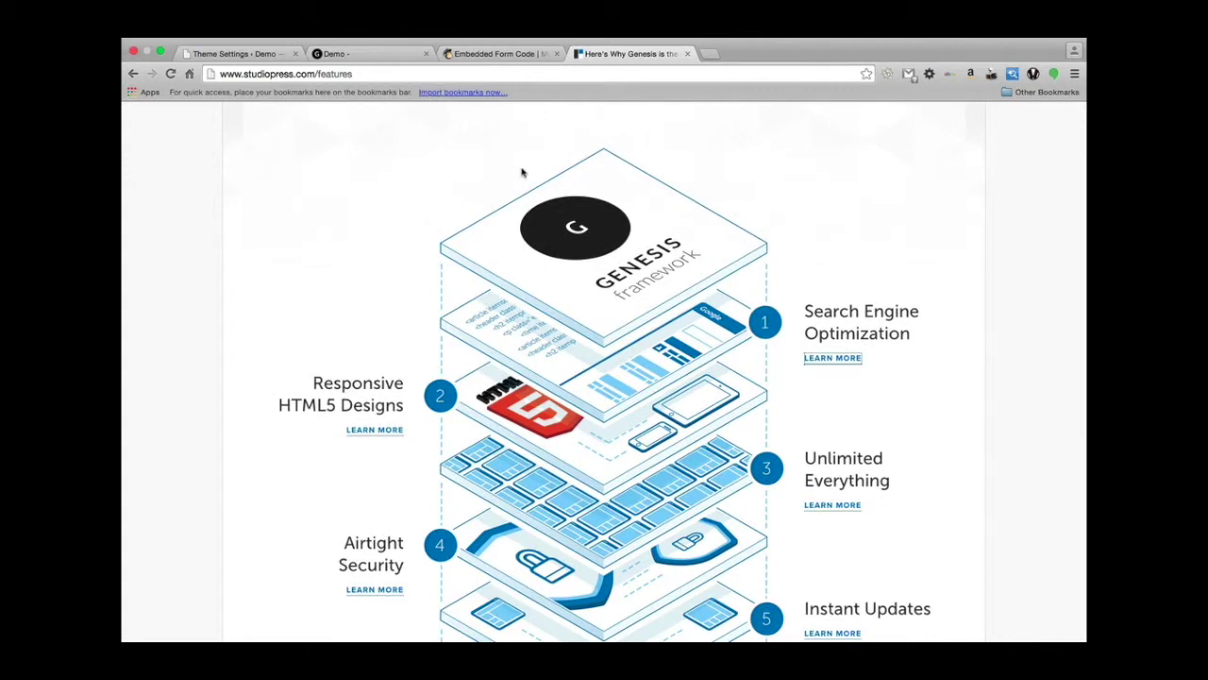
scroll(450, 235, "up", 10)
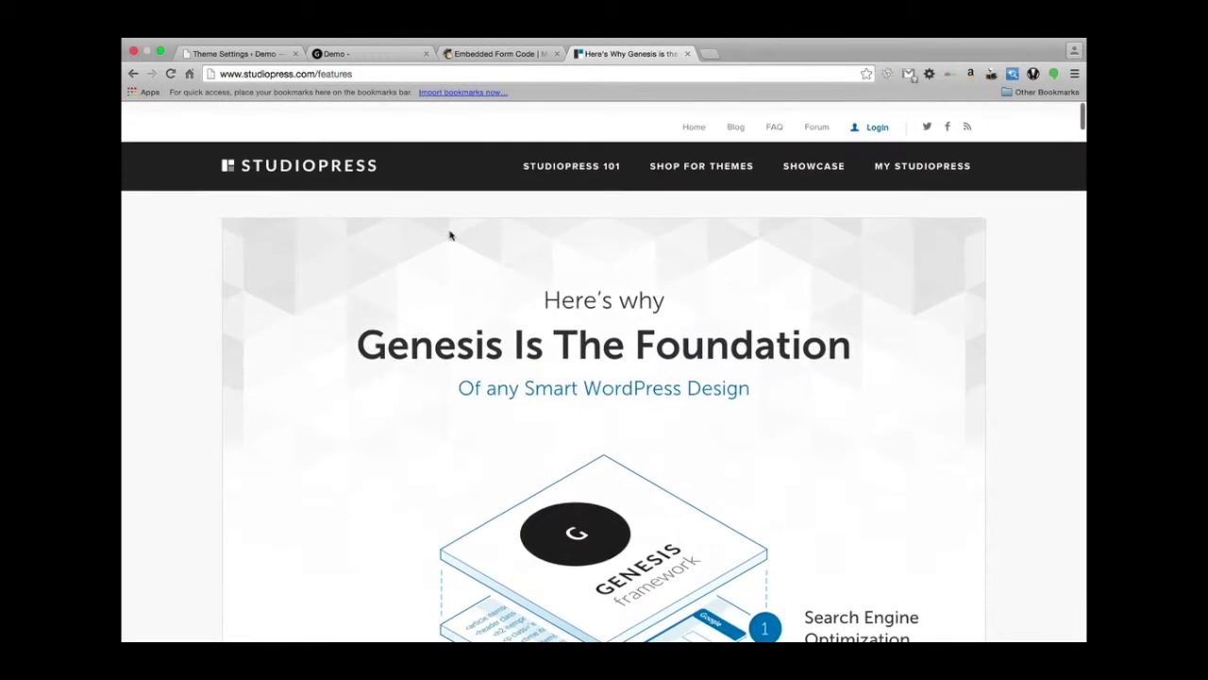
Open the StudioPress themes gallery via Shop for Themes and scroll down to Generate Pro.
left_click(680, 159)
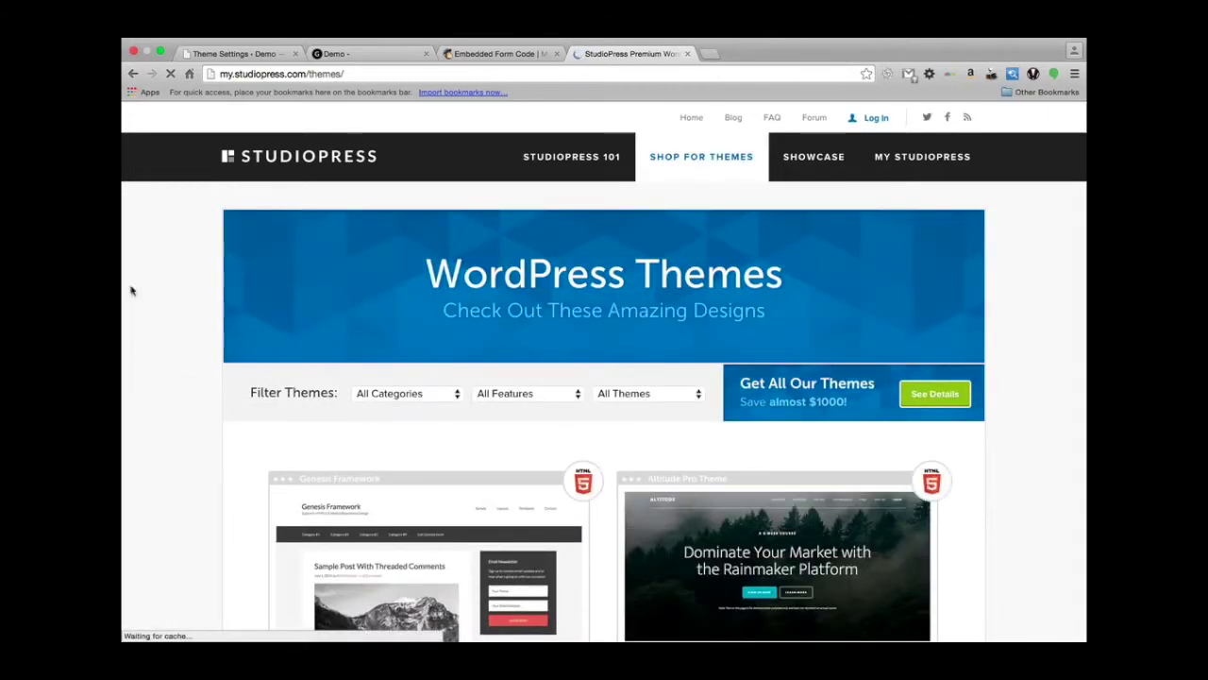
scroll(189, 355, "down", 5)
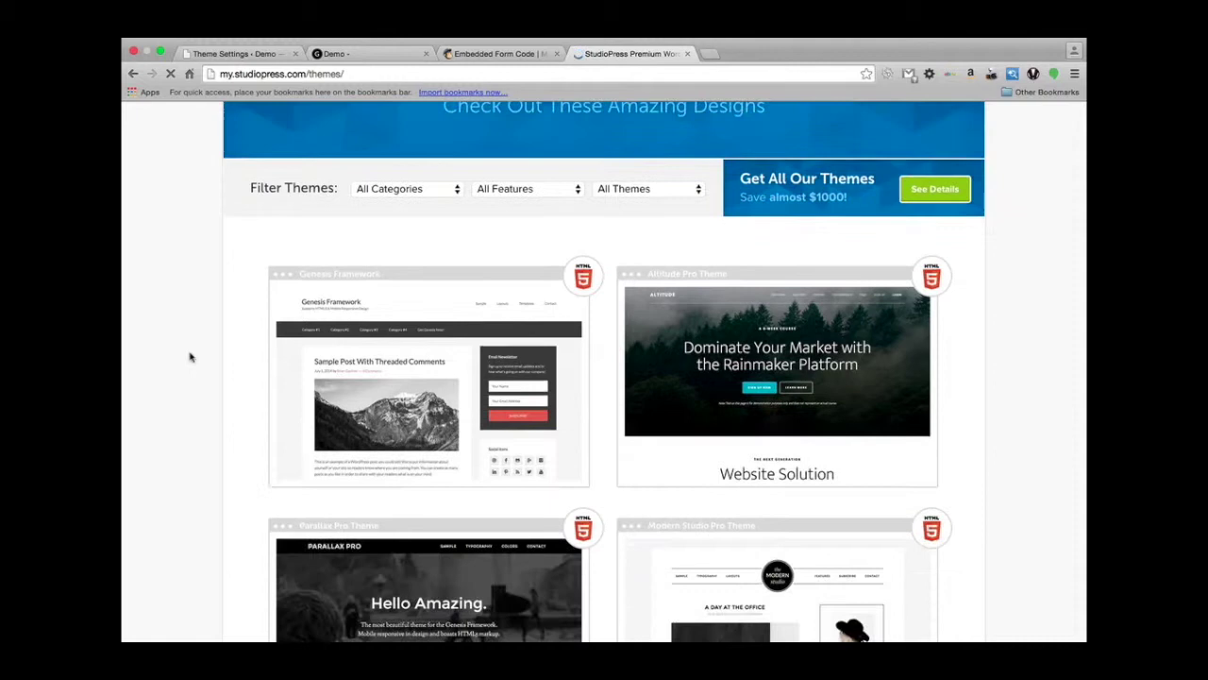
scroll(189, 356, "down", 3)
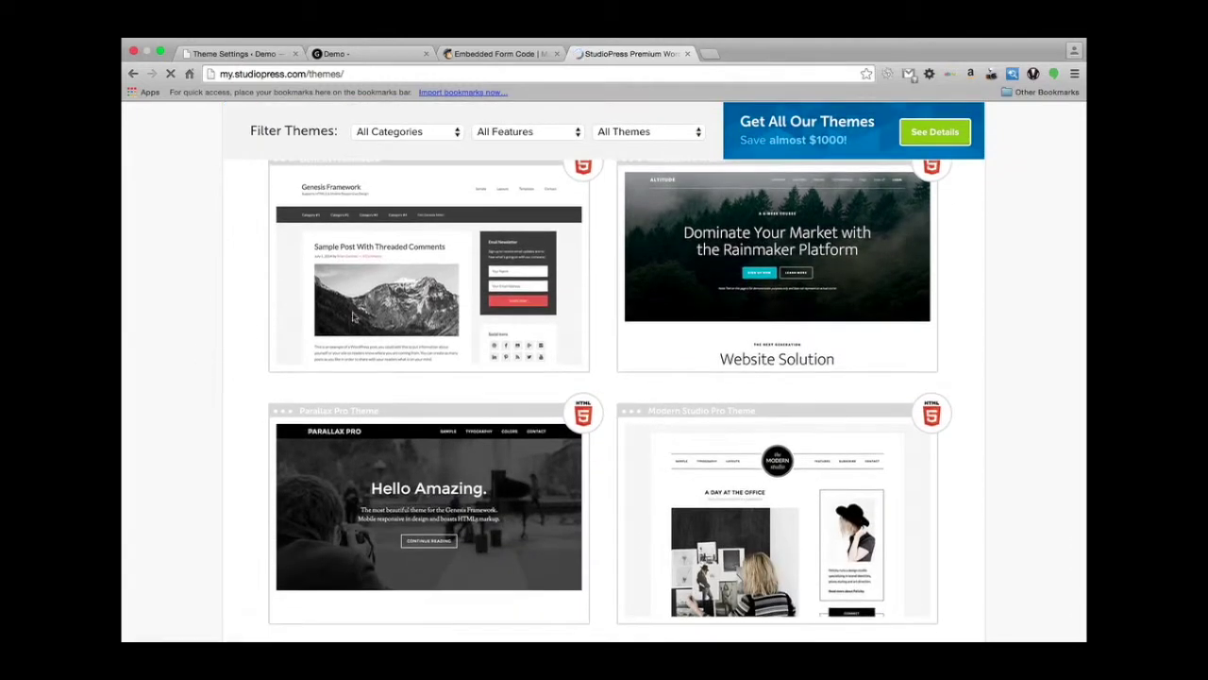
scroll(1053, 371, "down", 12)
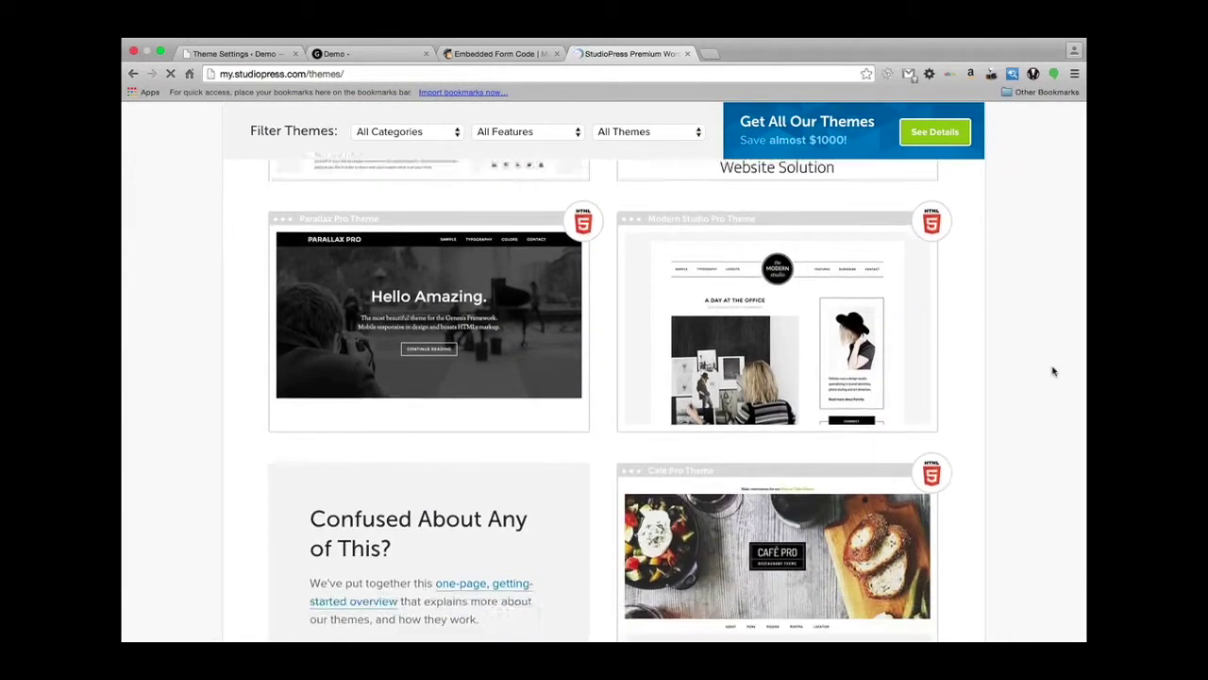
scroll(1053, 371, "down", 10)
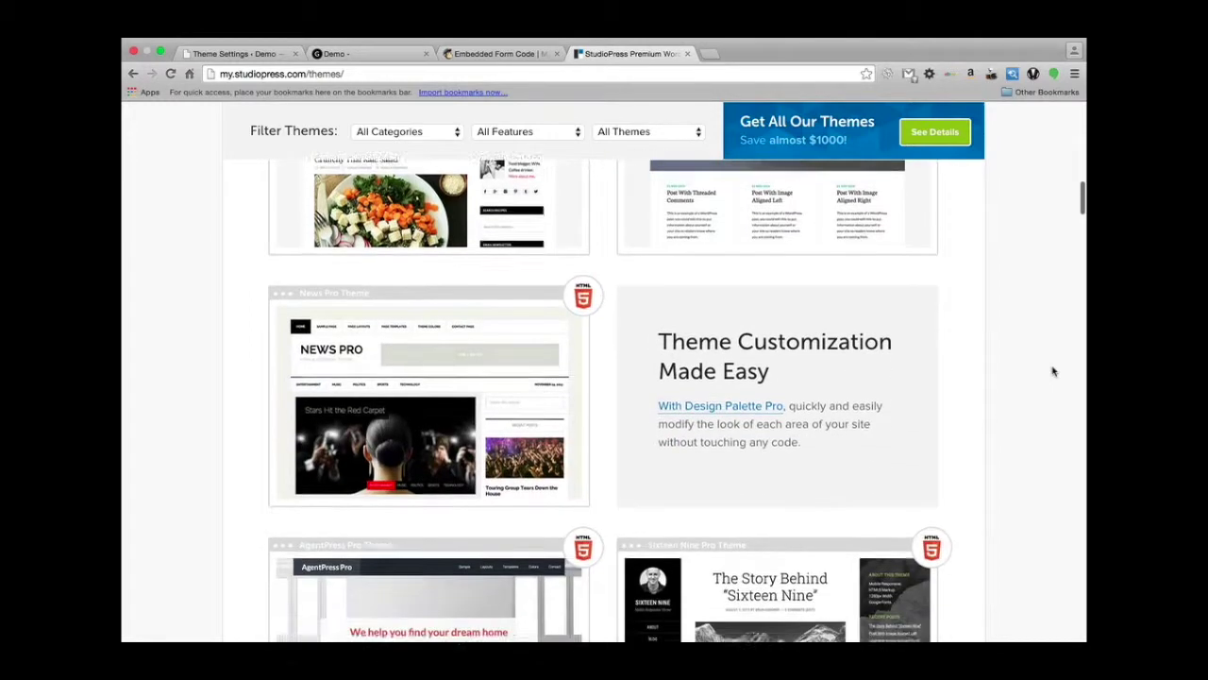
scroll(1053, 371, "down", 4)
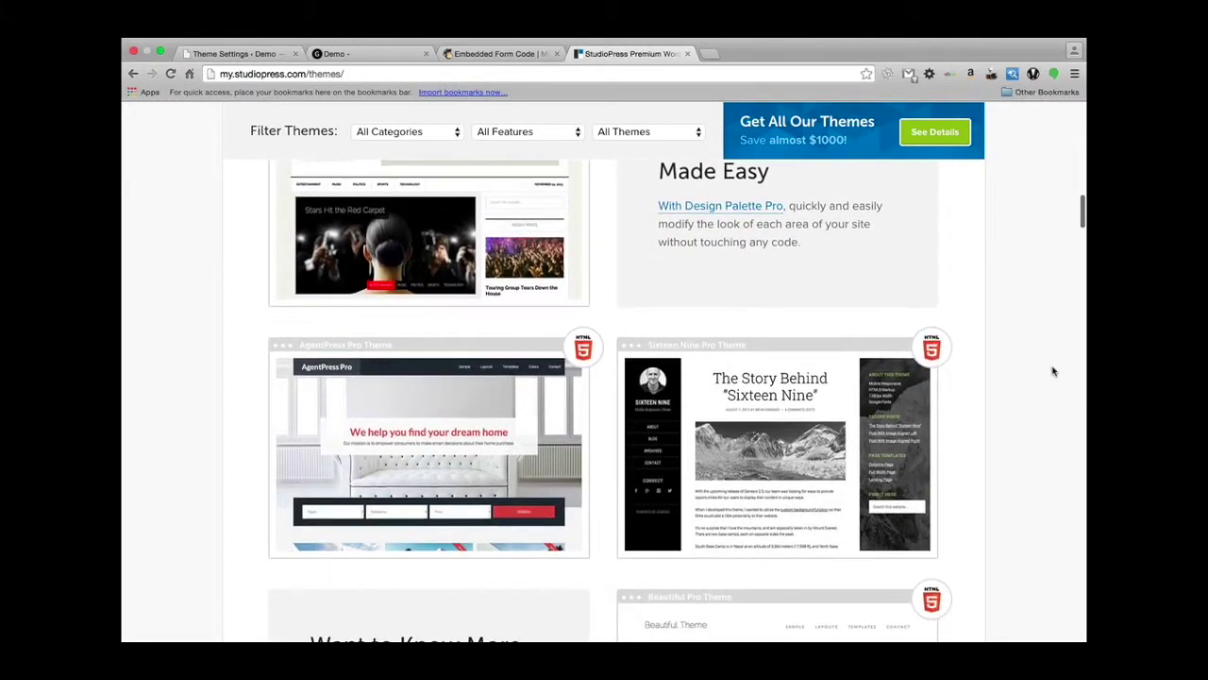
scroll(1053, 371, "down", 17)
scroll(1054, 371, "down", 15)
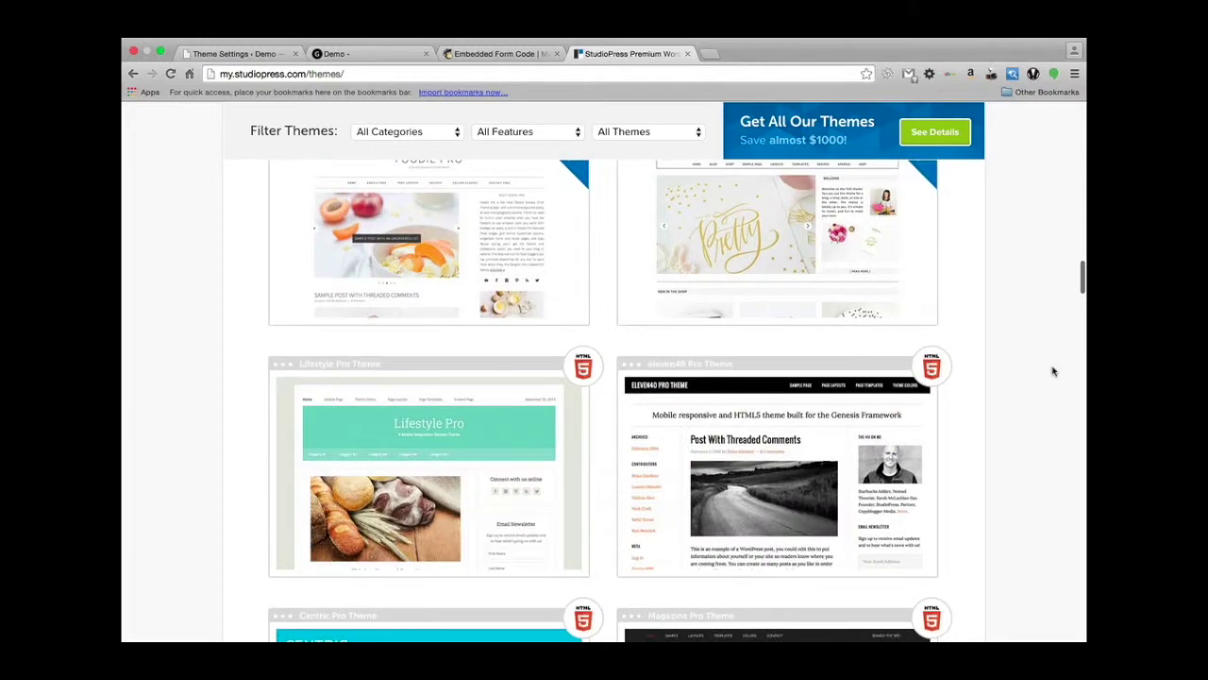
scroll(1054, 371, "down", 10)
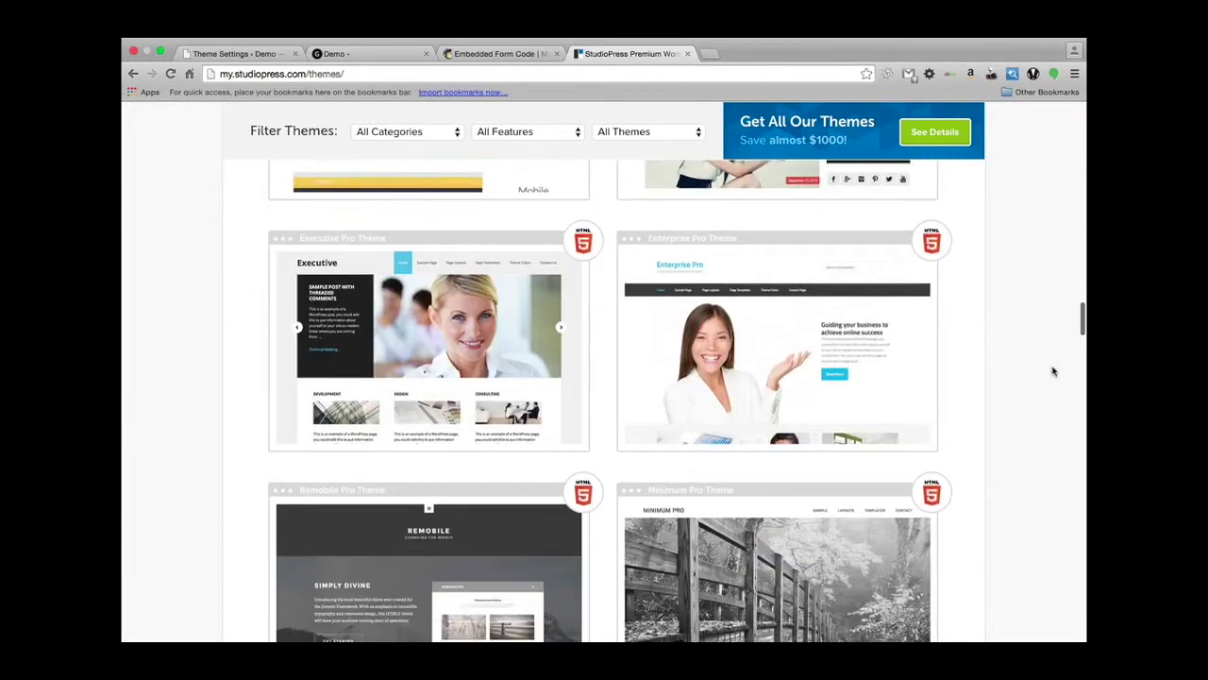
scroll(1053, 371, "down", 20)
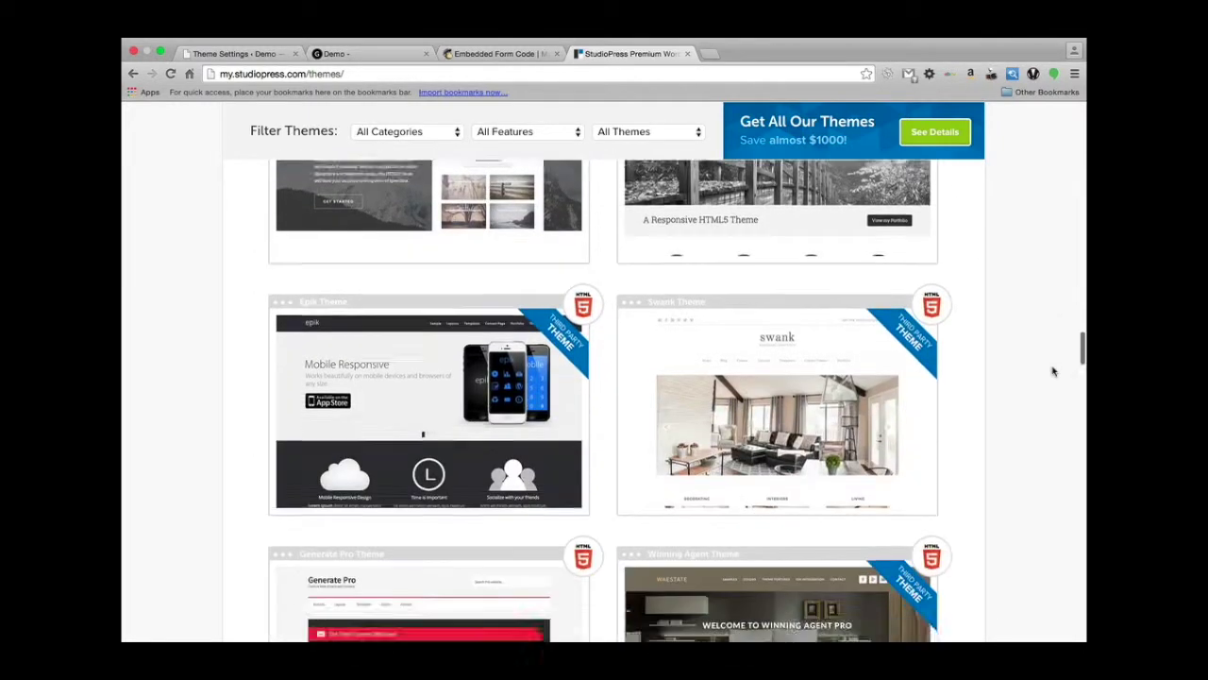
scroll(1052, 369, "up", 9)
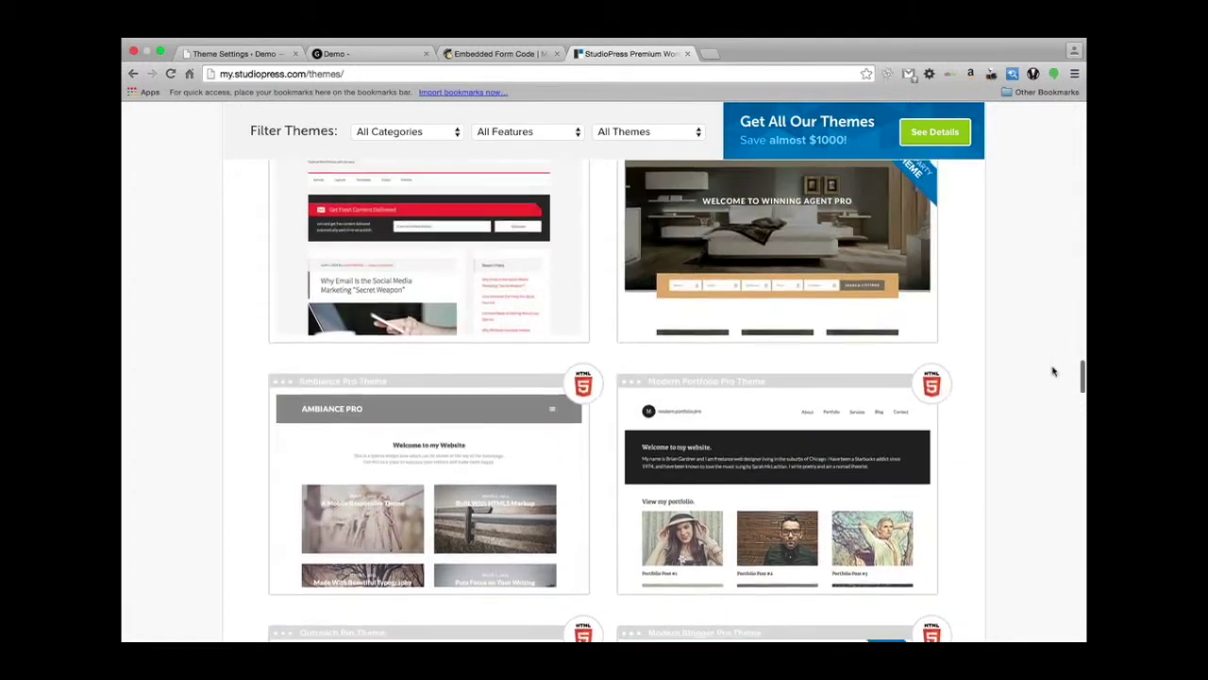
Open the Generate Pro Theme page and launch its full demo.
mouse_move(390, 356)
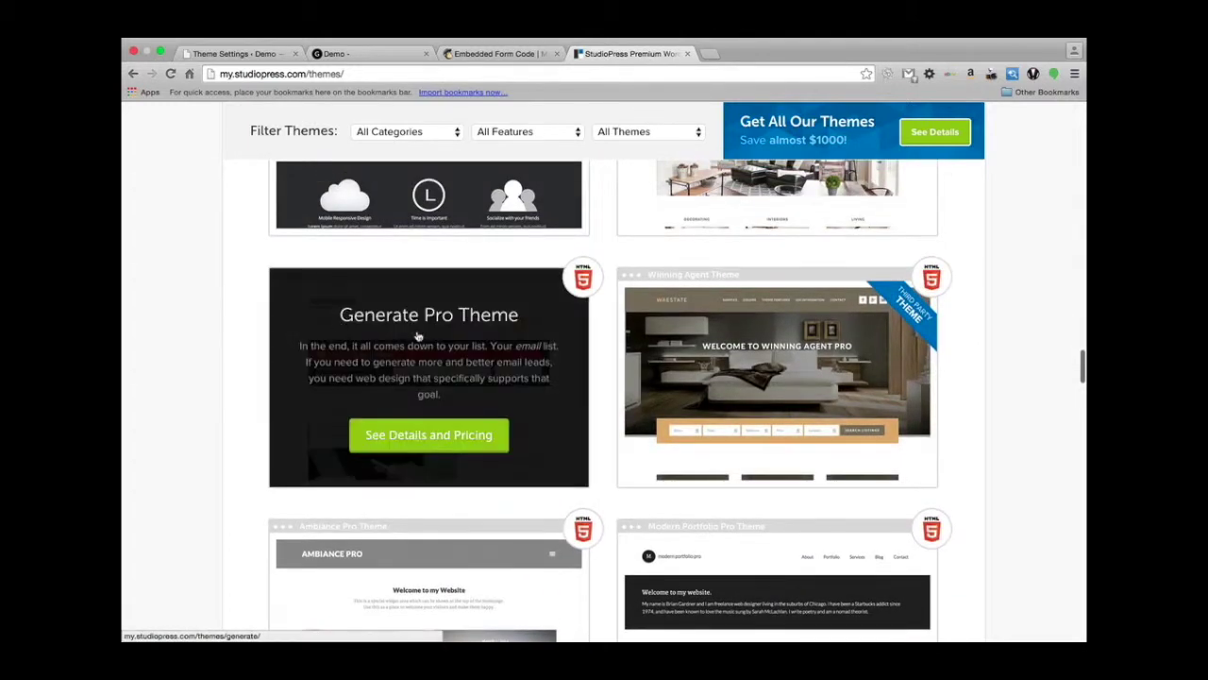
left_click(418, 336)
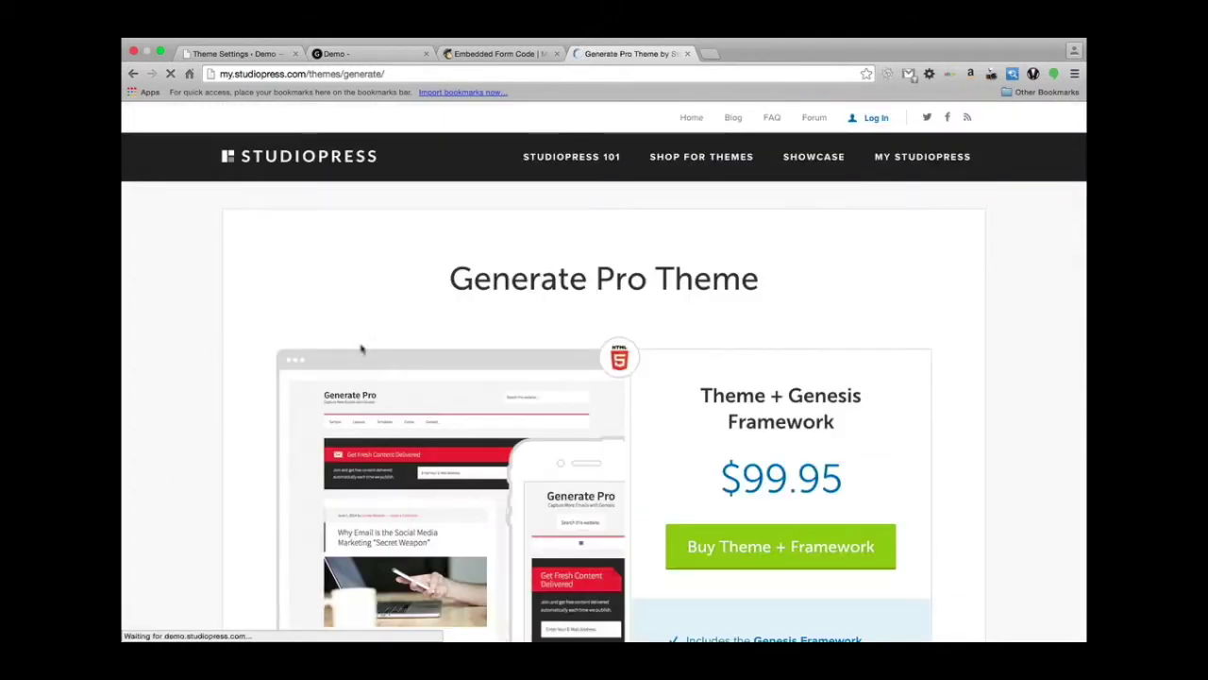
scroll(904, 343, "down", 5)
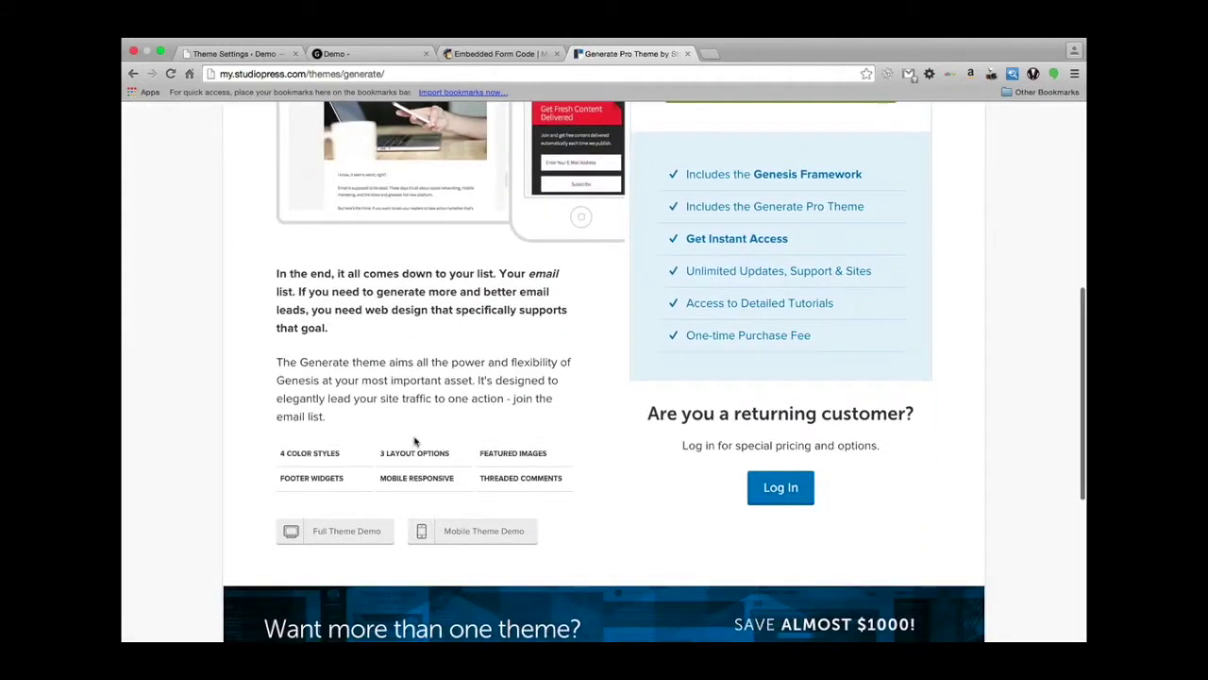
left_click(347, 532)
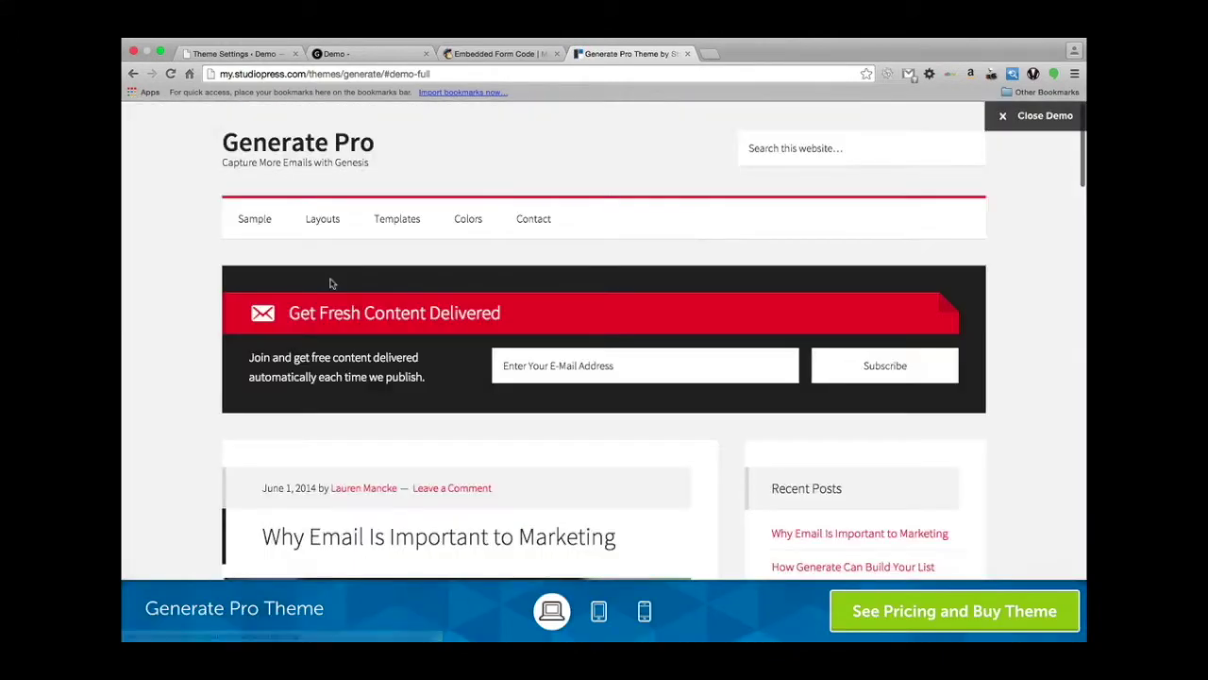
Scroll through the Generate Pro demo's sample post down to the 'Get Fresh Content Delivered' banner.
scroll(472, 321, "down", 4)
scroll(579, 344, "up", 3)
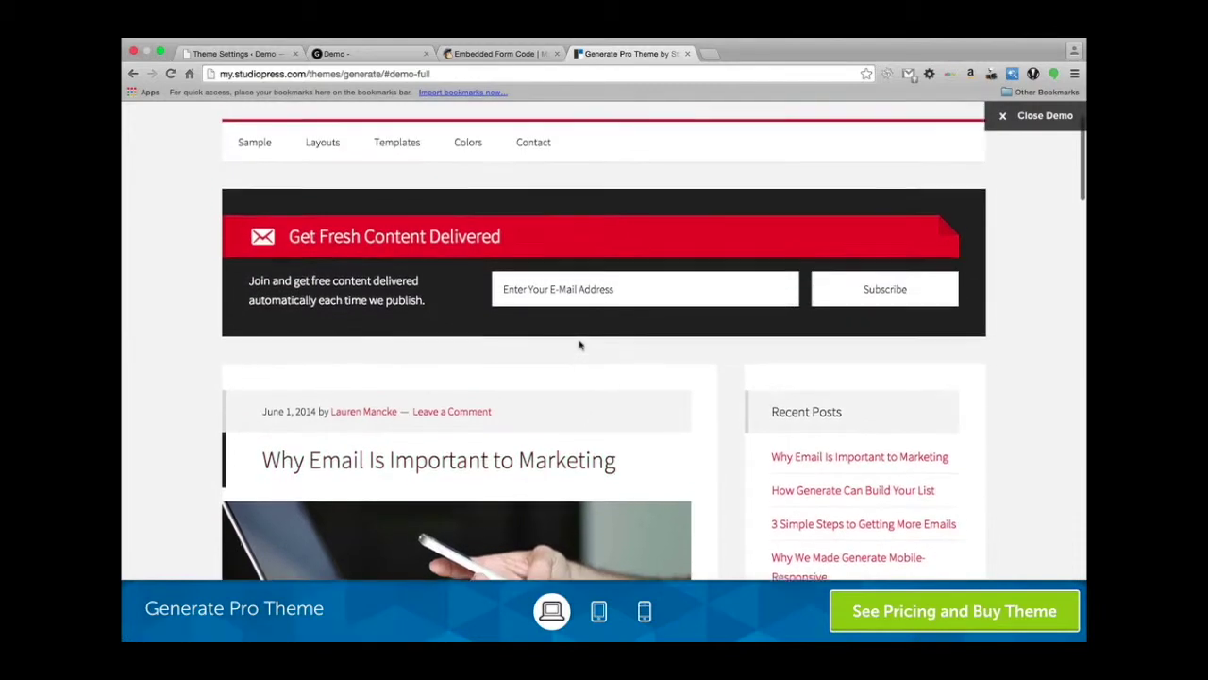
scroll(579, 345, "up", 2)
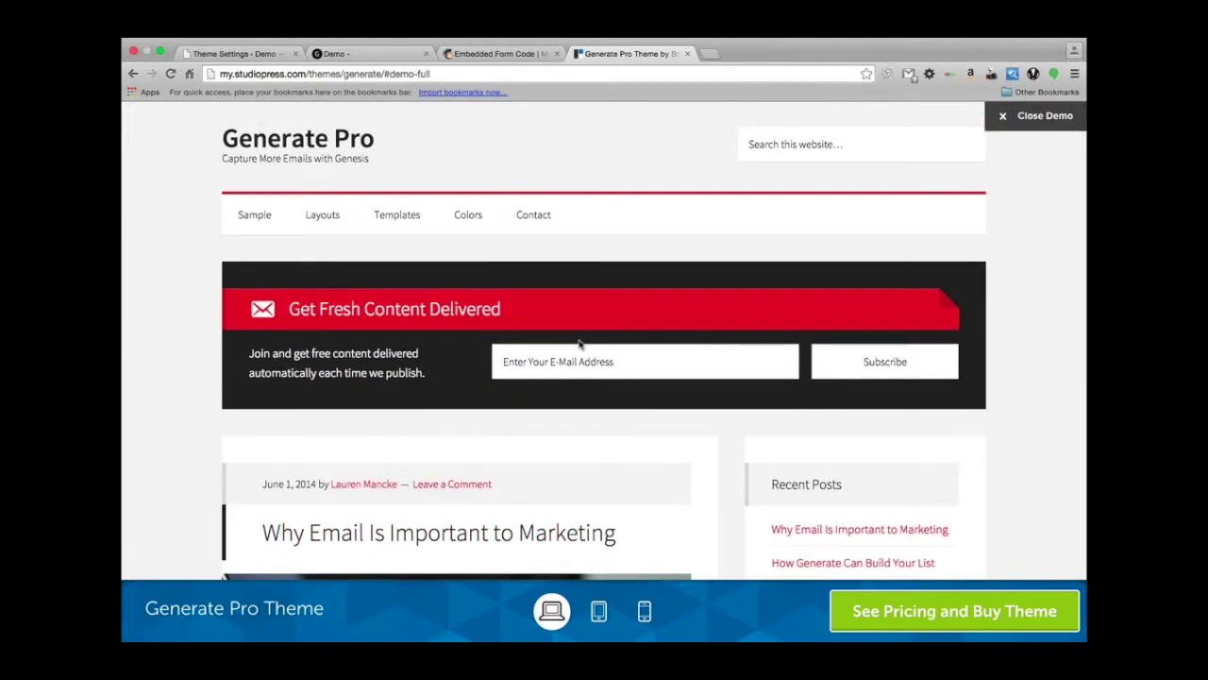
scroll(612, 416, "down", 1)
scroll(608, 416, "up", 1)
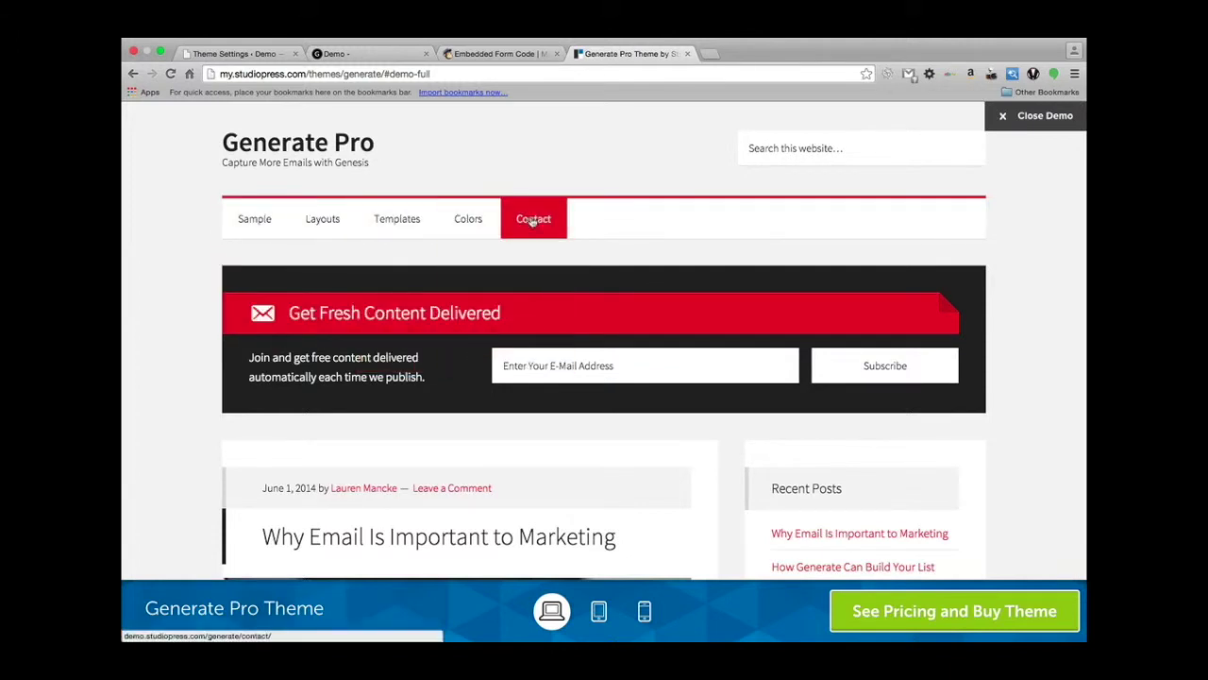
mouse_move(457, 219)
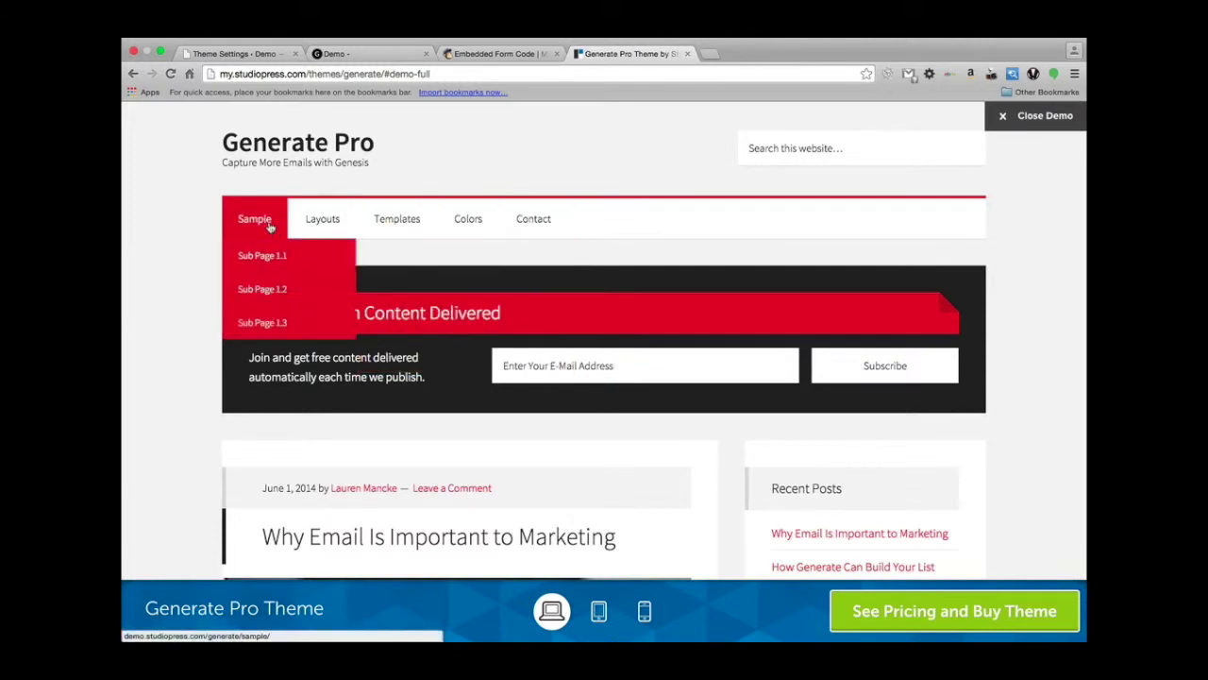
mouse_move(347, 219)
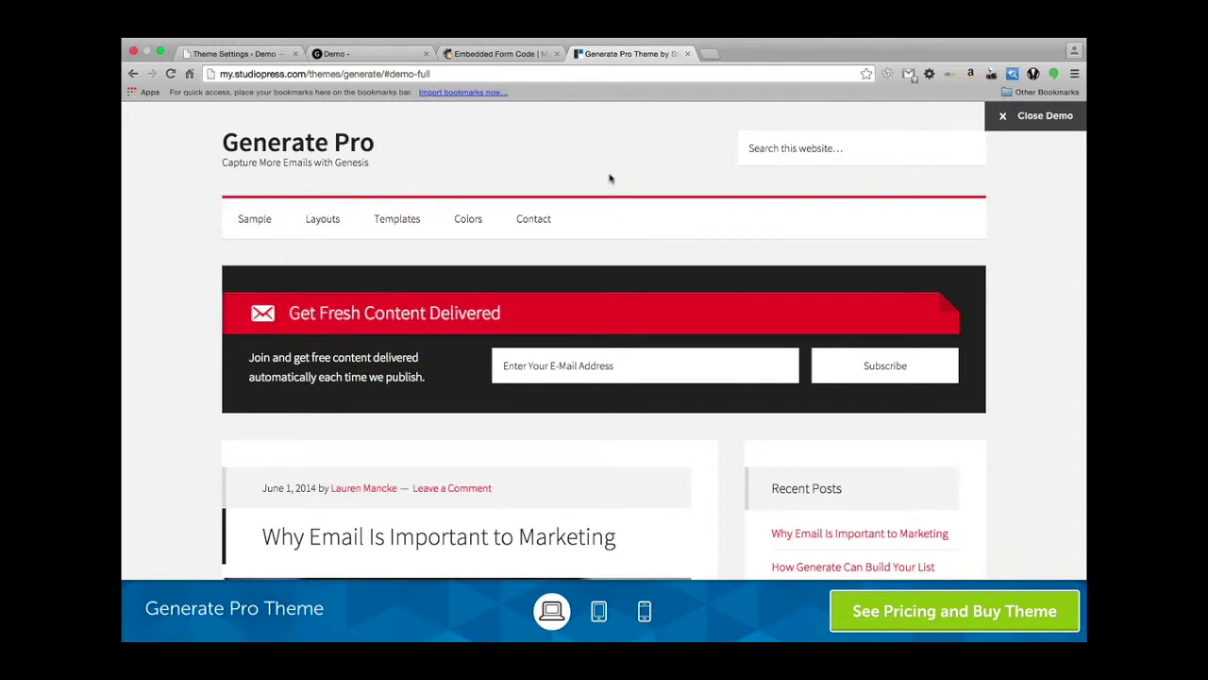
scroll(666, 398, "down", 10)
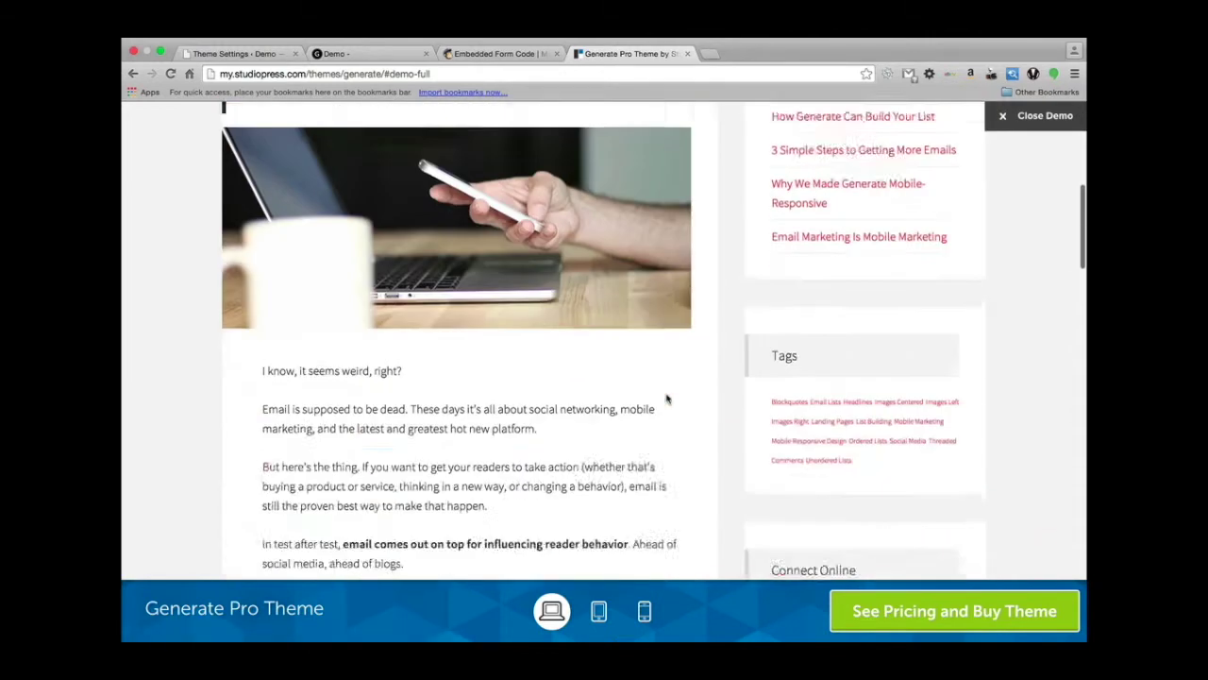
scroll(666, 398, "down", 6)
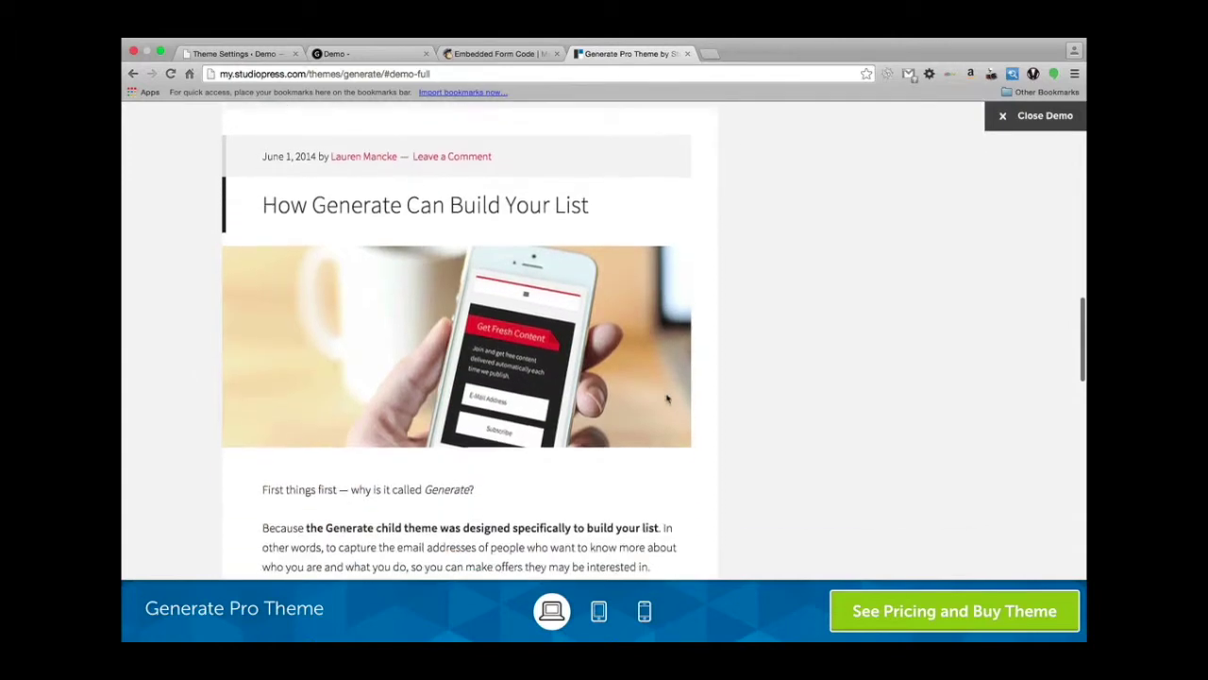
scroll(666, 399, "down", 6)
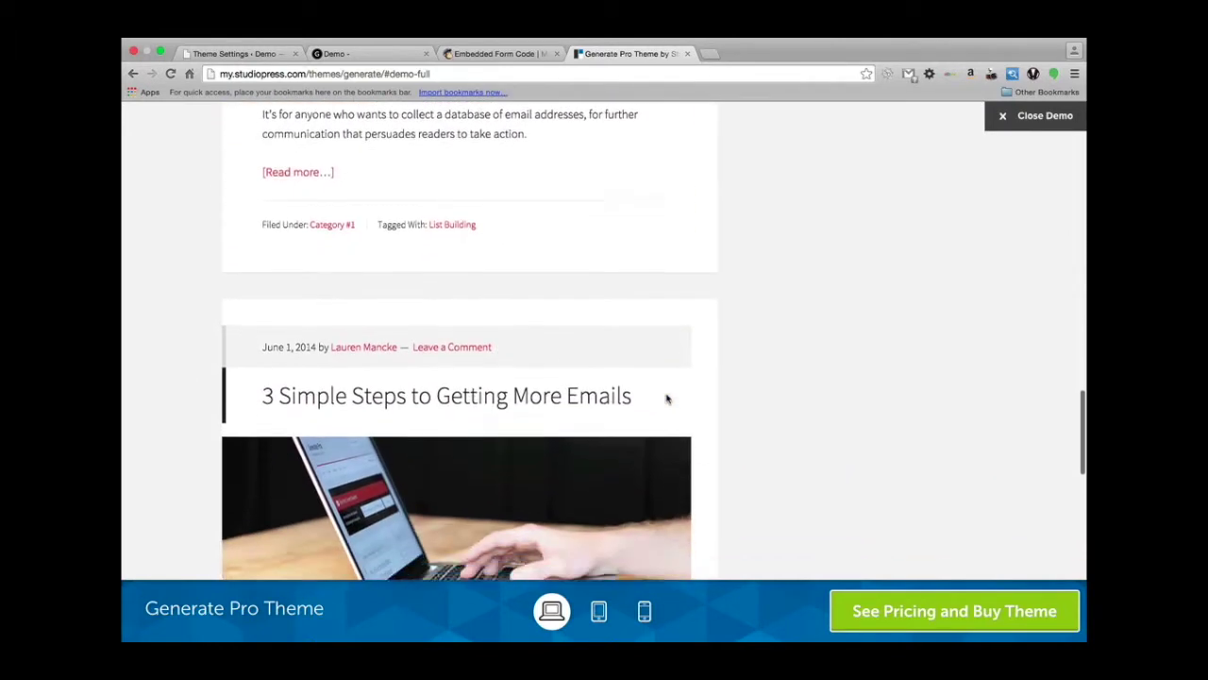
scroll(667, 399, "up", 15)
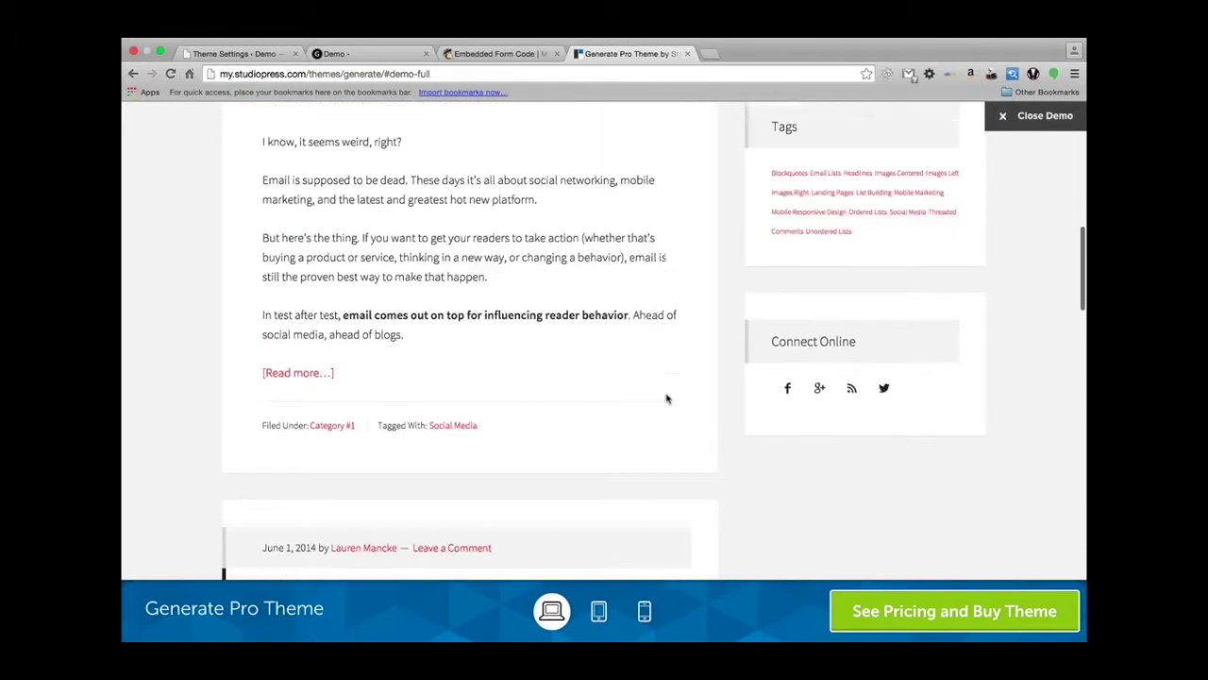
scroll(667, 398, "up", 3)
scroll(526, 261, "down", 6)
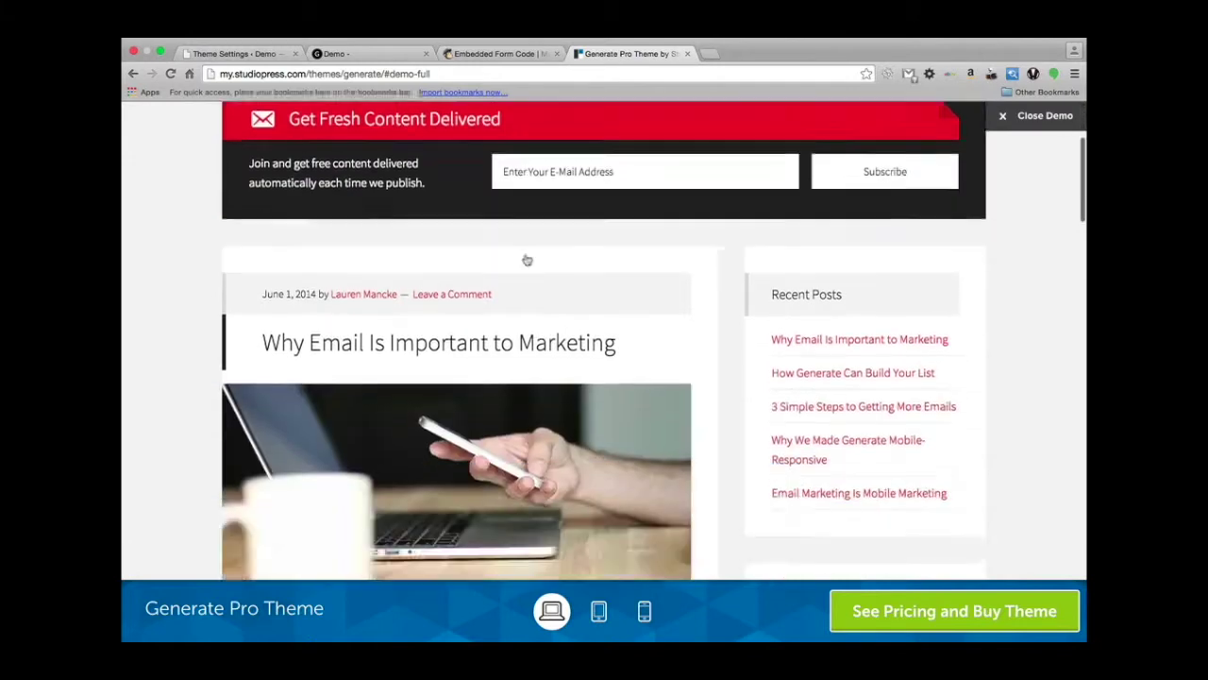
scroll(501, 351, "up", 6)
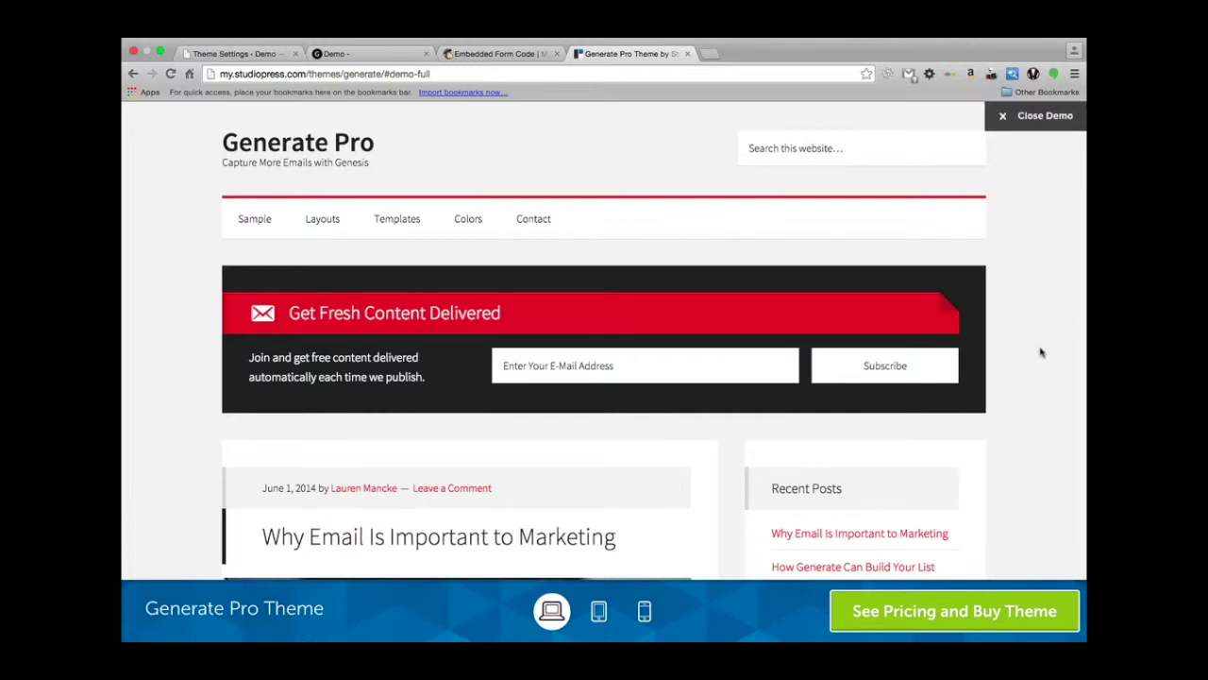
scroll(1041, 352, "down", 2)
scroll(1041, 352, "up", 5)
scroll(1041, 352, "down", 1)
scroll(1041, 352, "up", 1)
scroll(1041, 352, "down", 2)
scroll(1042, 352, "up", 2)
scroll(1041, 353, "down", 1)
scroll(1041, 352, "up", 1)
scroll(180, 359, "down", 10)
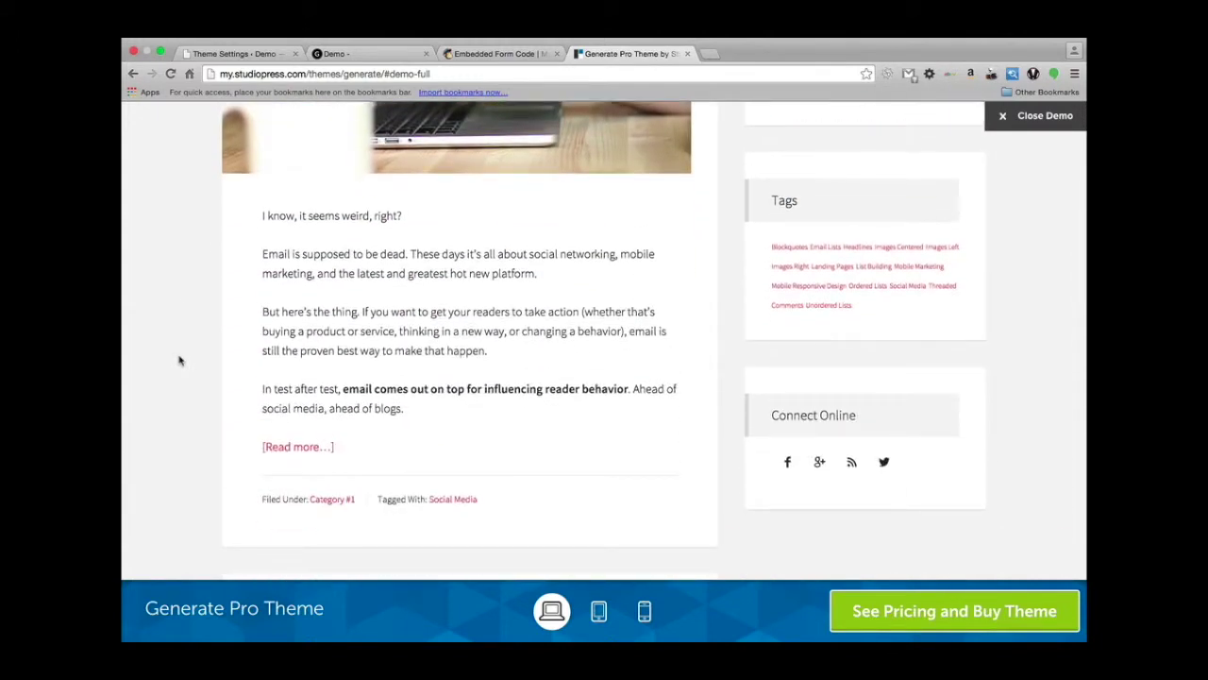
scroll(179, 359, "up", 15)
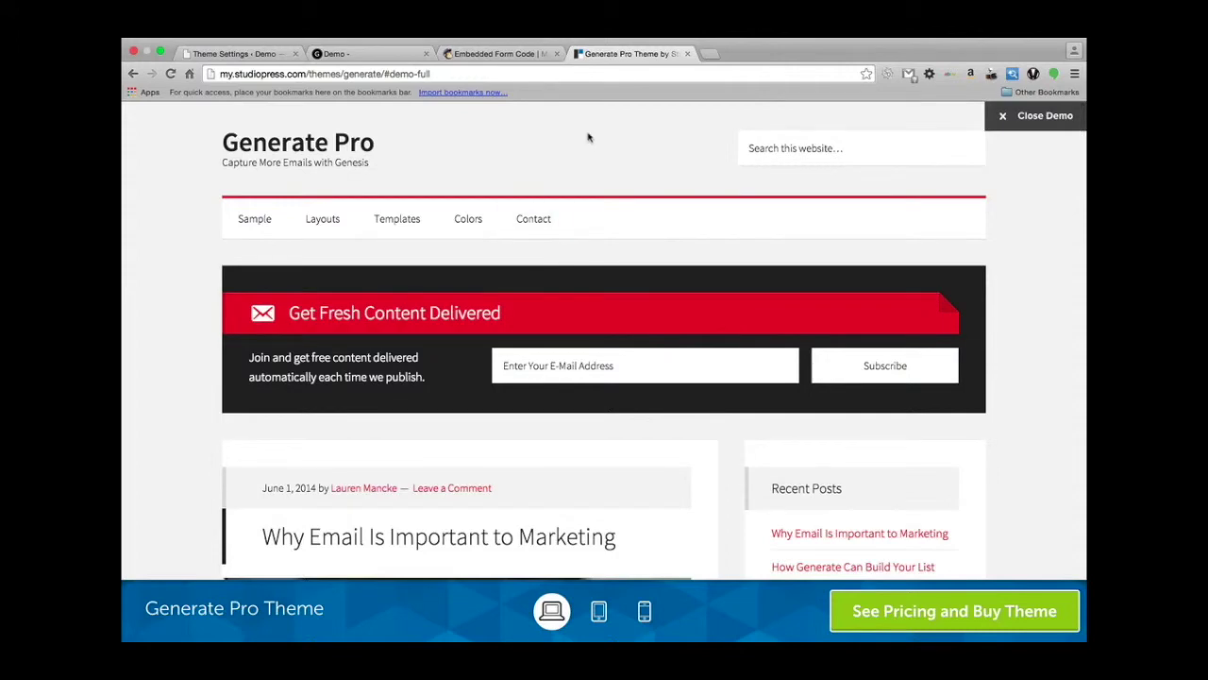
scroll(478, 148, "down", 1)
scroll(477, 148, "left", 2)
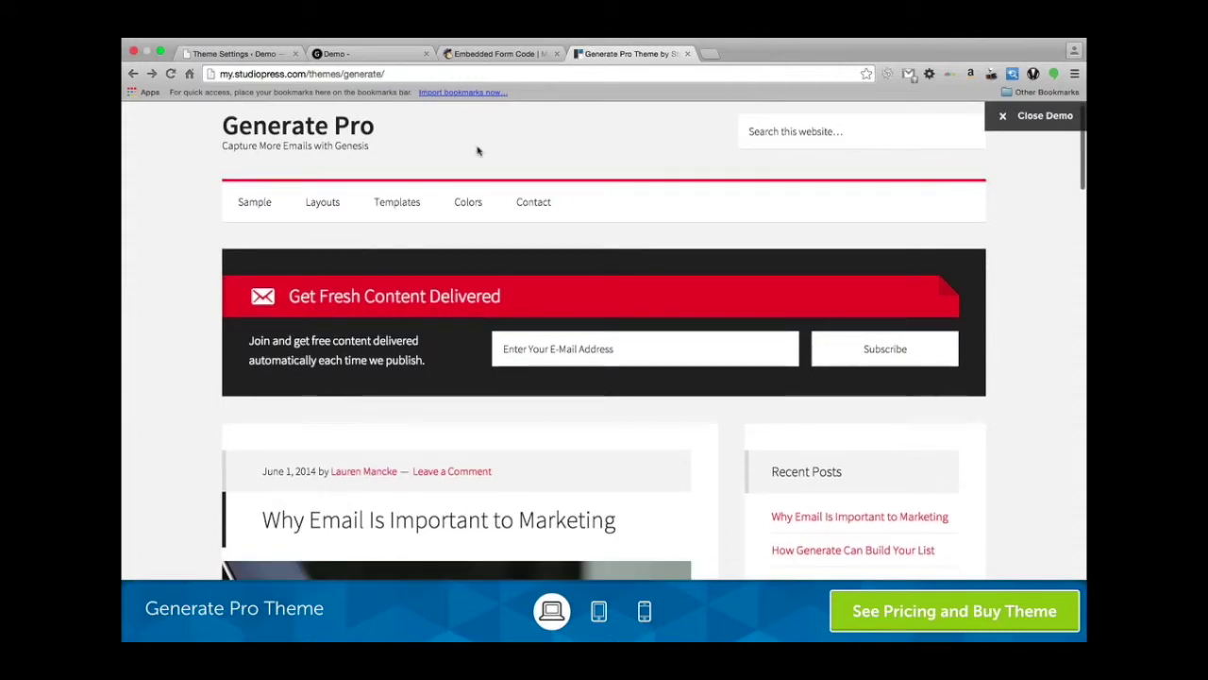
Exit the full theme demo and read the Generate Pro $99.95 Theme + Genesis Framework pricing box.
left_click(1036, 115)
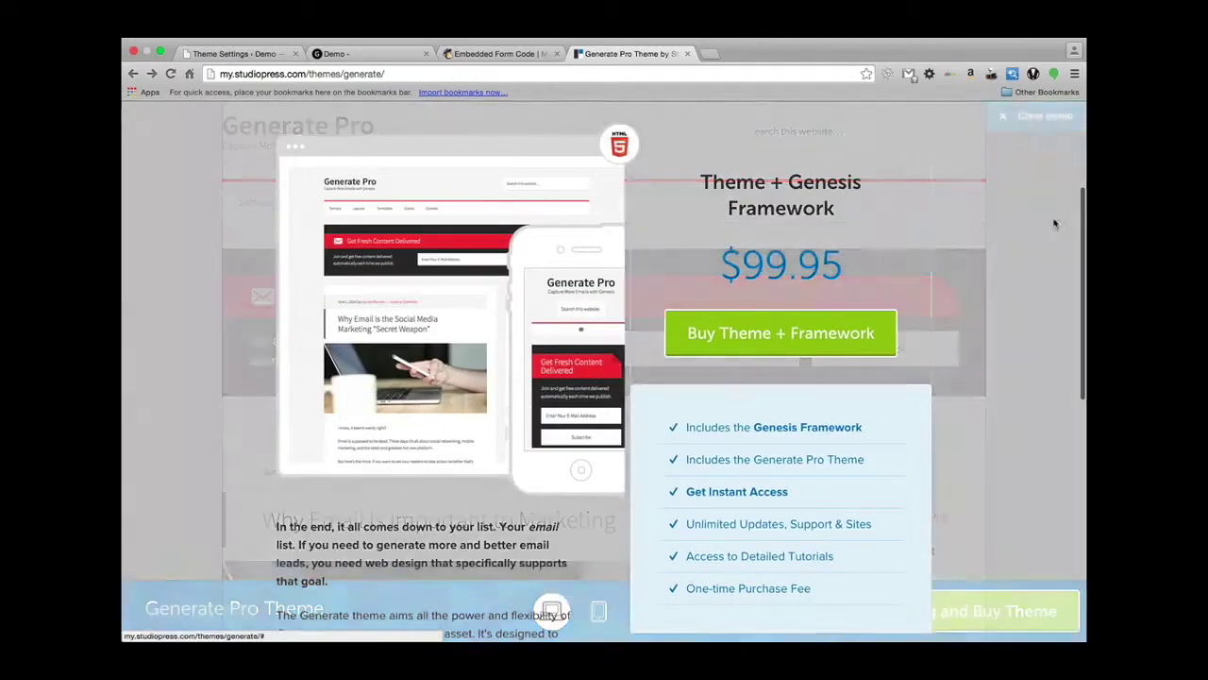
scroll(935, 336, "down", 5)
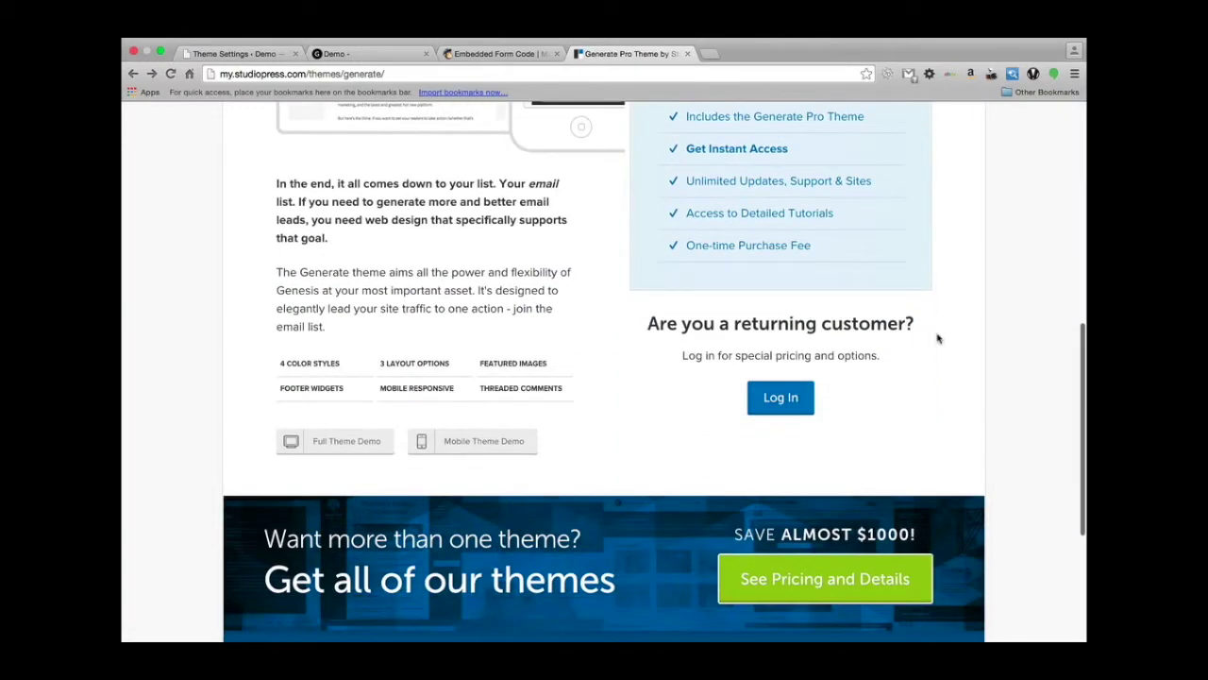
scroll(634, 432, "down", 5)
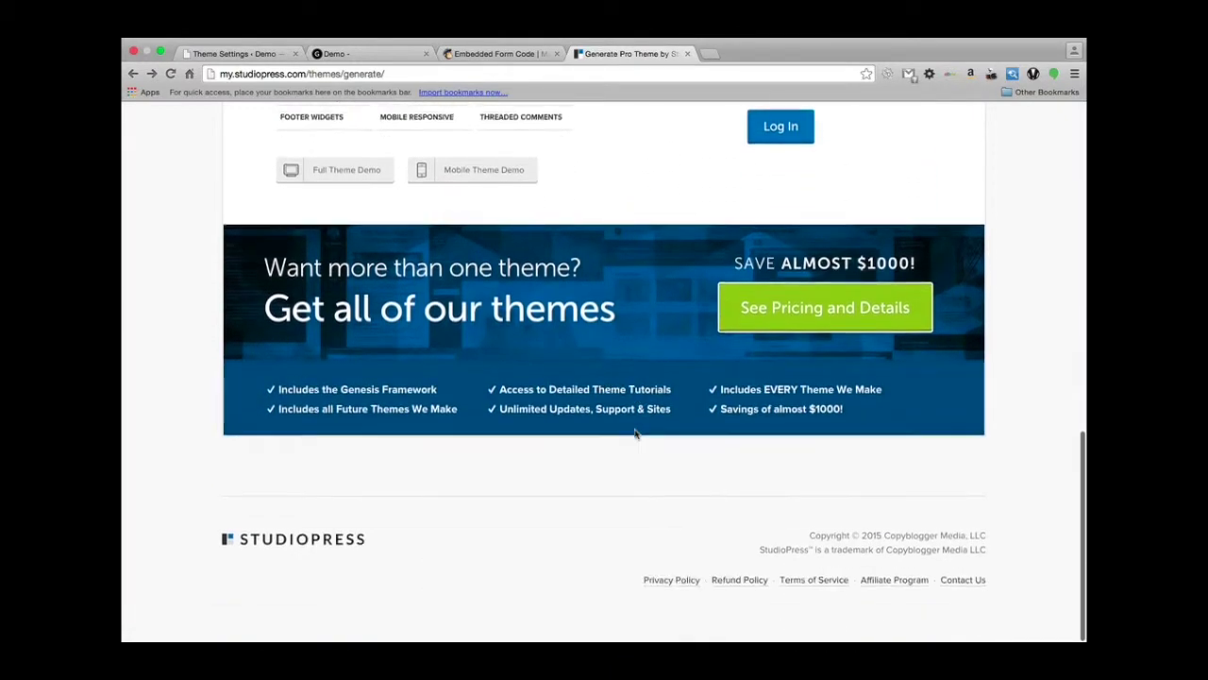
scroll(636, 432, "up", 7)
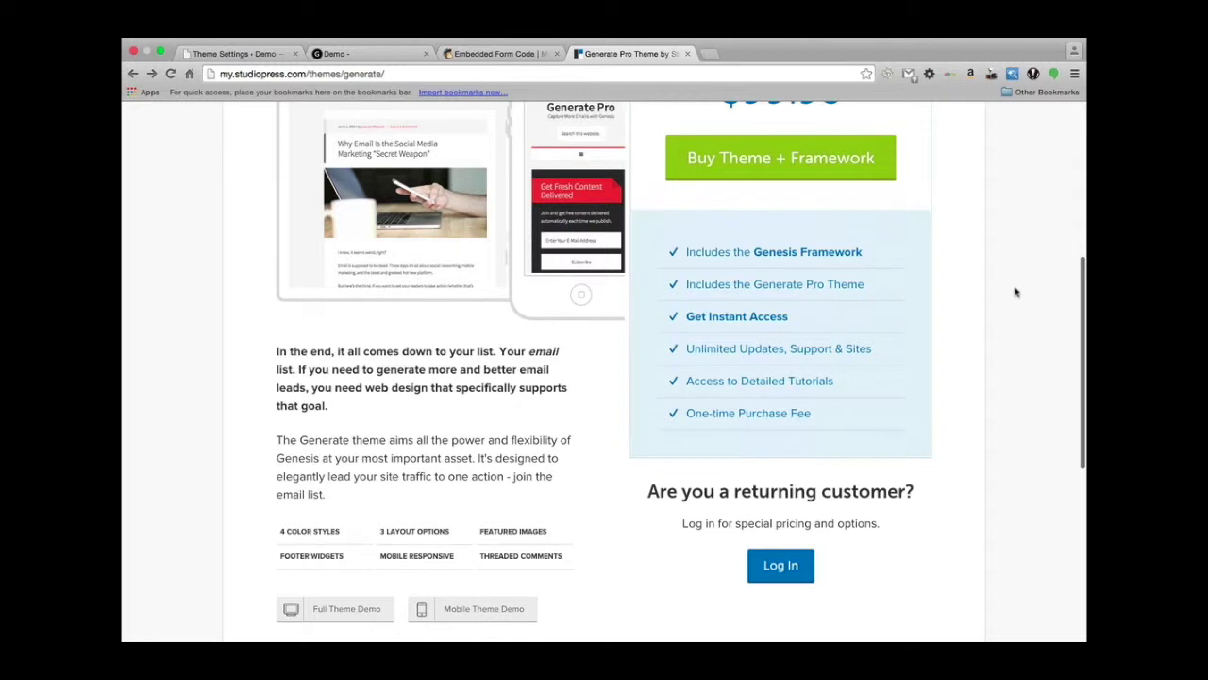
scroll(1016, 292, "up", 5)
scroll(1015, 292, "down", 5)
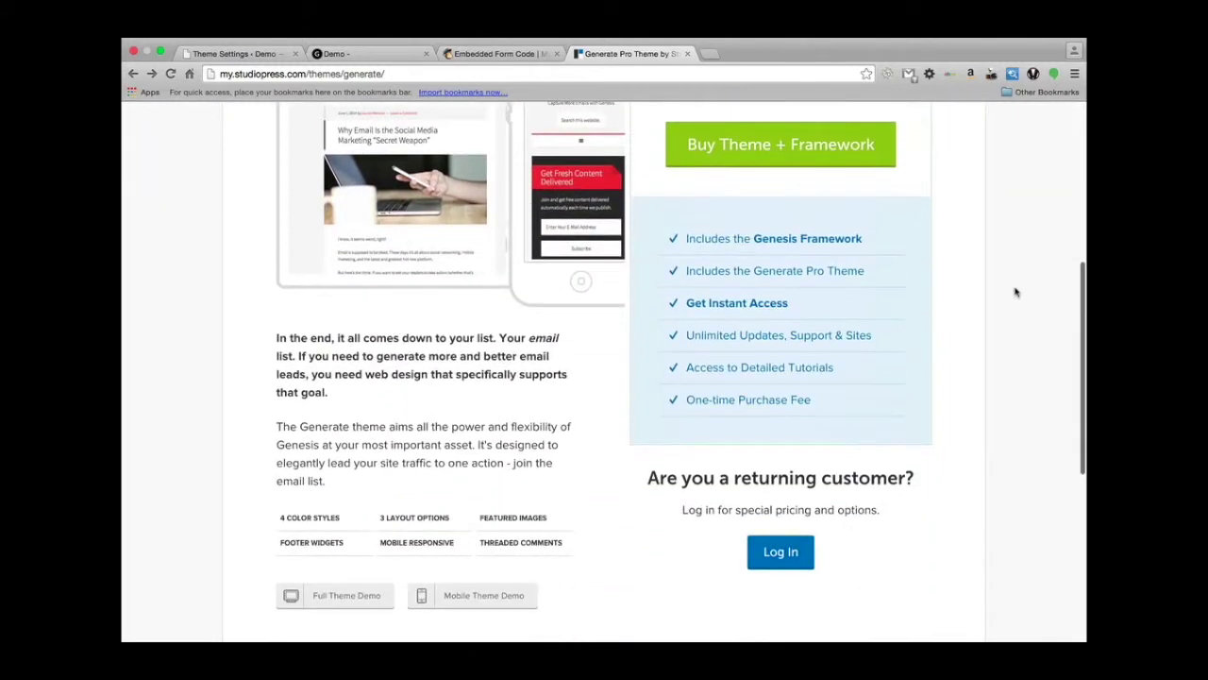
scroll(1016, 292, "up", 6)
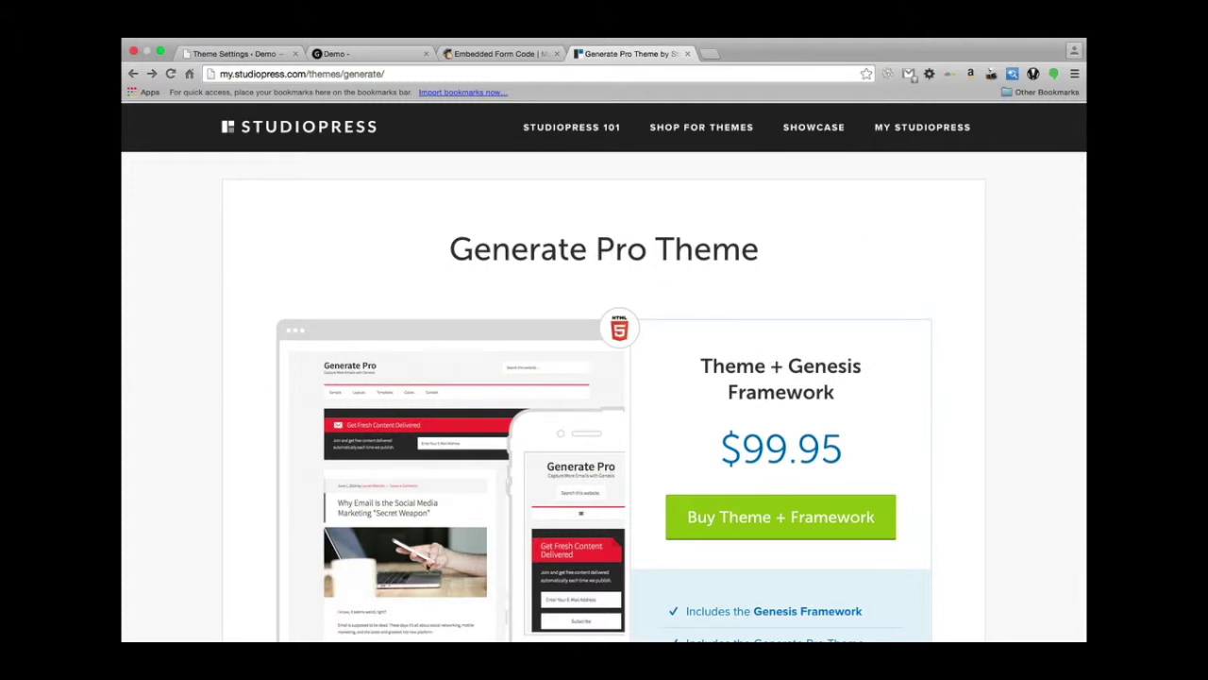
Review the pricing page footer, then swipe back to the WordPress themes gallery.
scroll(151, 427, "down", 3)
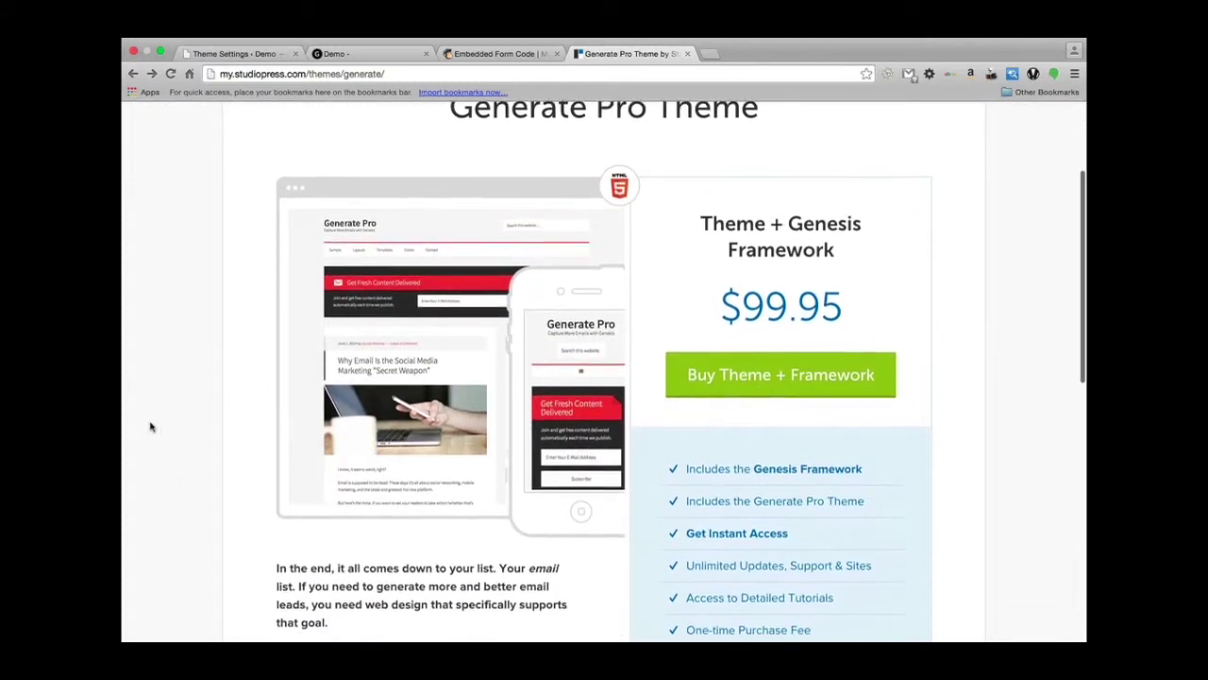
scroll(151, 426, "down", 2)
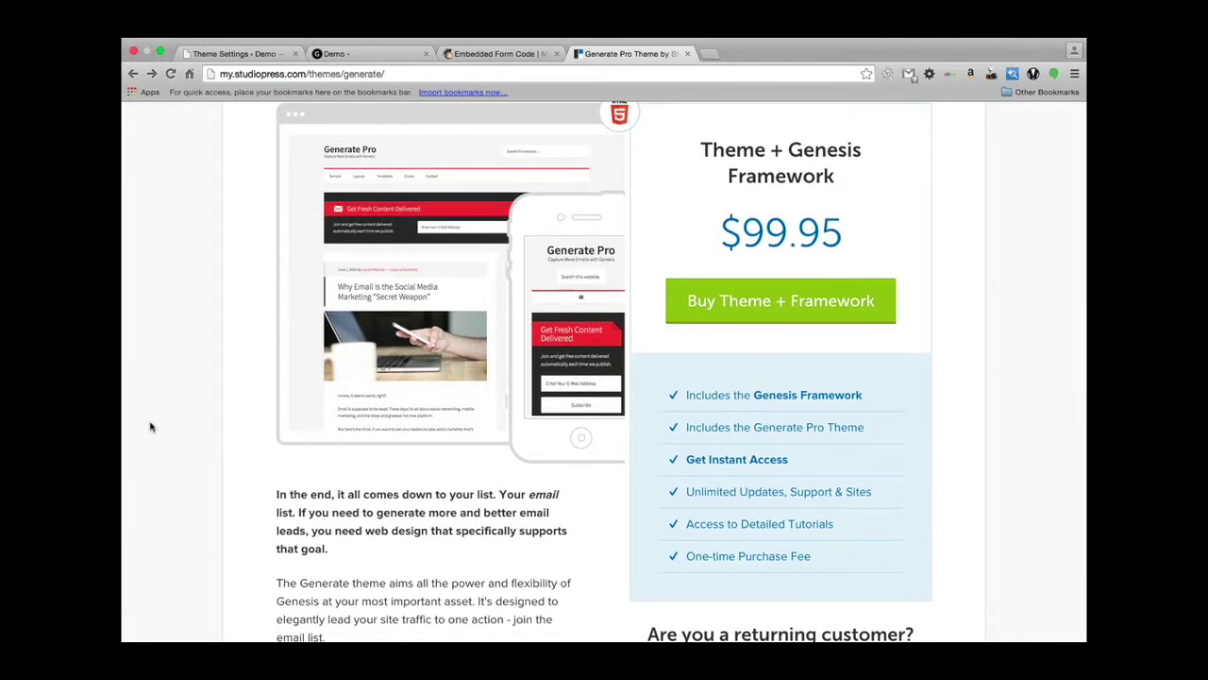
scroll(151, 426, "up", 4)
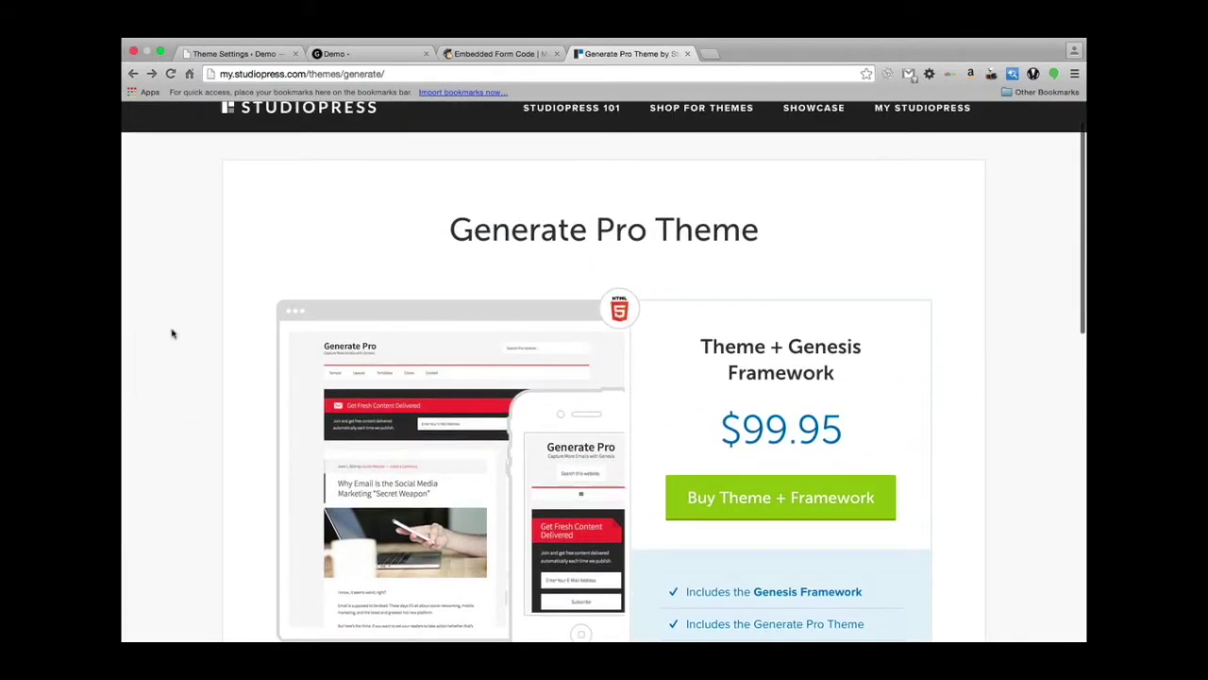
scroll(173, 333, "up", 1)
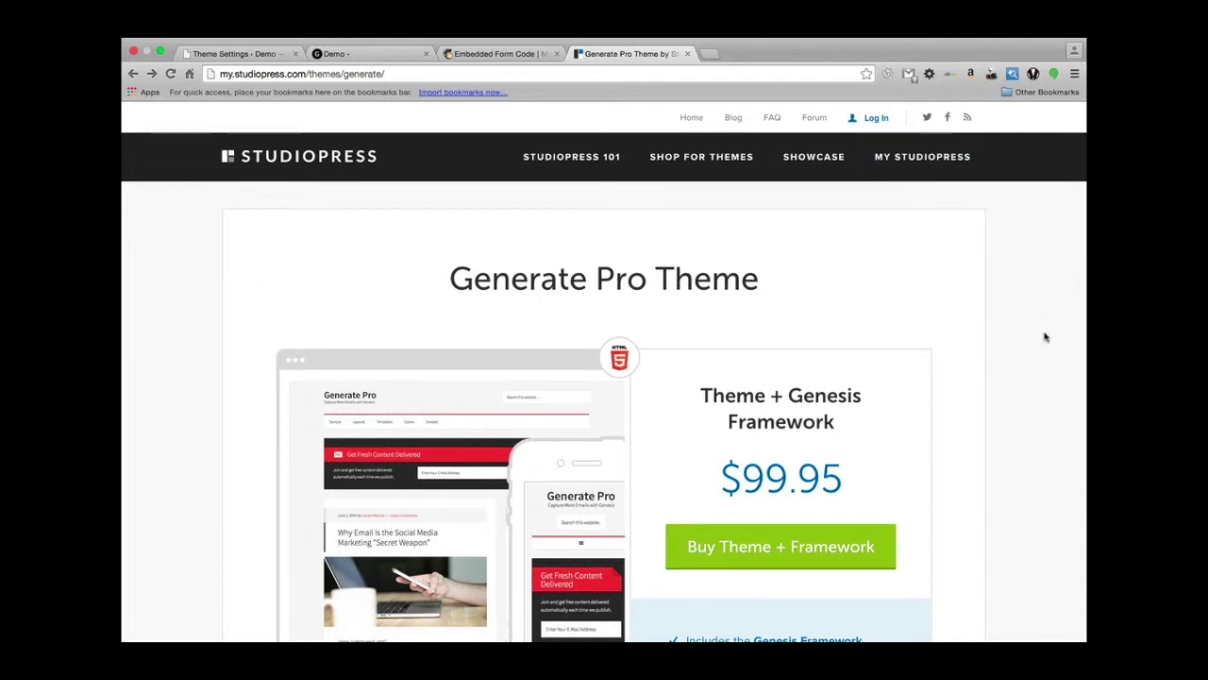
scroll(343, 300, "down", 2)
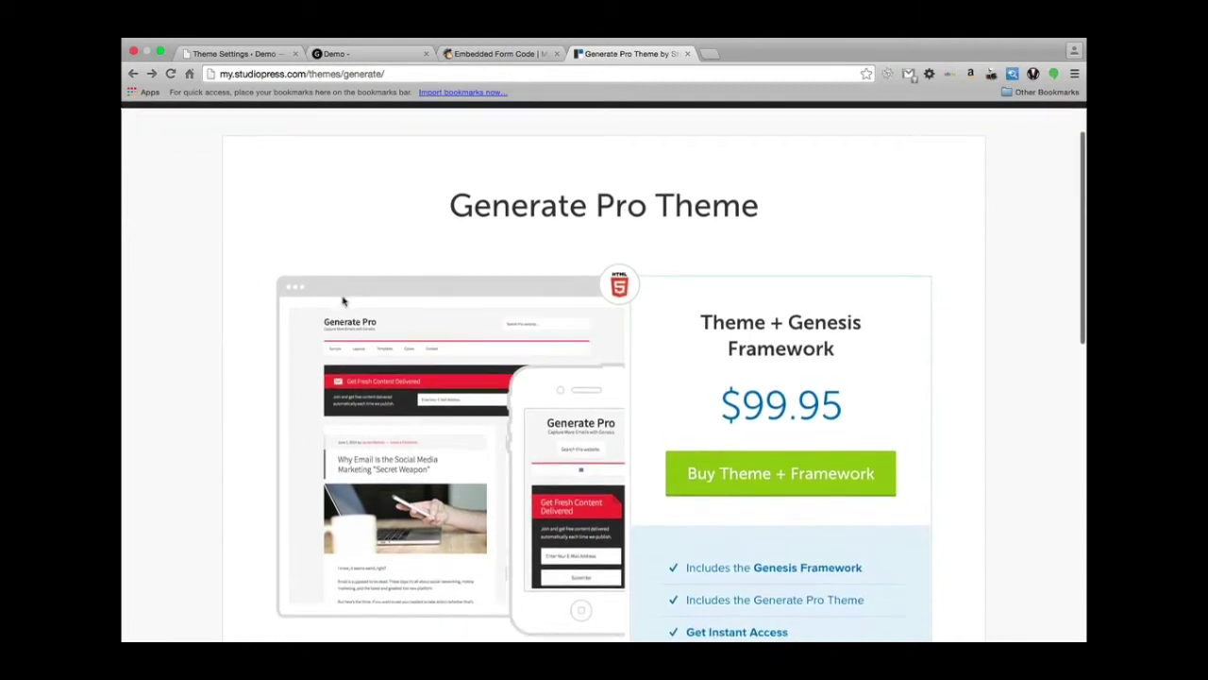
scroll(342, 301, "up", 2)
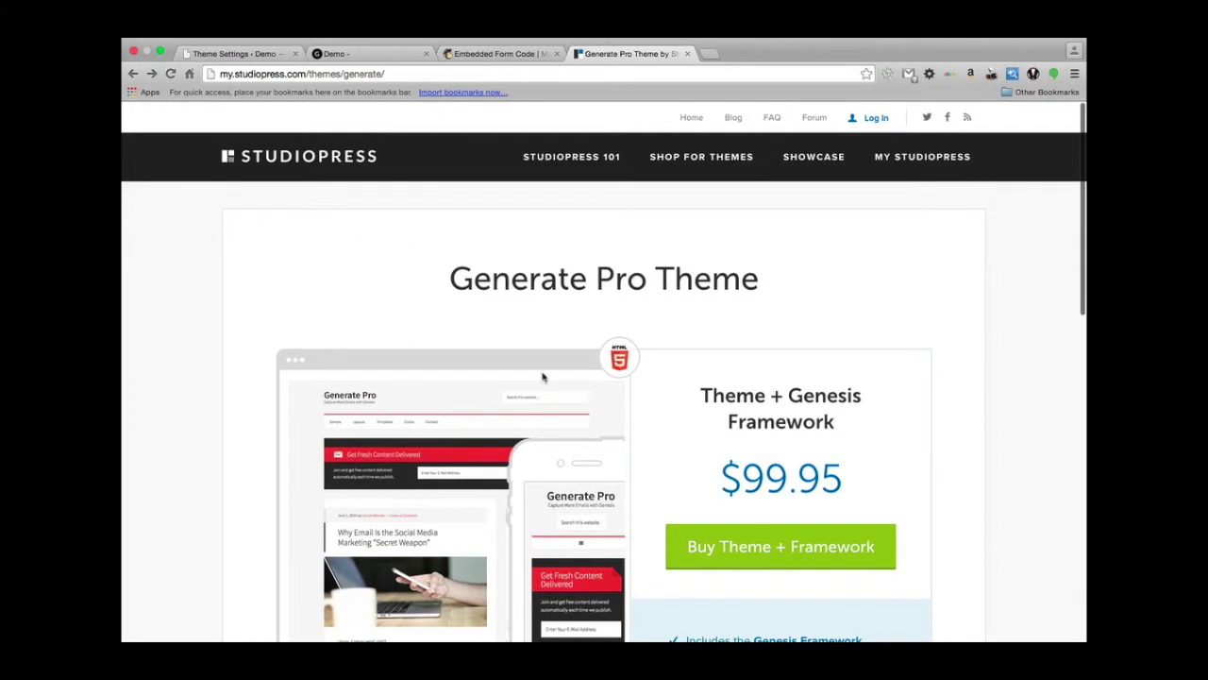
scroll(329, 271, "left", 5)
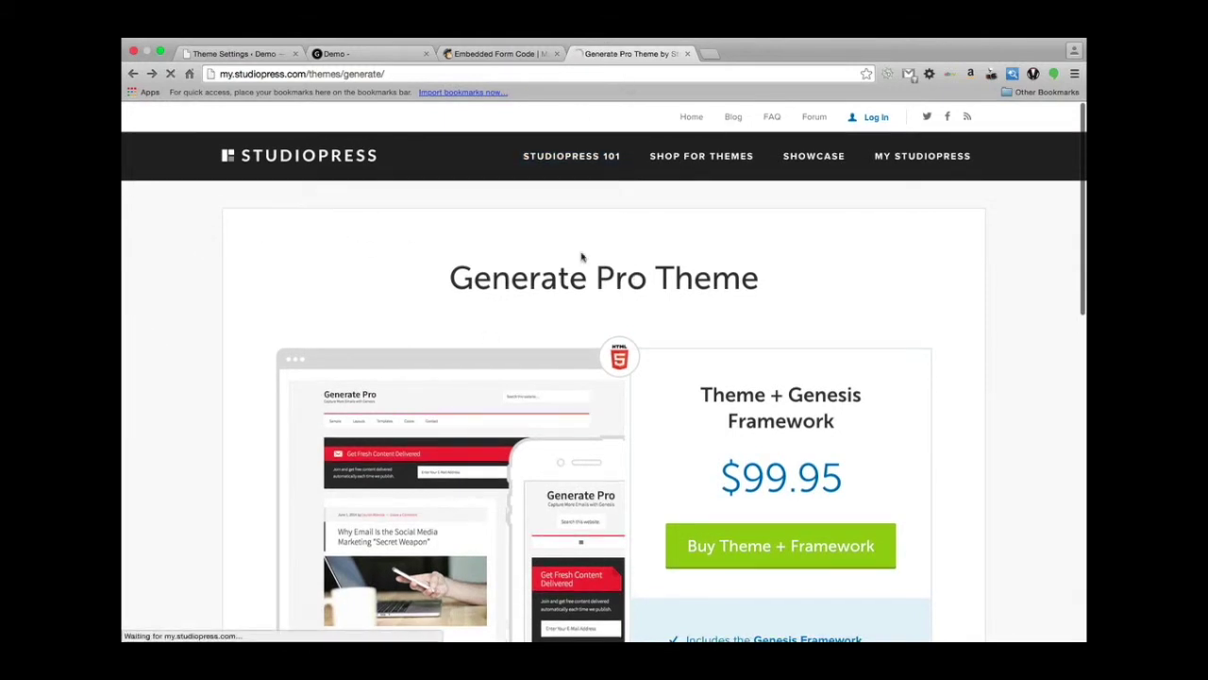
scroll(966, 384, "down", 2)
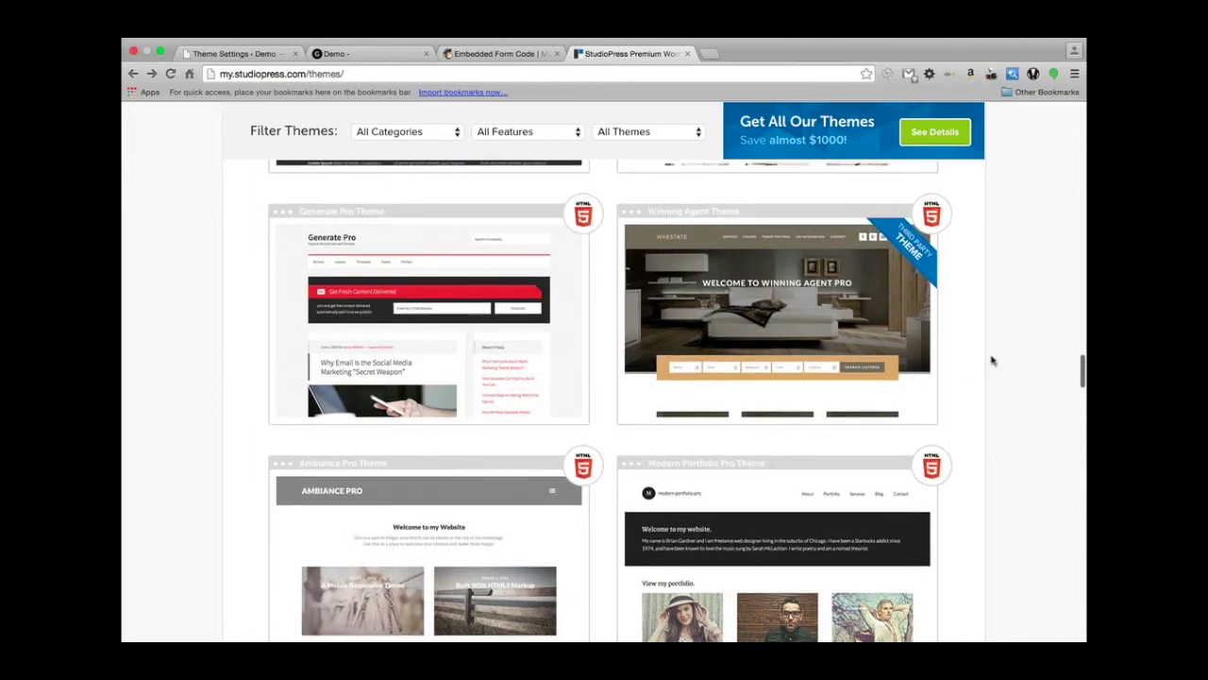
scroll(996, 302, "up", 1)
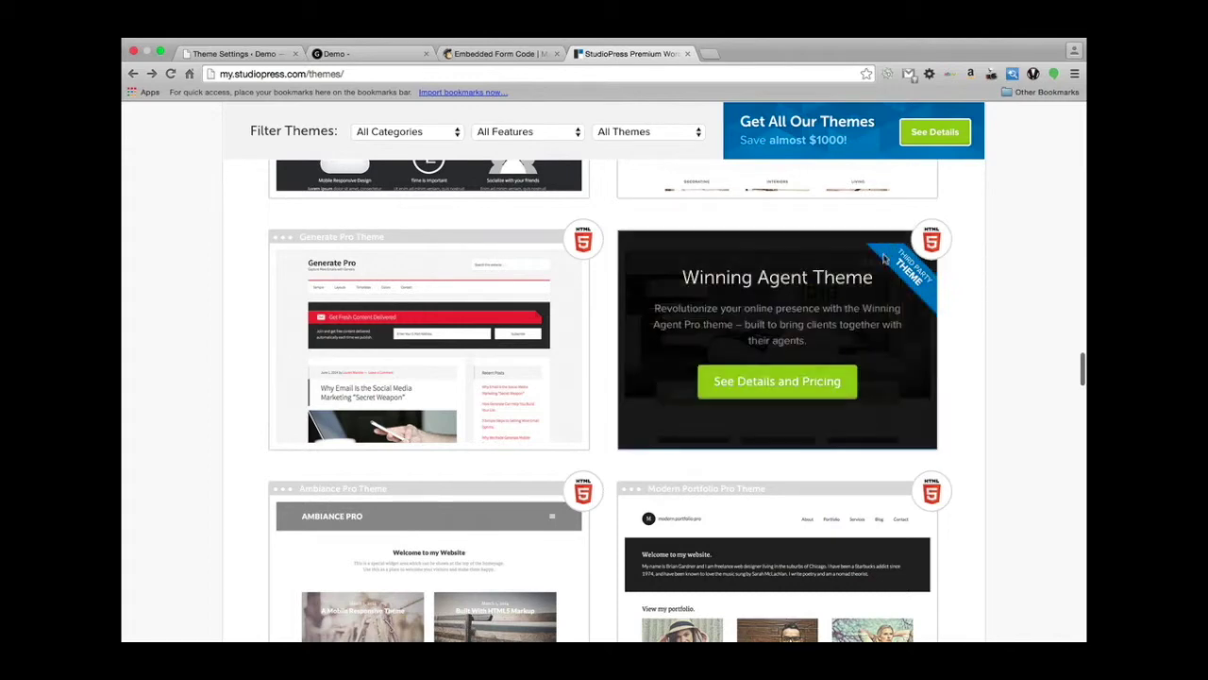
scroll(994, 288, "up", 3)
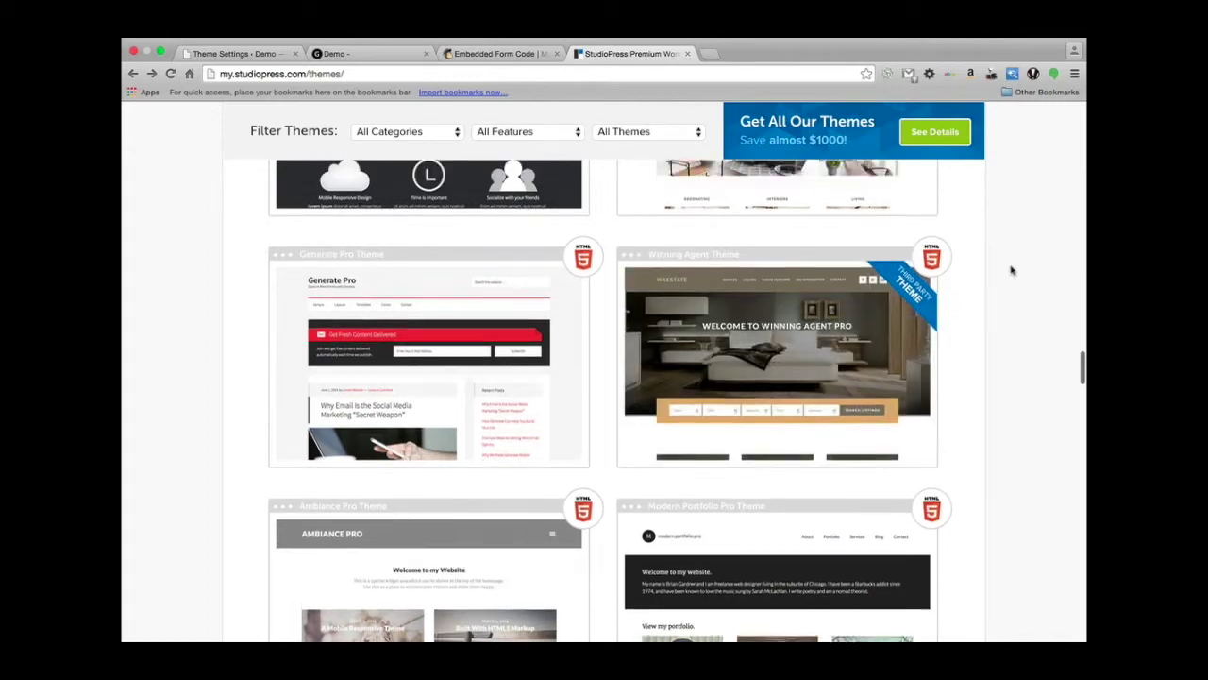
scroll(1011, 271, "down", 10)
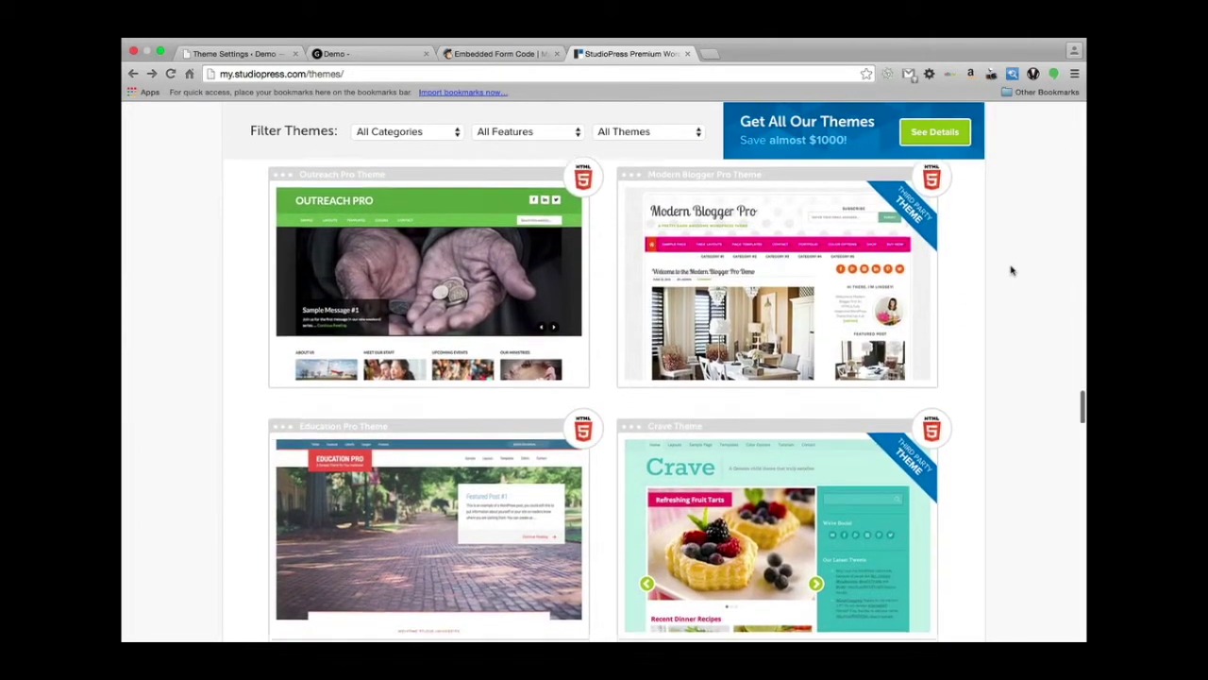
scroll(1011, 274, "up", 1)
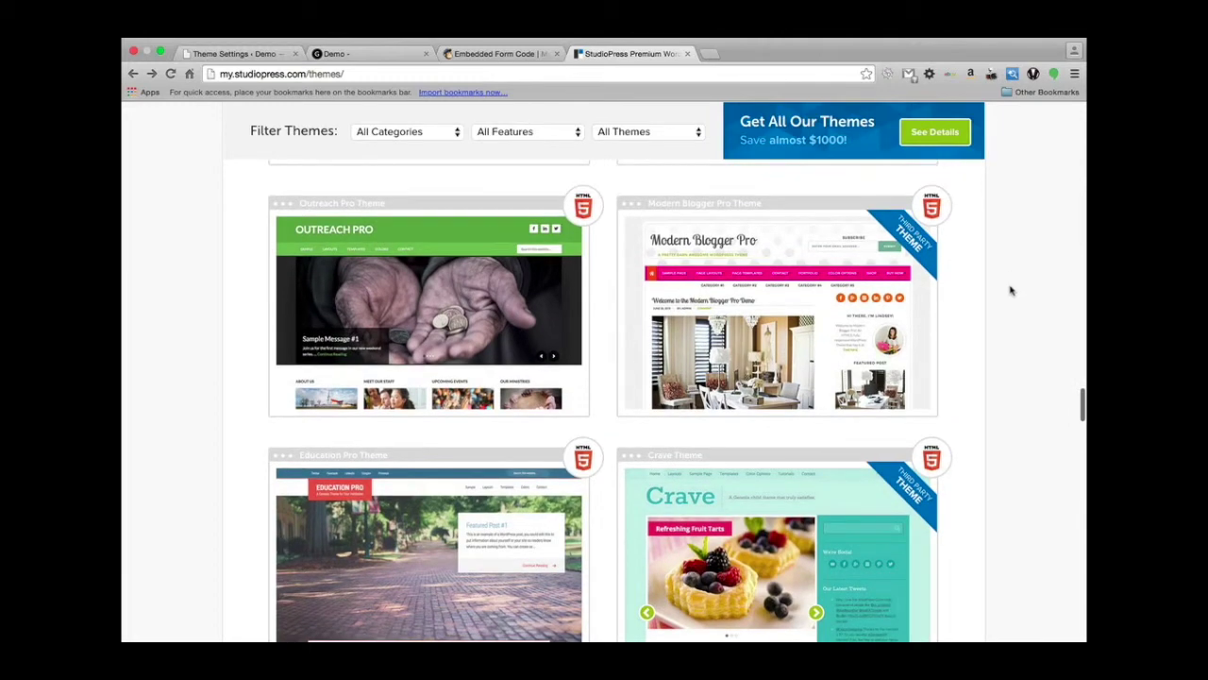
scroll(1000, 372, "up", 1)
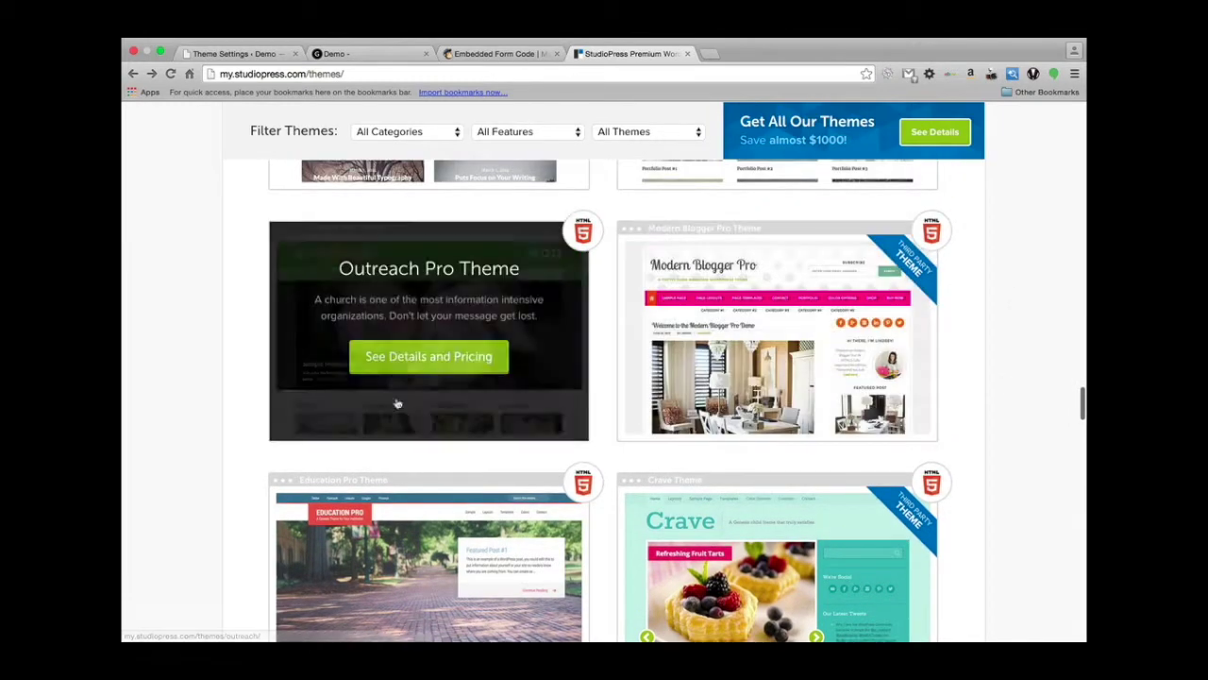
scroll(425, 491, "down", 3)
scroll(194, 450, "down", 5)
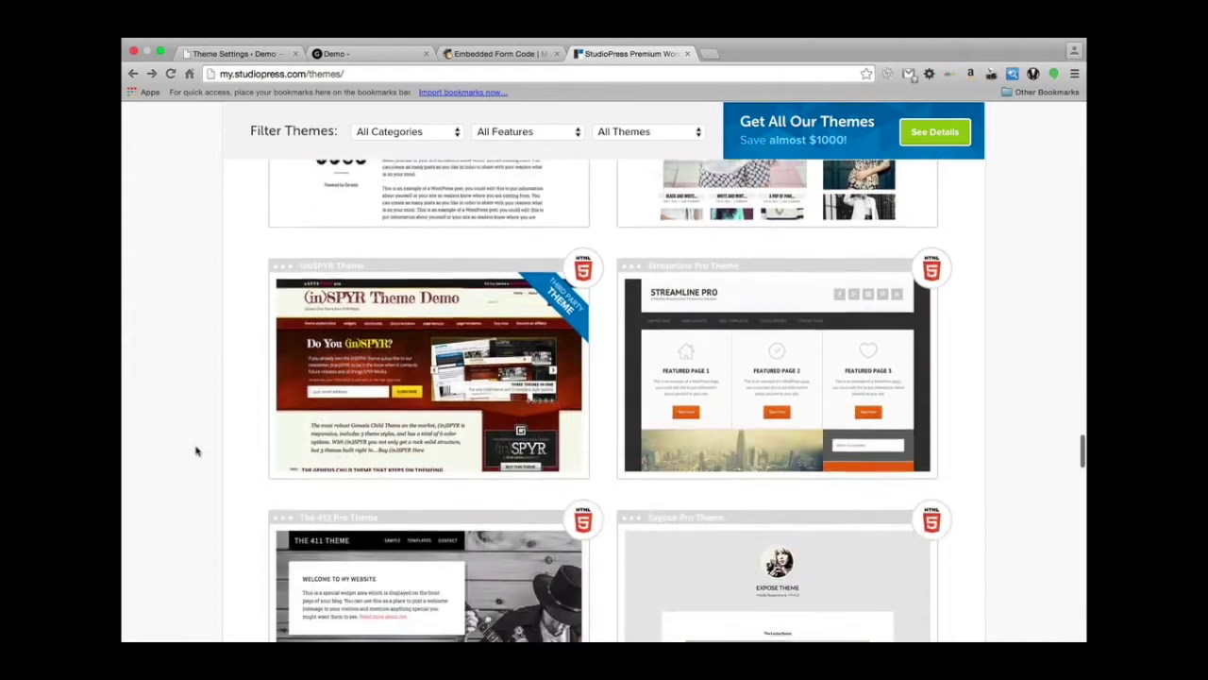
scroll(189, 418, "up", 2)
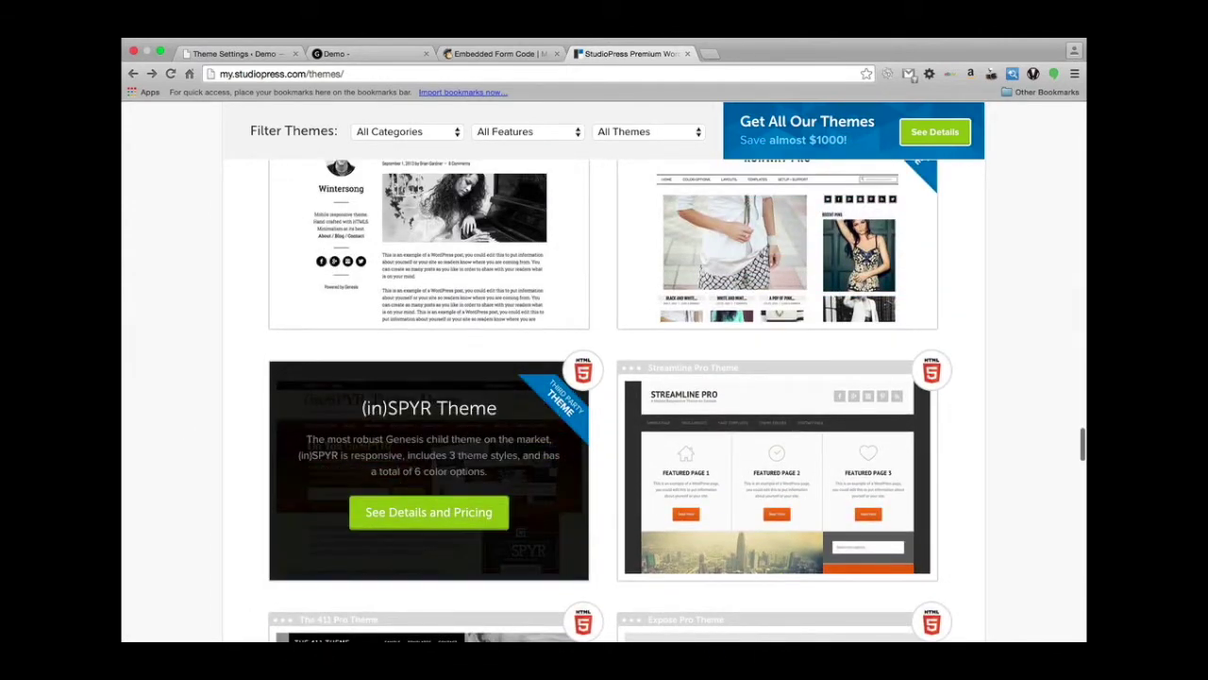
scroll(1036, 397, "down", 3)
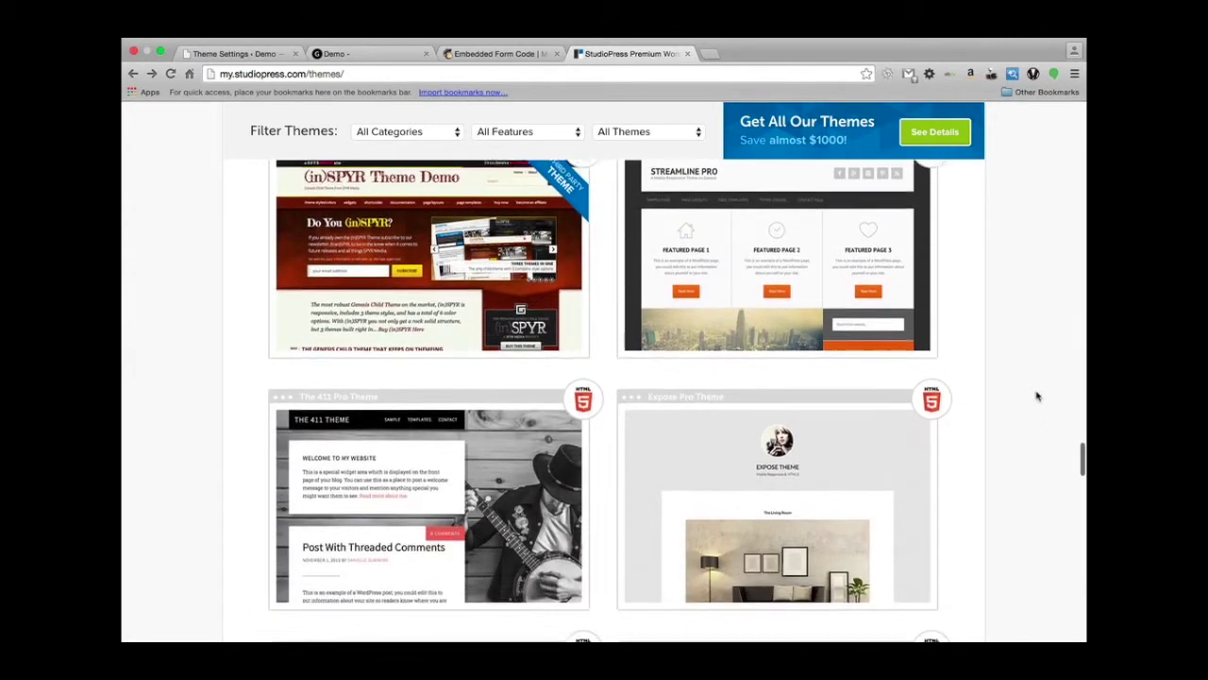
scroll(1036, 397, "down", 2)
scroll(1037, 396, "down", 10)
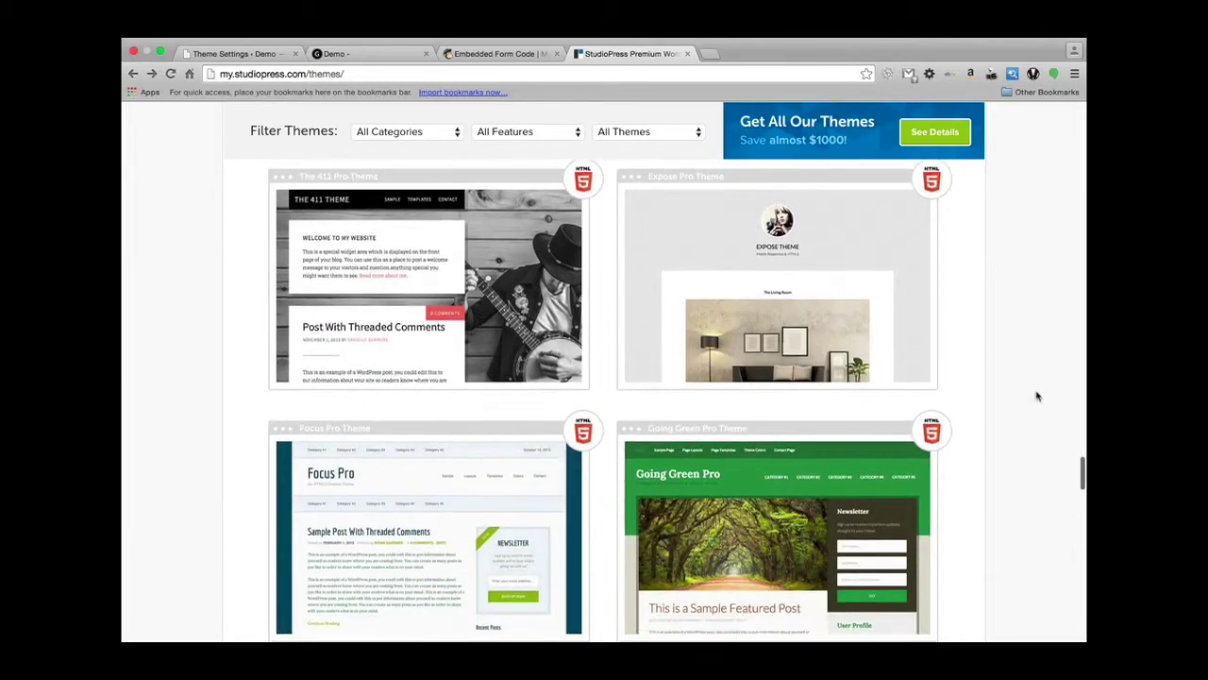
scroll(1036, 396, "down", 15)
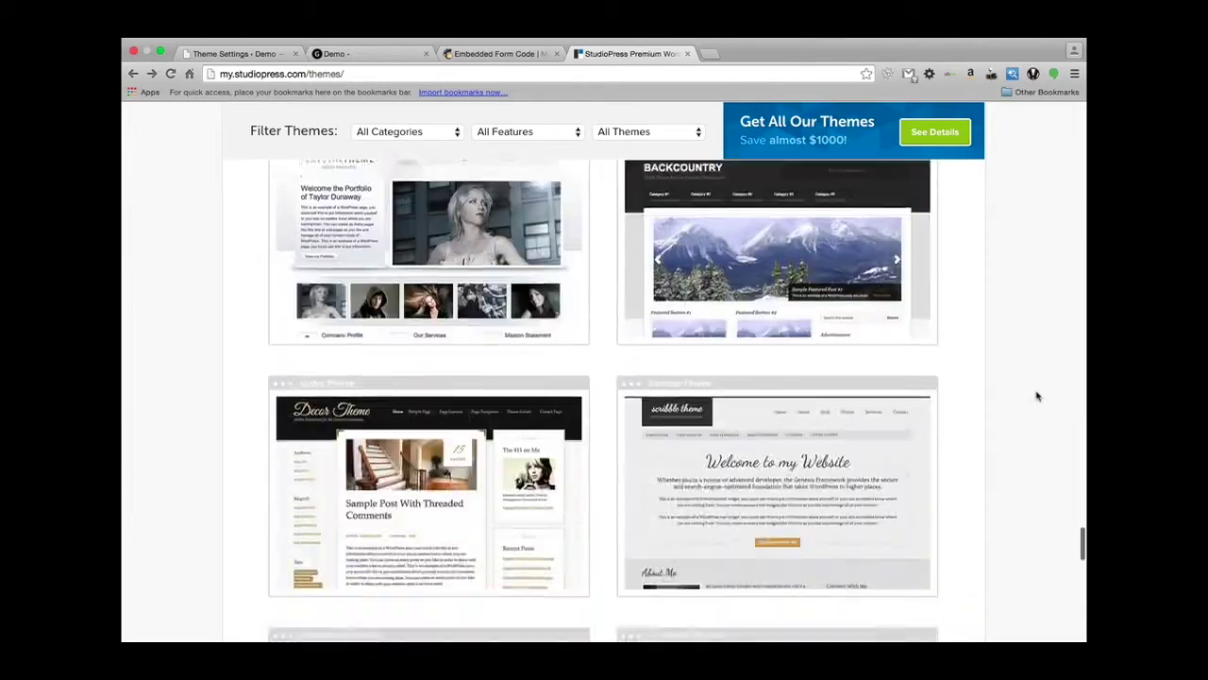
scroll(1036, 397, "up", 20)
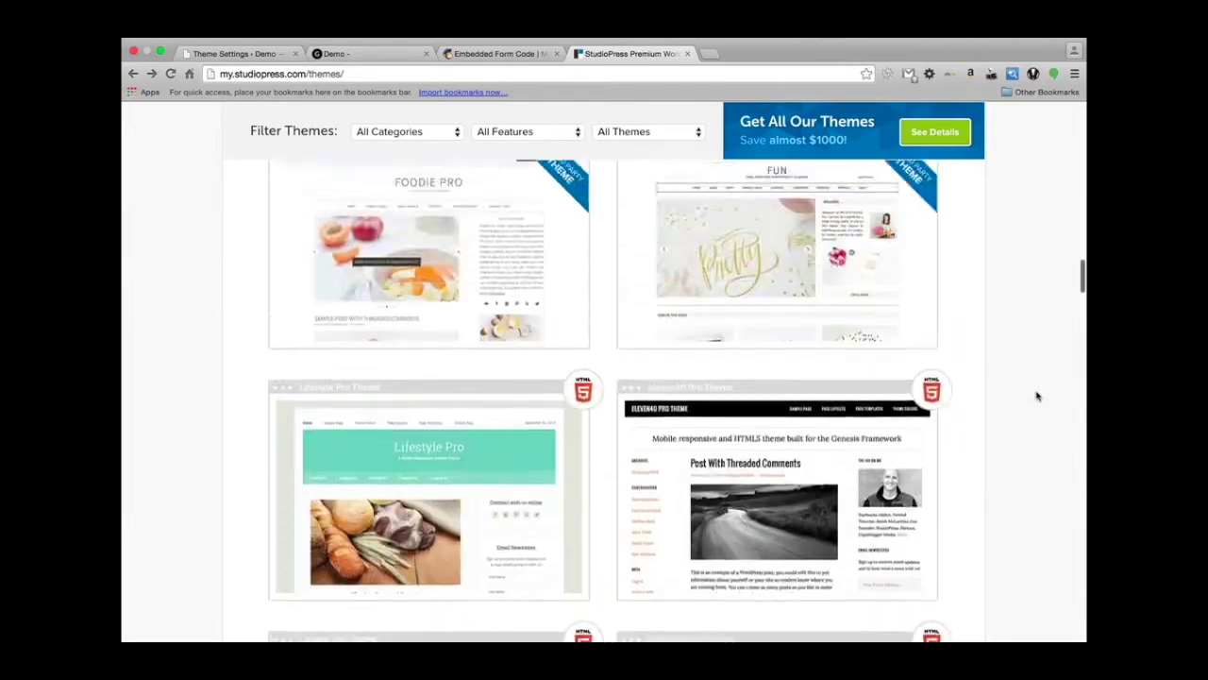